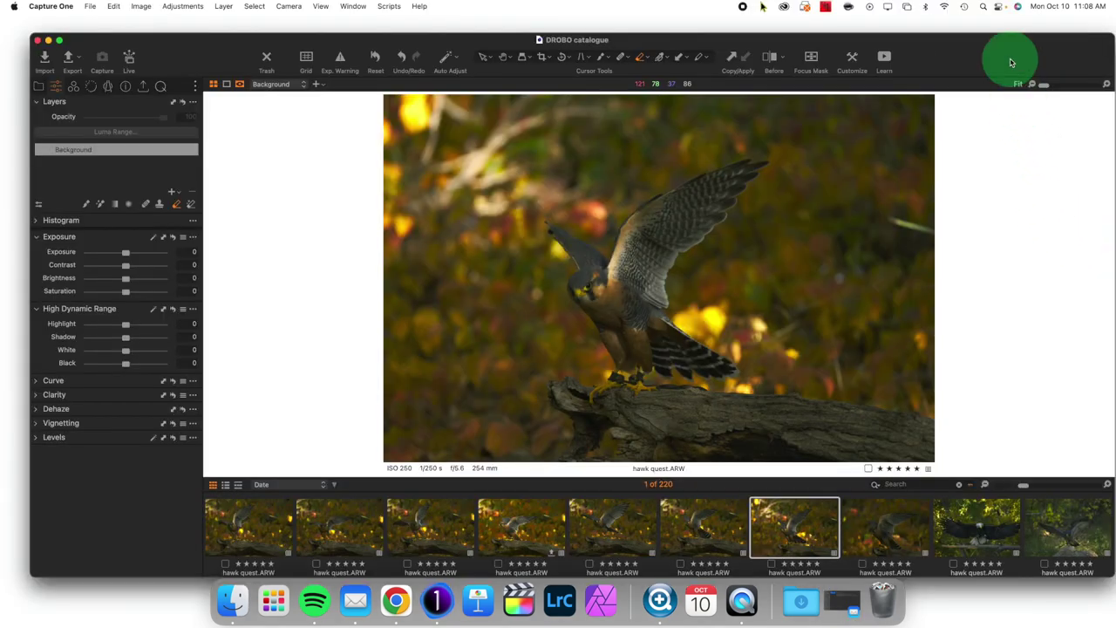
Expand the Histogram tool in the left panel to show the falcon photo's histogram
left_click_drag(1012, 63, 1003, 48)
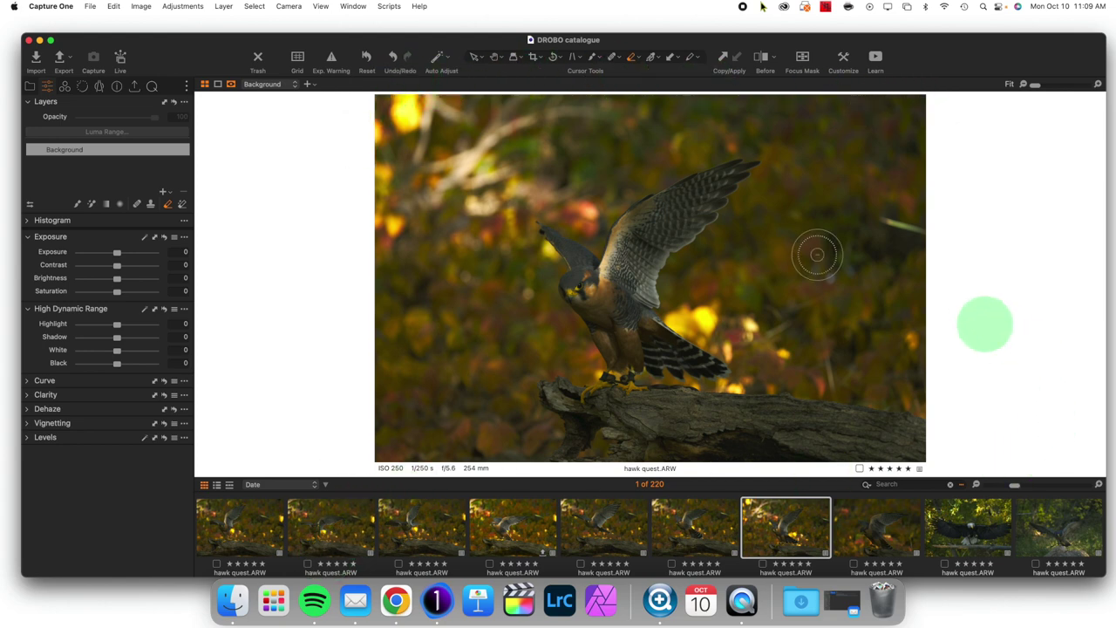
left_click(39, 220)
left_click_drag(83, 221, 907, 141)
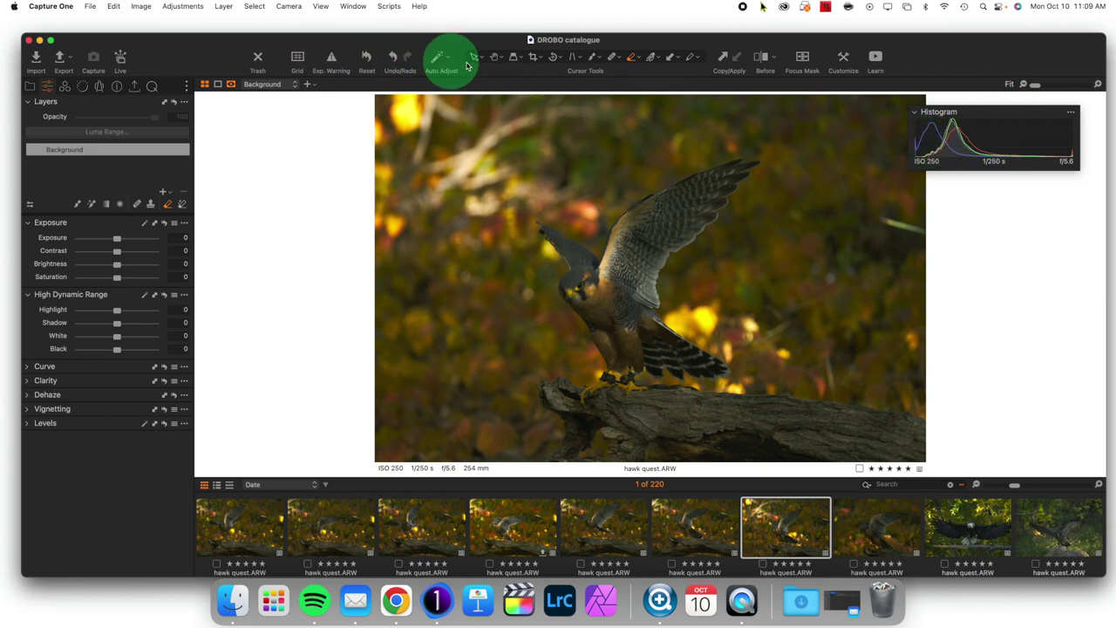
left_click_drag(909, 138, 892, 149)
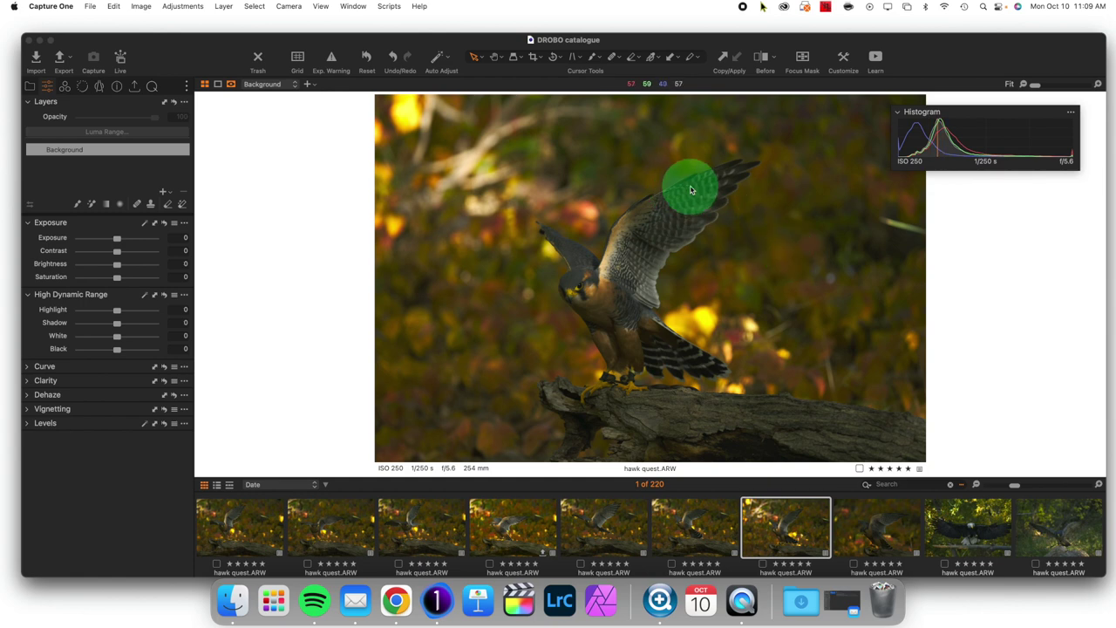
left_click_drag(989, 115, 100, 161)
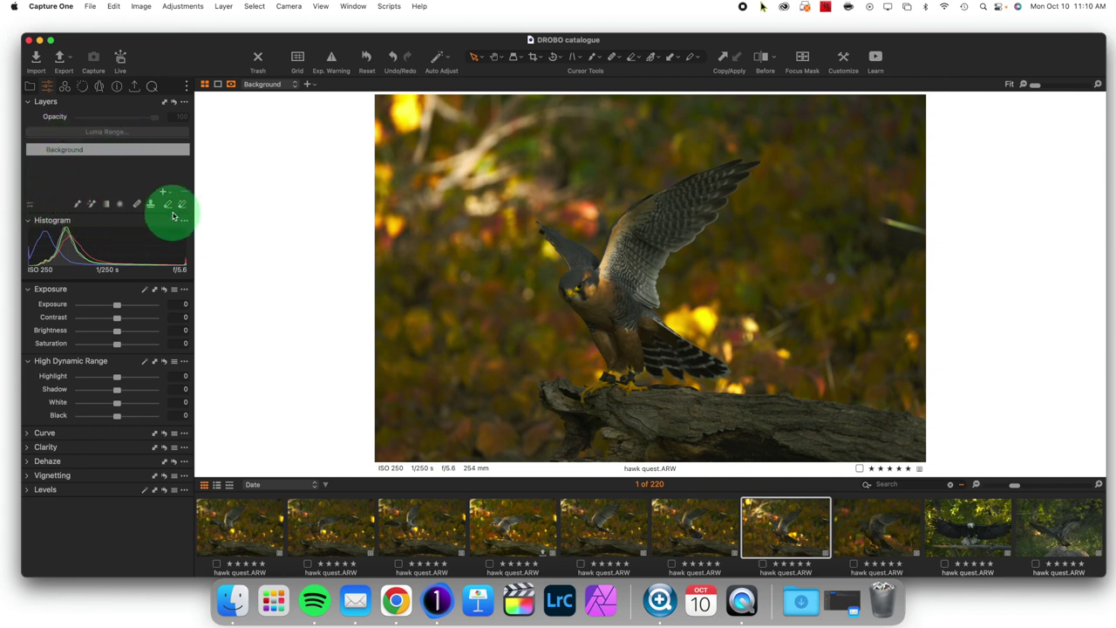
Collapse the Histogram, Exposure, High Dynamic Range and Layers tools
left_click(27, 219)
left_click(27, 238)
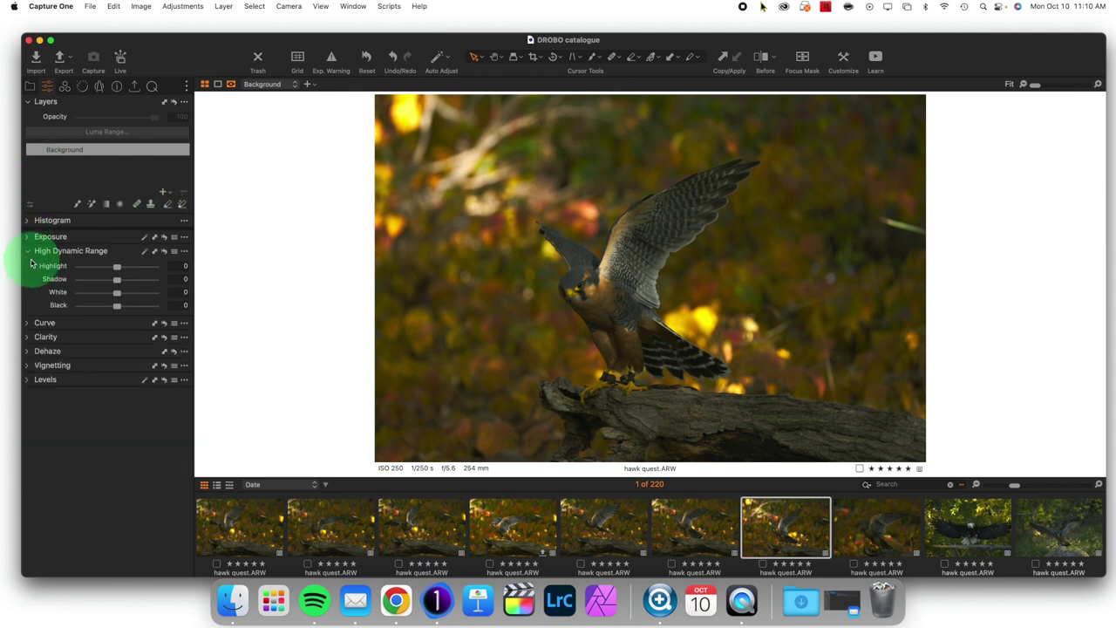
left_click(27, 250)
left_click(27, 103)
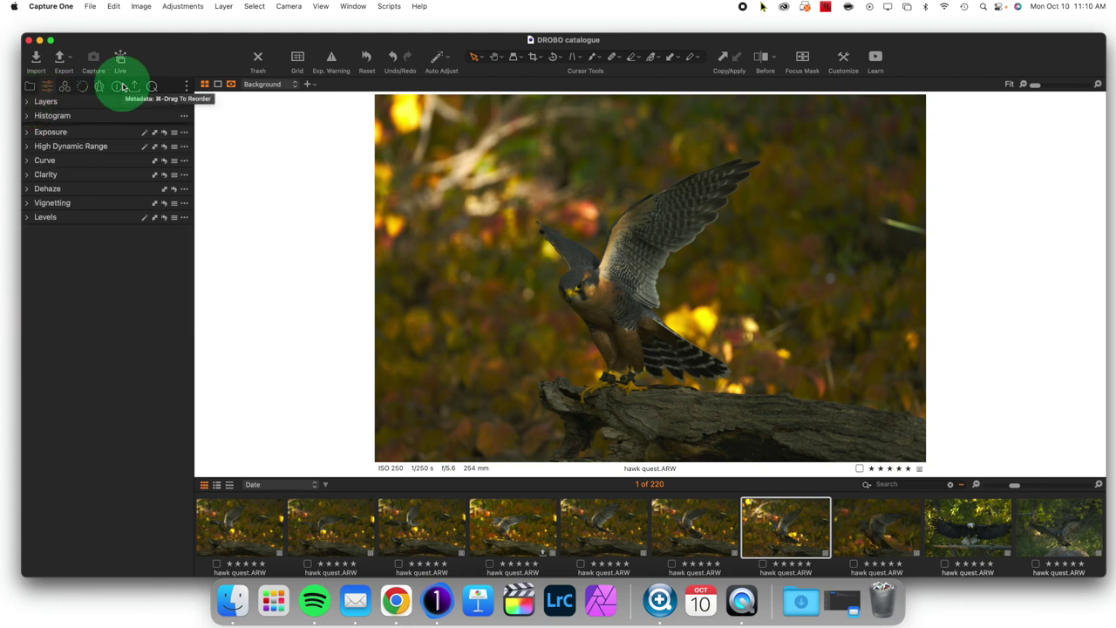
Re-expand the Layers section and switch between the Color and Exposure tool tabs
left_click_drag(177, 57, 626, 70)
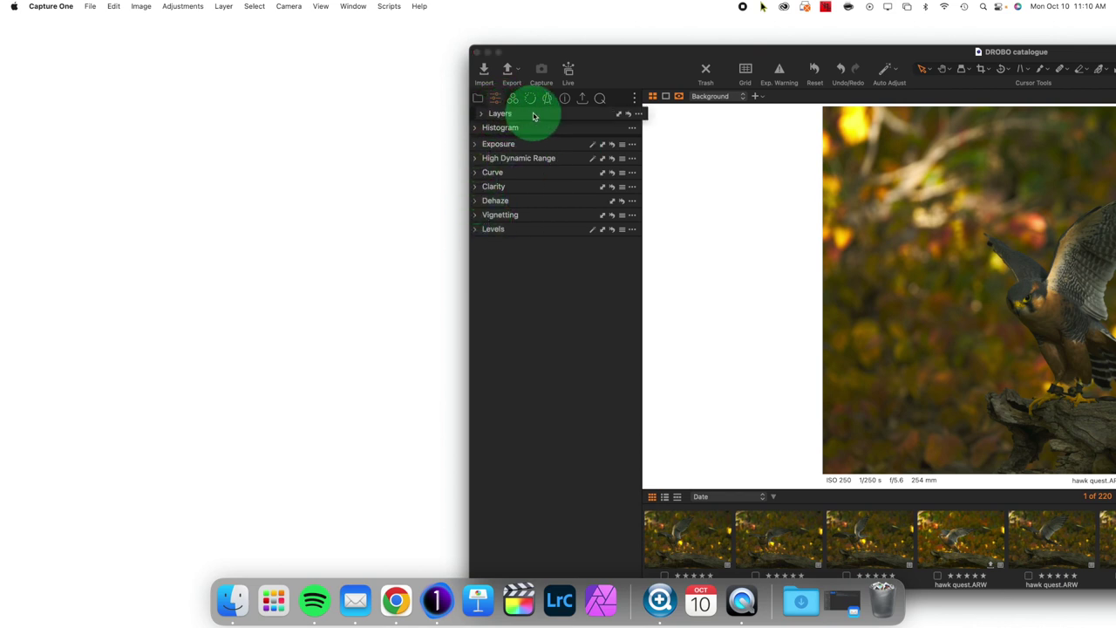
left_click(478, 115)
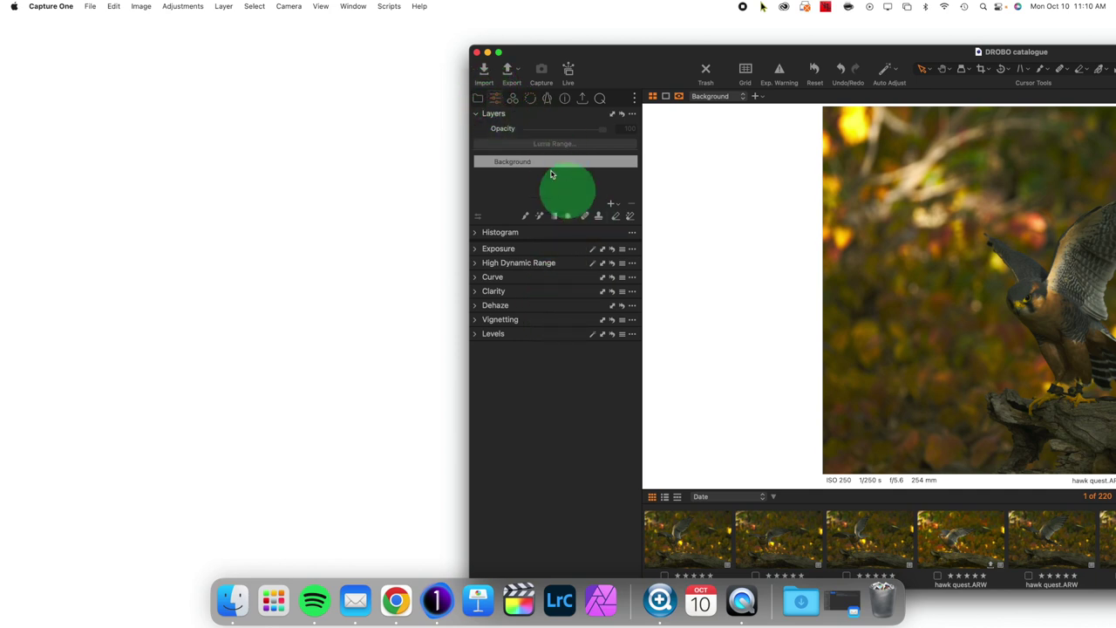
left_click(513, 98)
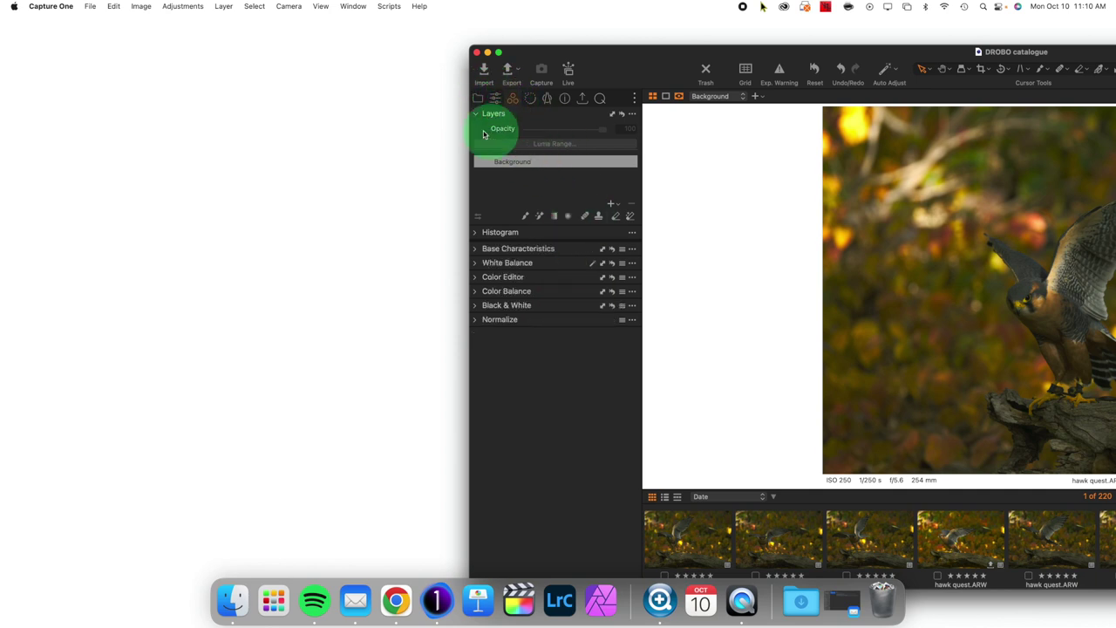
left_click(495, 98)
mouse_move(636, 75)
left_mouse_down()
mouse_move(369, 35)
mouse_move(187, 32)
mouse_move(198, 34)
left_mouse_up()
left_click(340, 111)
left_click(416, 262)
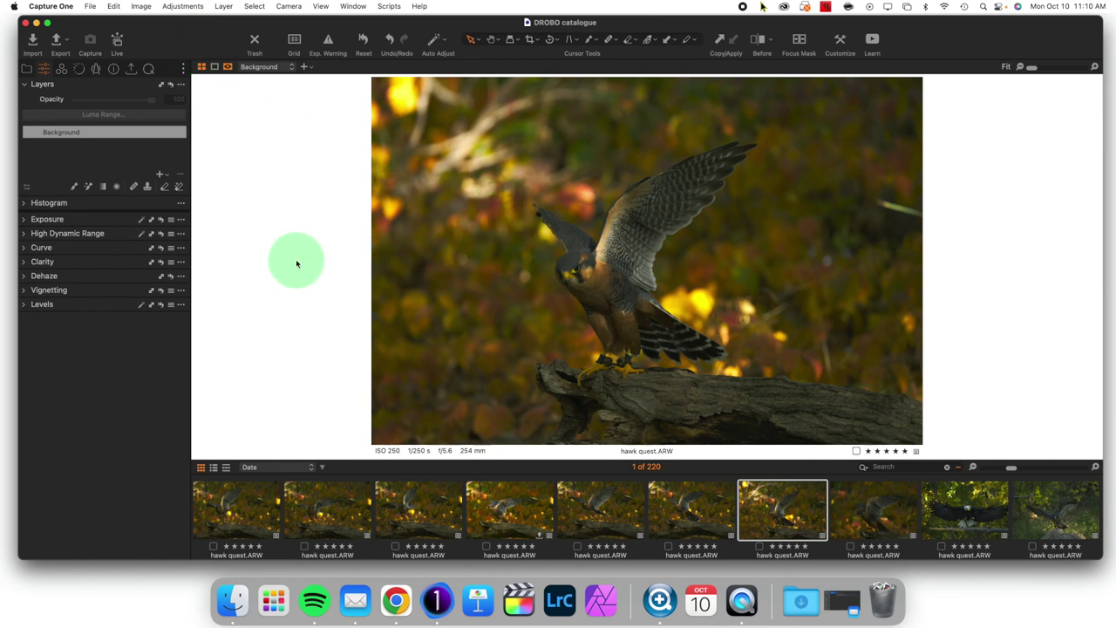
Add a new filled adjustment layer above Background and rename it 'exposure'
left_click(165, 175)
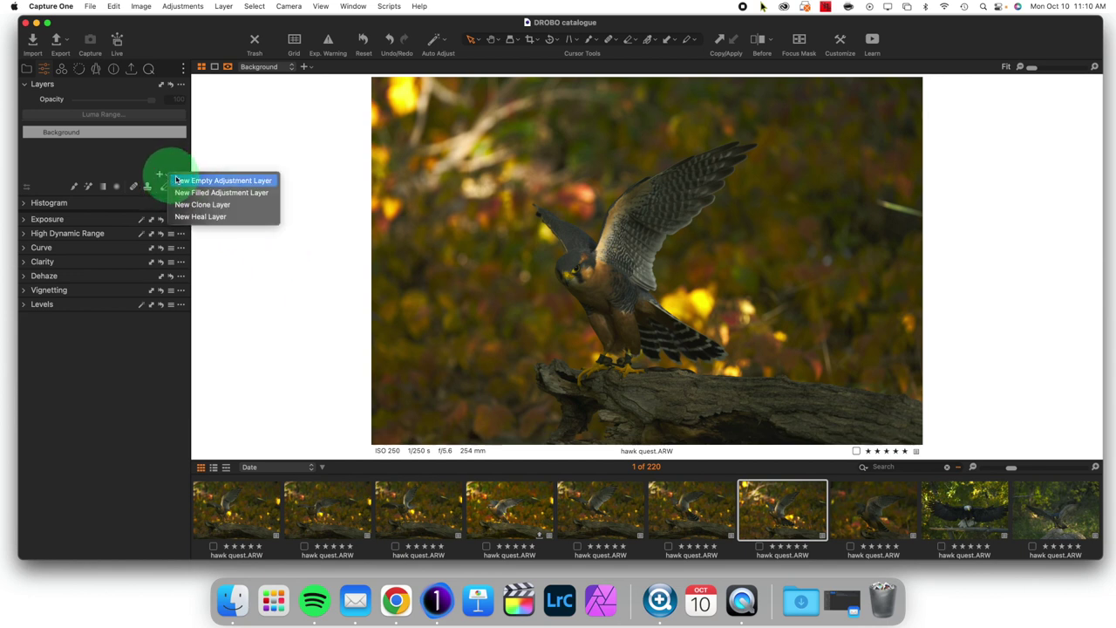
left_click(220, 192)
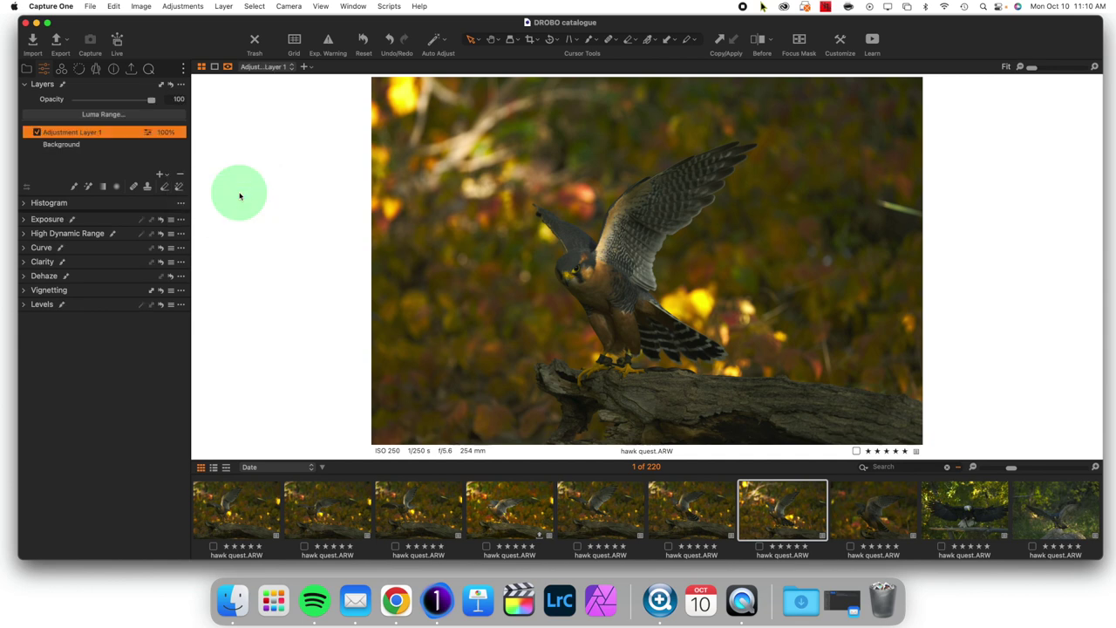
left_click(121, 141)
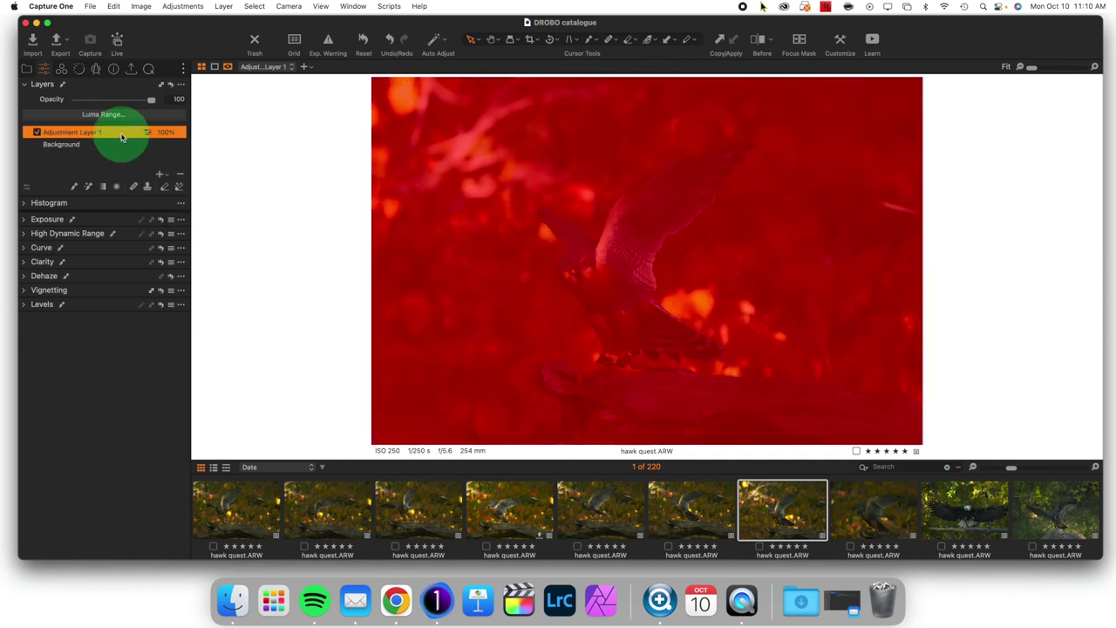
right_click(121, 137)
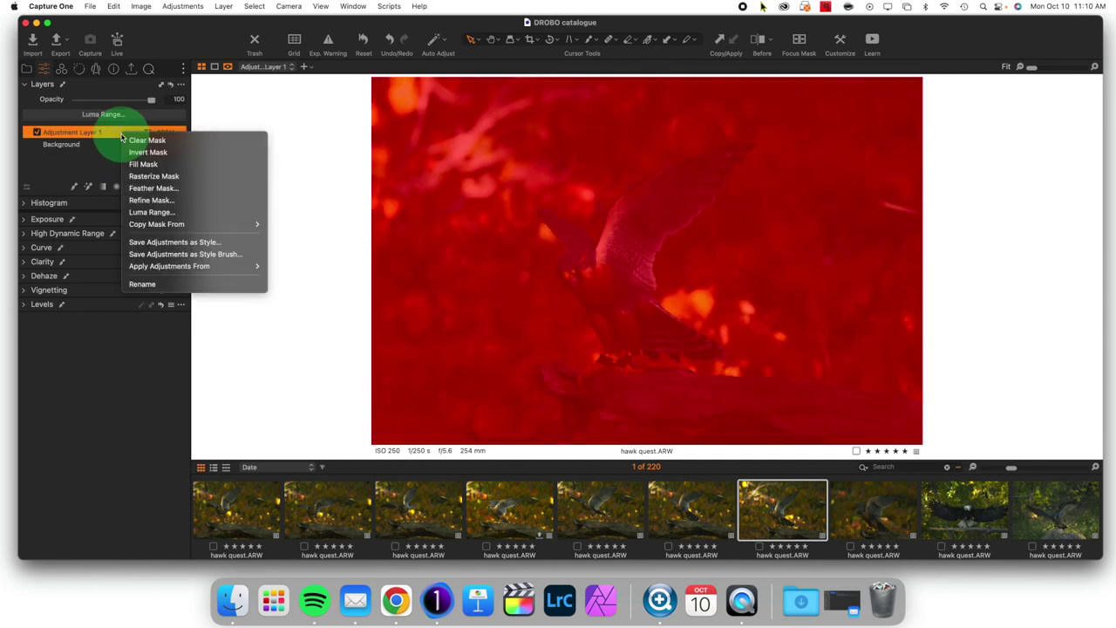
left_click(194, 284)
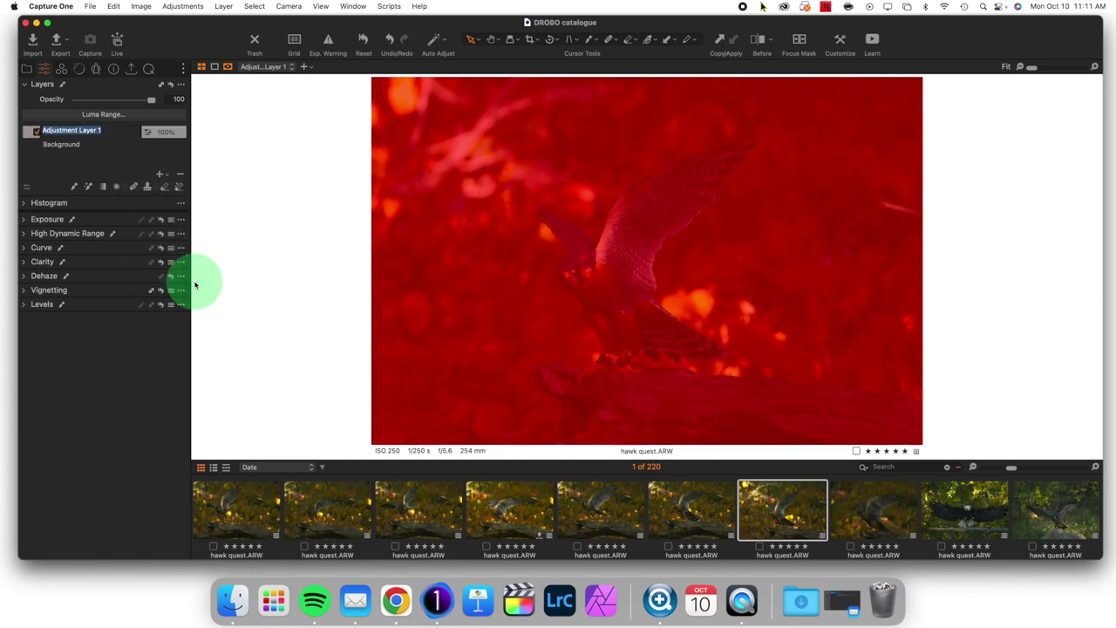
type("exposure")
key("Return")
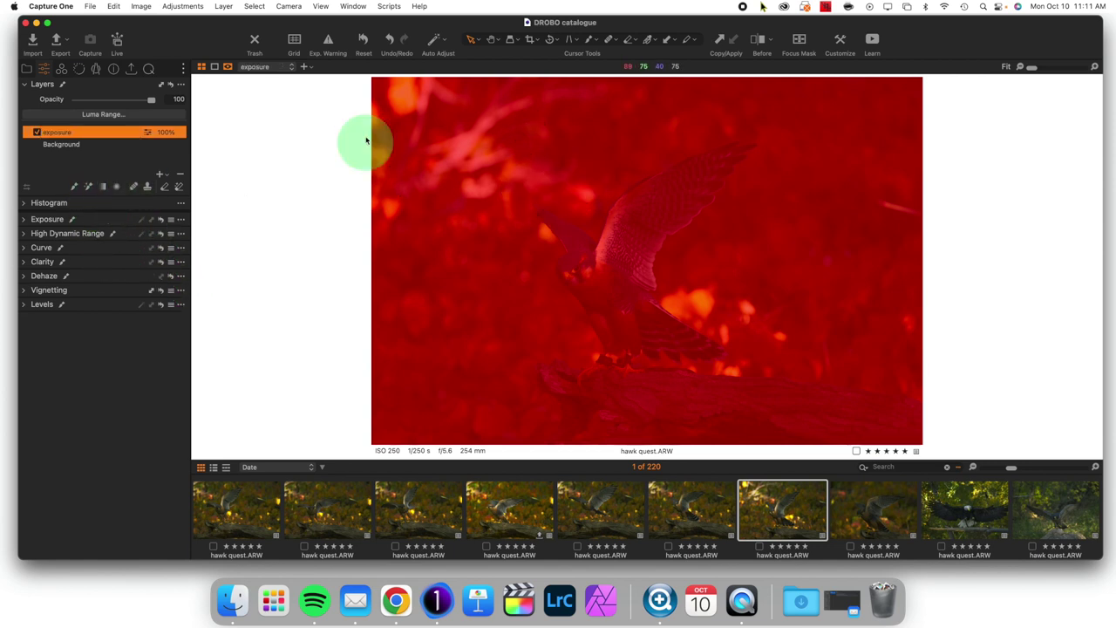
Expand Exposure, toggle the mask overlay, and test layer opacity at about 60 before restoring 100
left_click(26, 219)
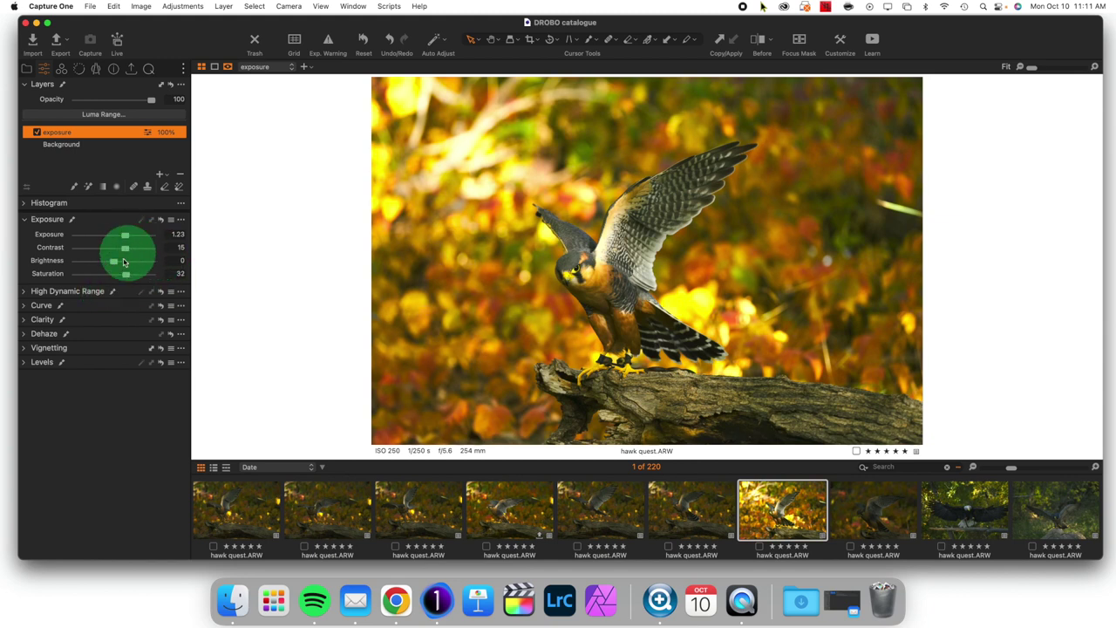
key("m")
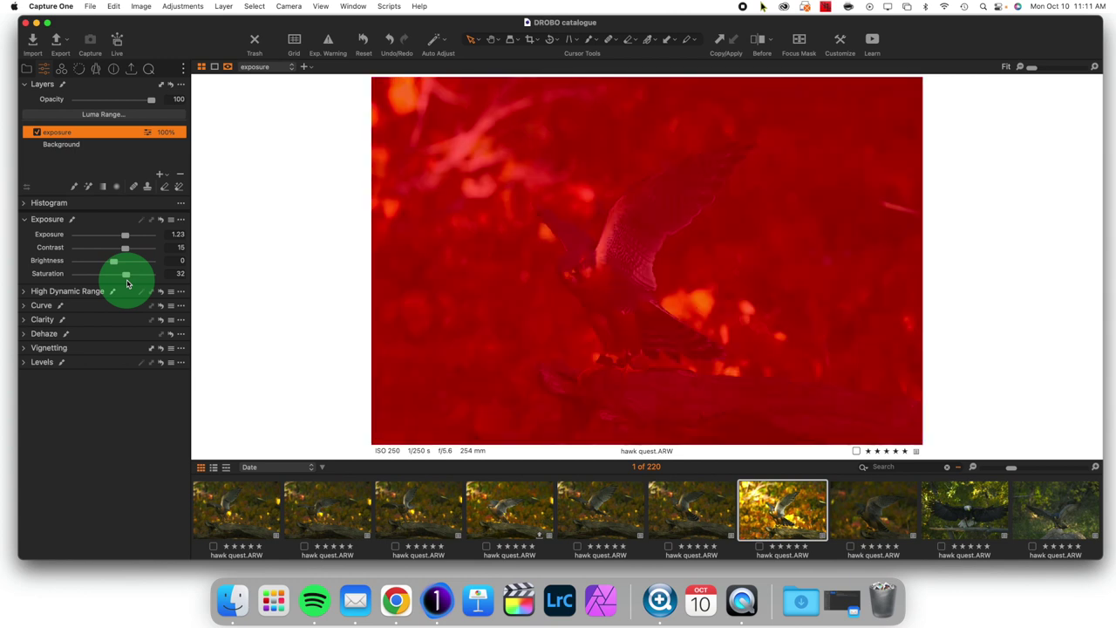
key("m")
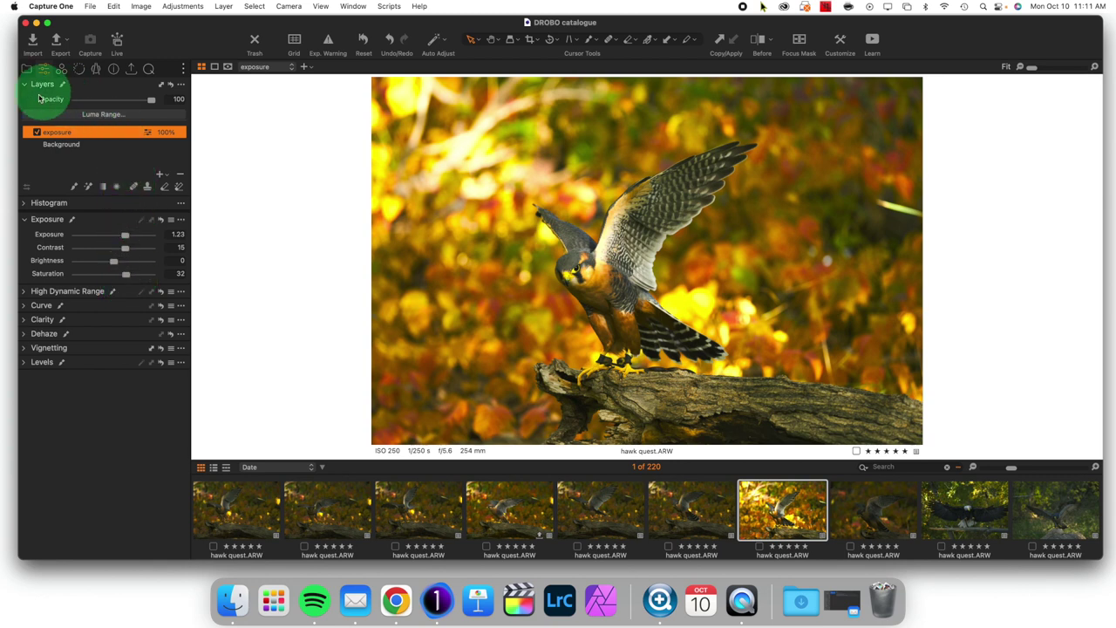
left_click_drag(152, 98, 120, 107)
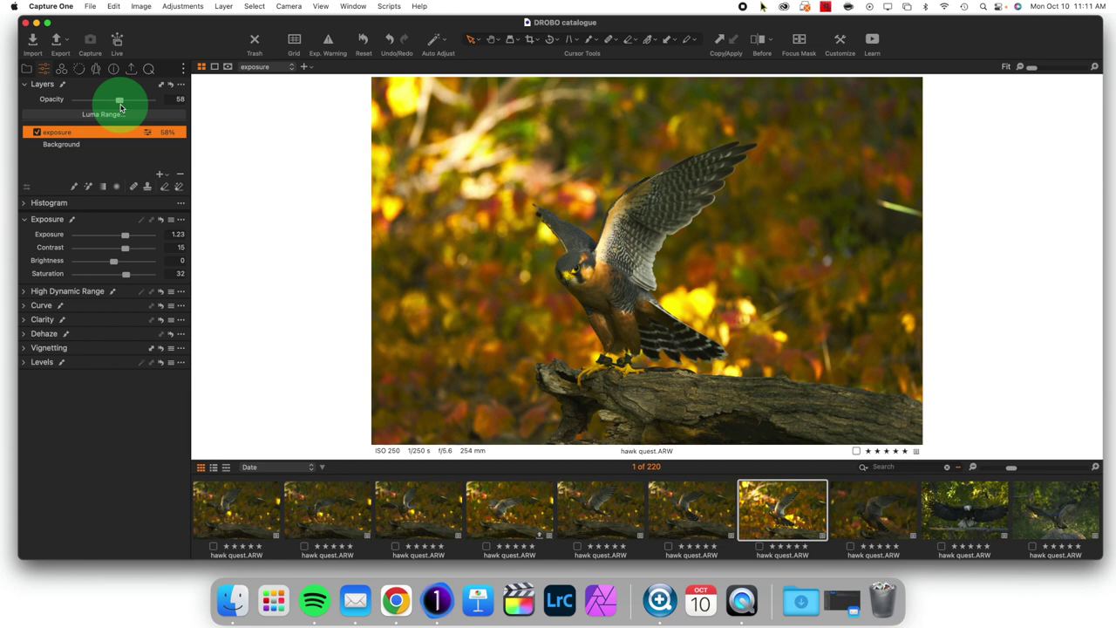
double_click(121, 101)
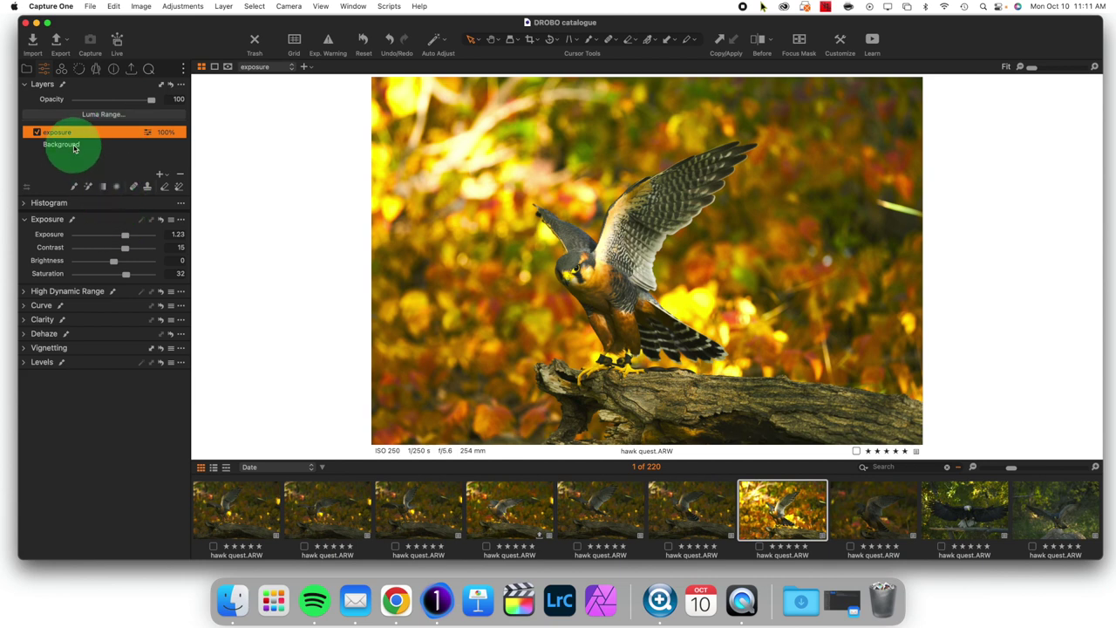
Compare with Background, then reset the exposure layer's Exposure, Saturation and Contrast to 0
left_click(74, 144)
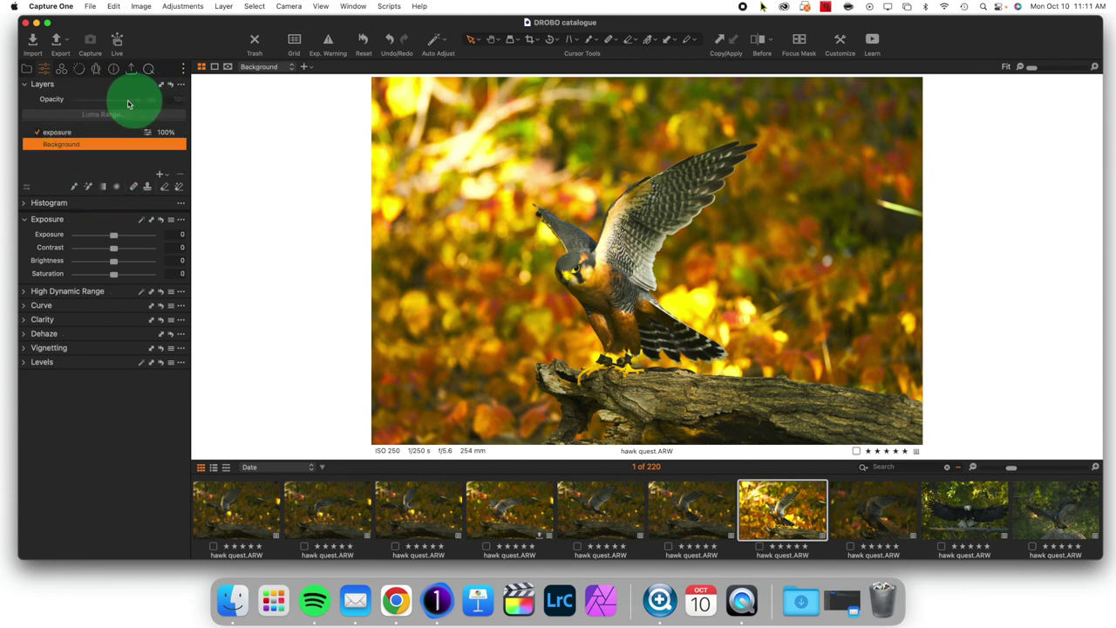
left_click(73, 131)
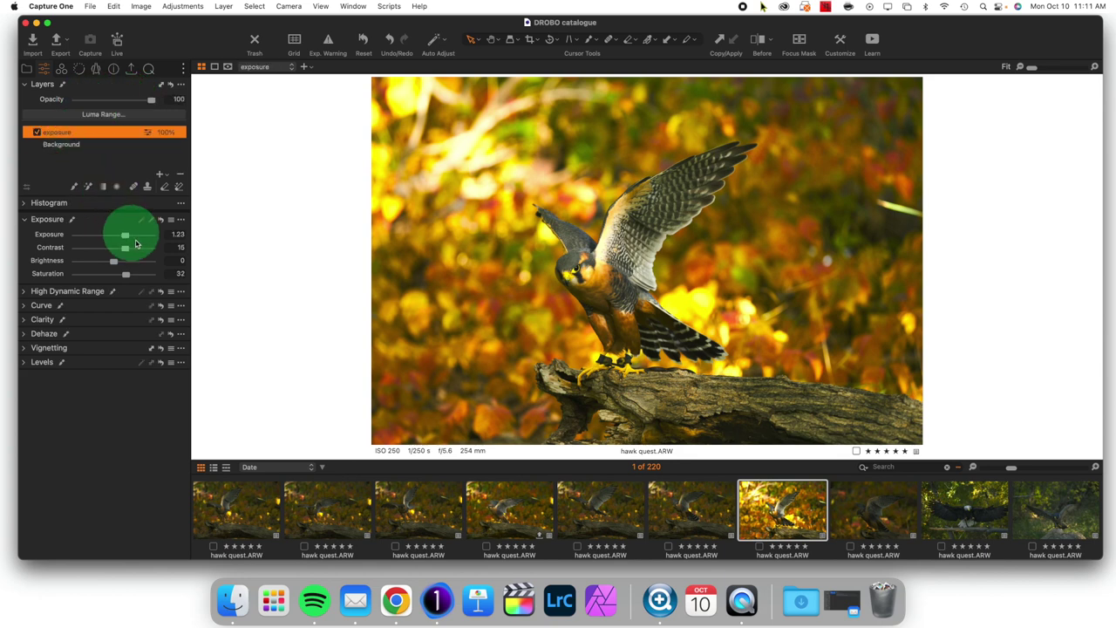
double_click(125, 236)
double_click(127, 276)
double_click(123, 250)
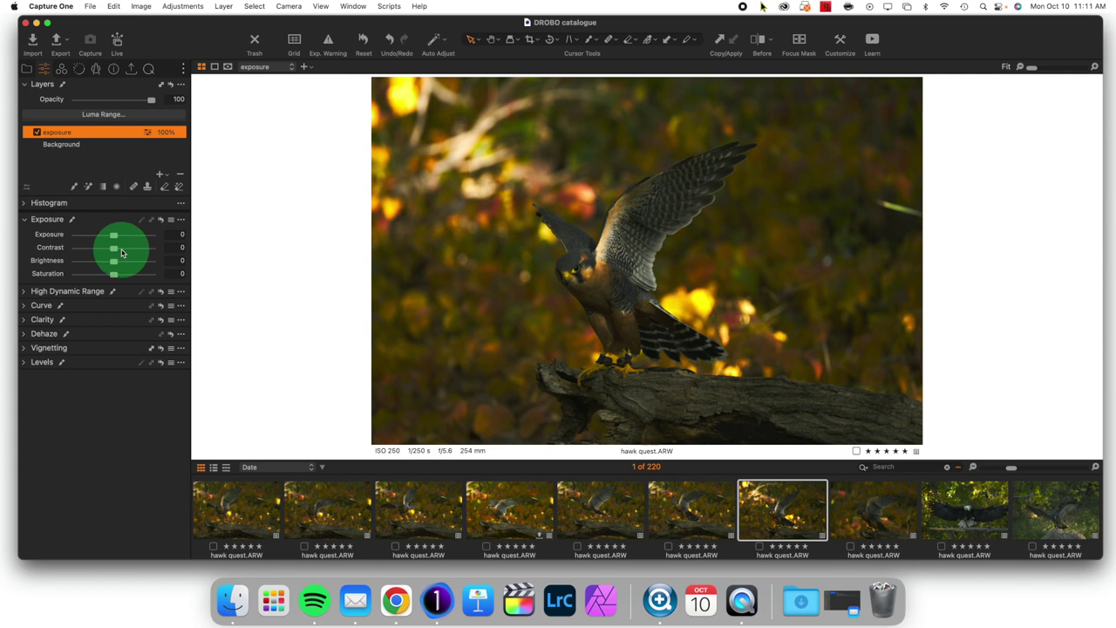
left_click(159, 176)
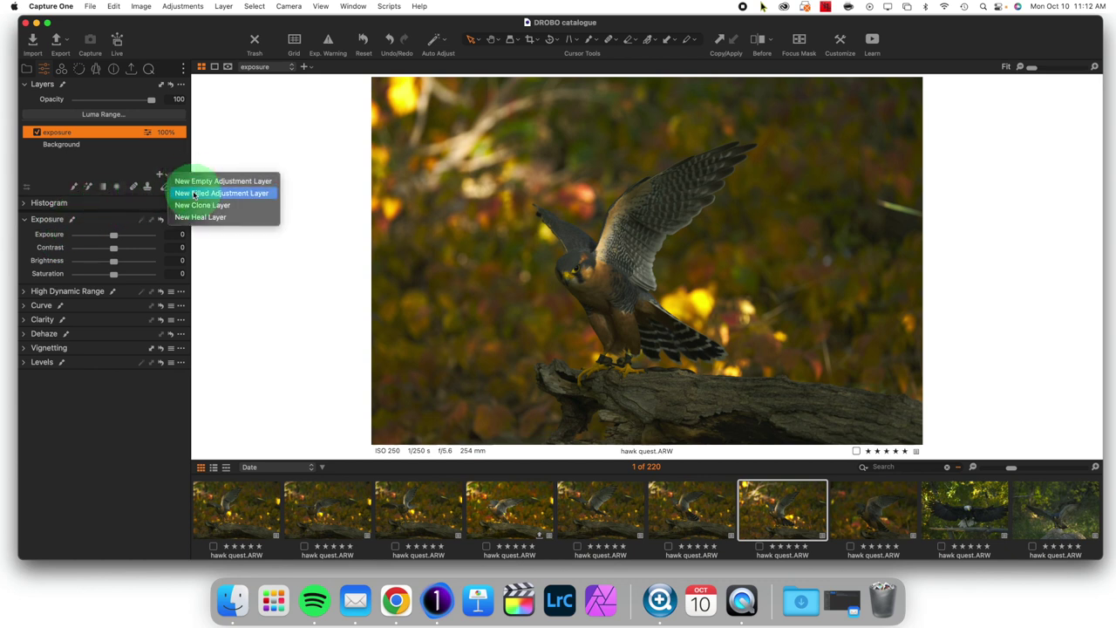
left_click(160, 175)
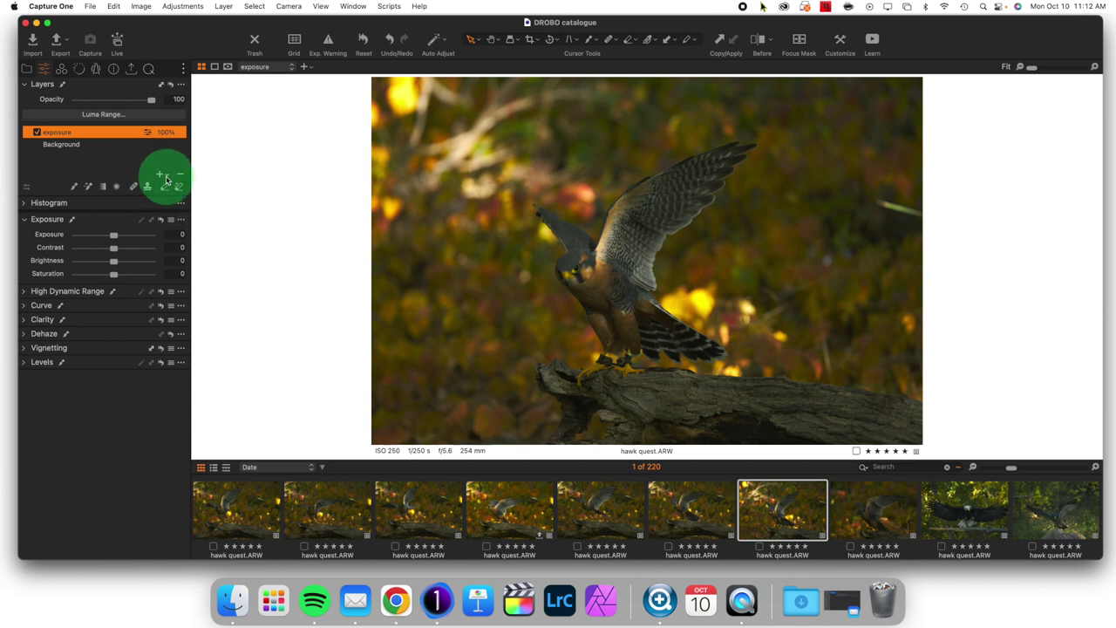
left_click(160, 176)
left_click(183, 192)
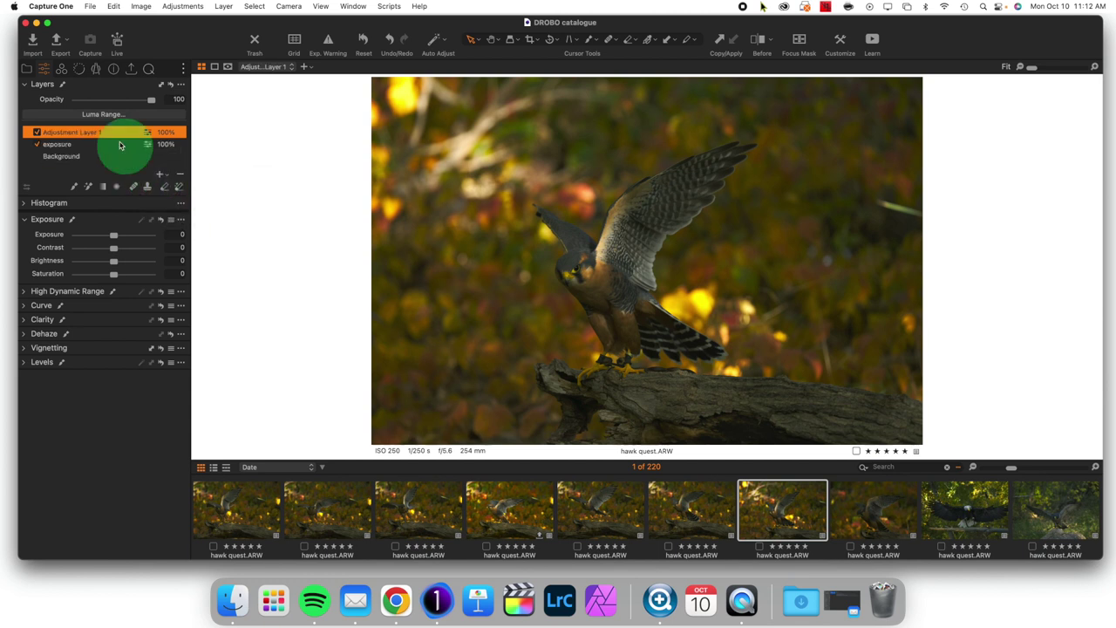
right_click(105, 131)
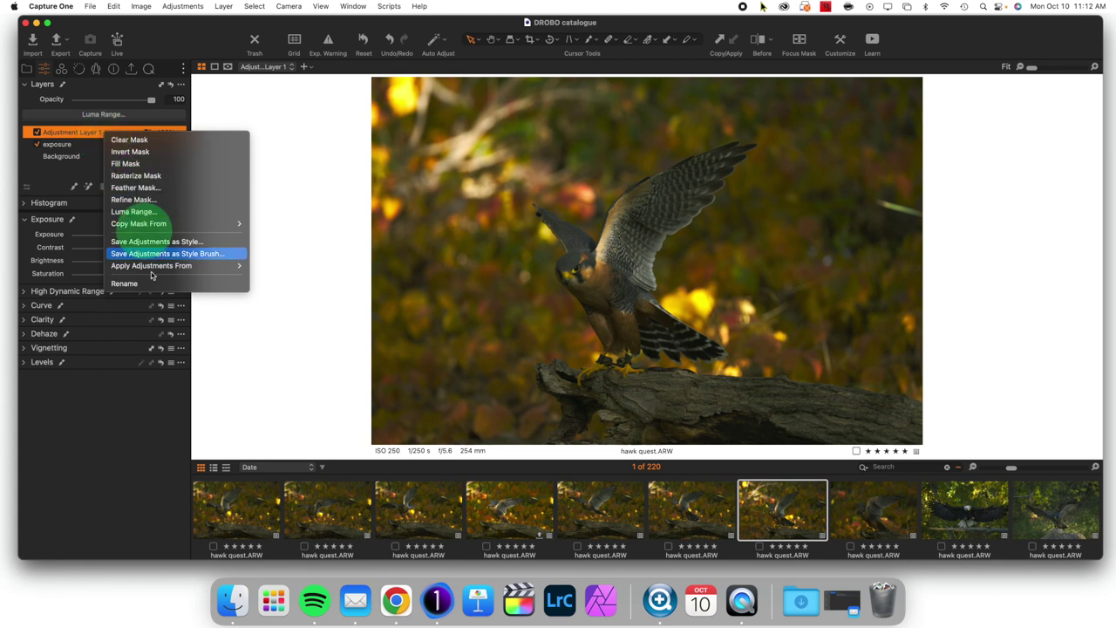
left_click(153, 286)
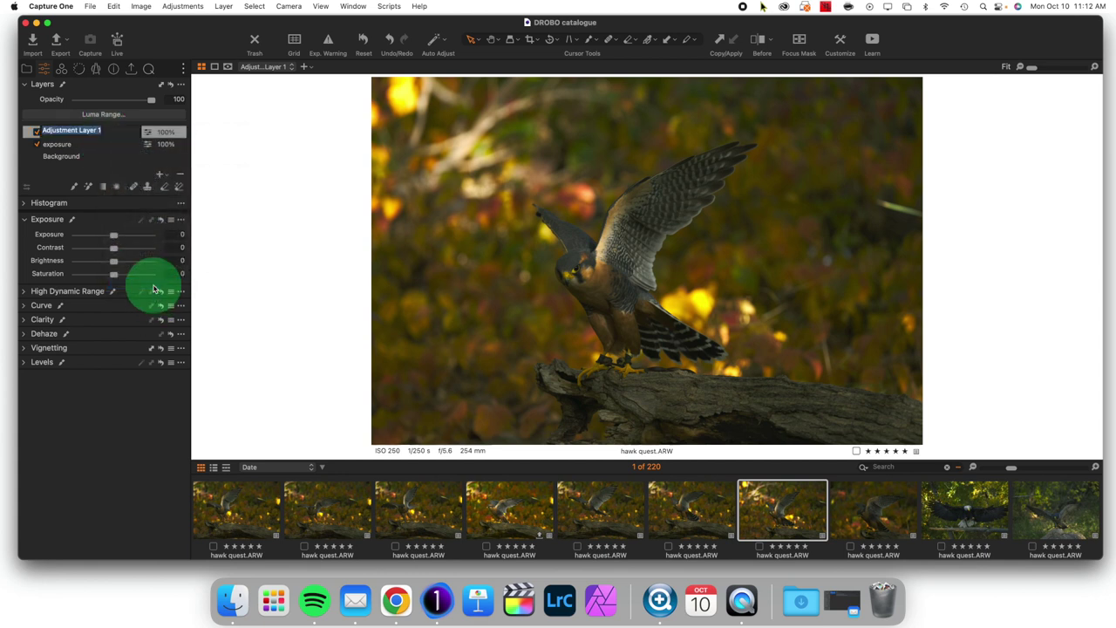
type("color")
key("Return")
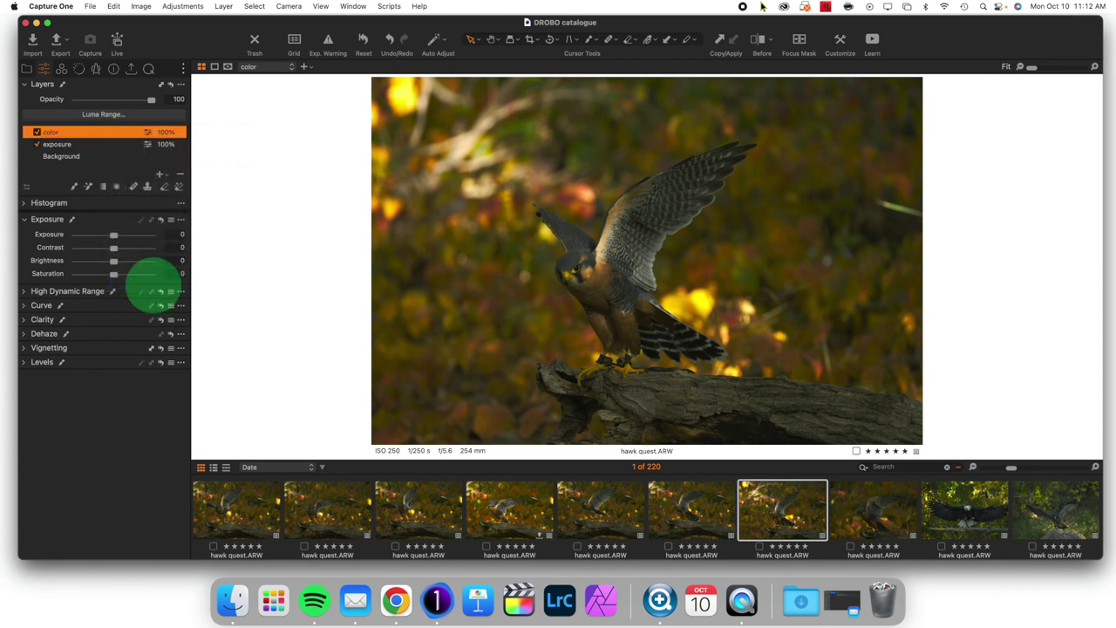
Add an empty adjustment layer and name it 'bird'
left_click(170, 179)
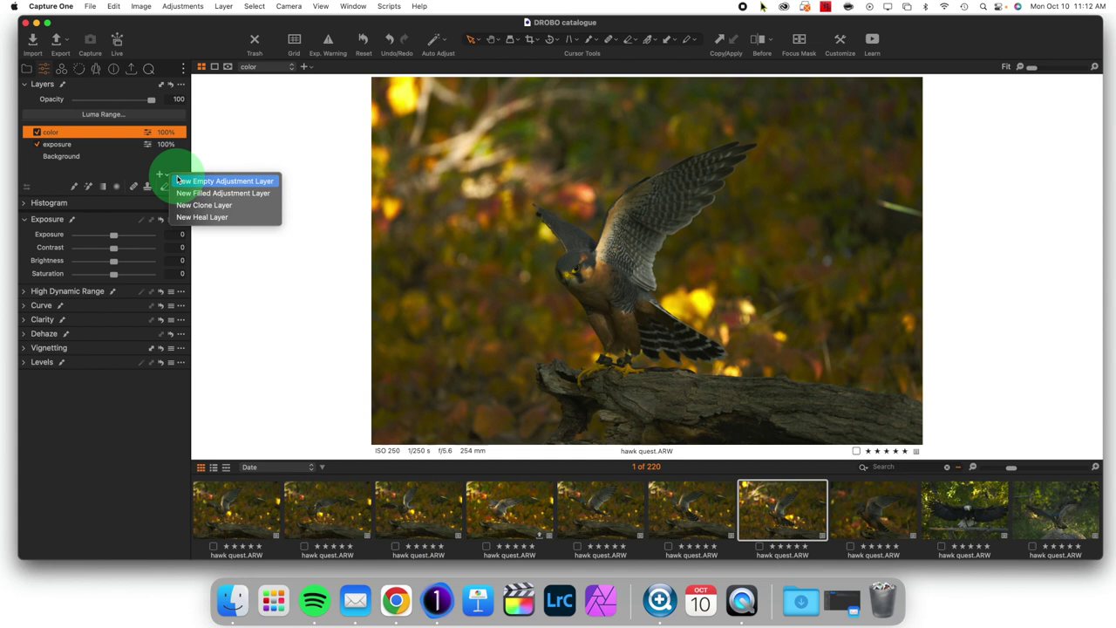
left_click(195, 181)
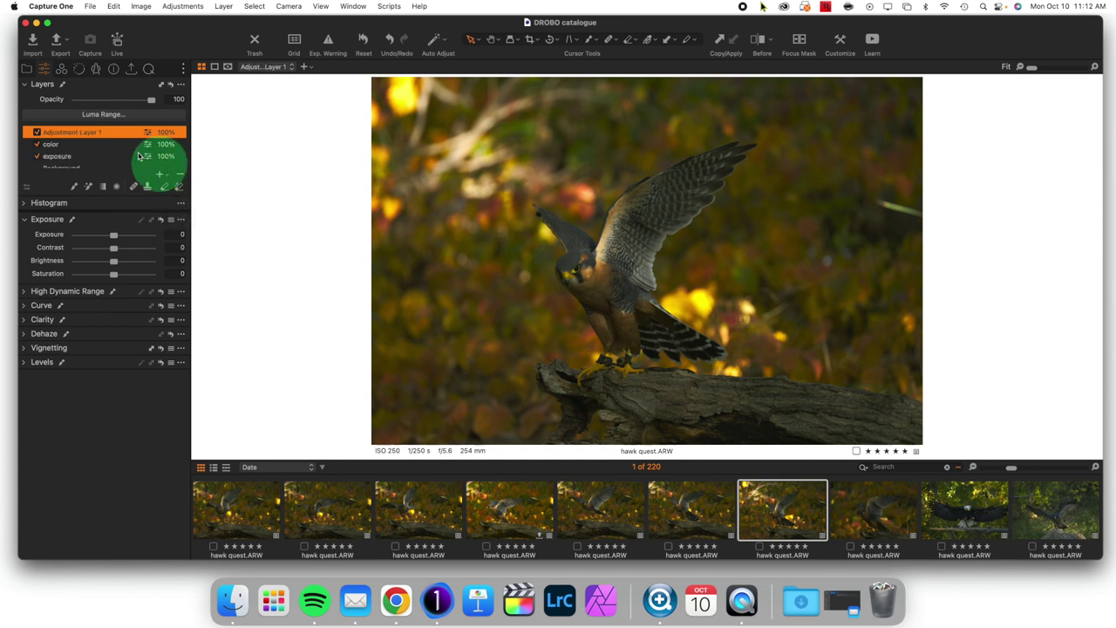
right_click(119, 131)
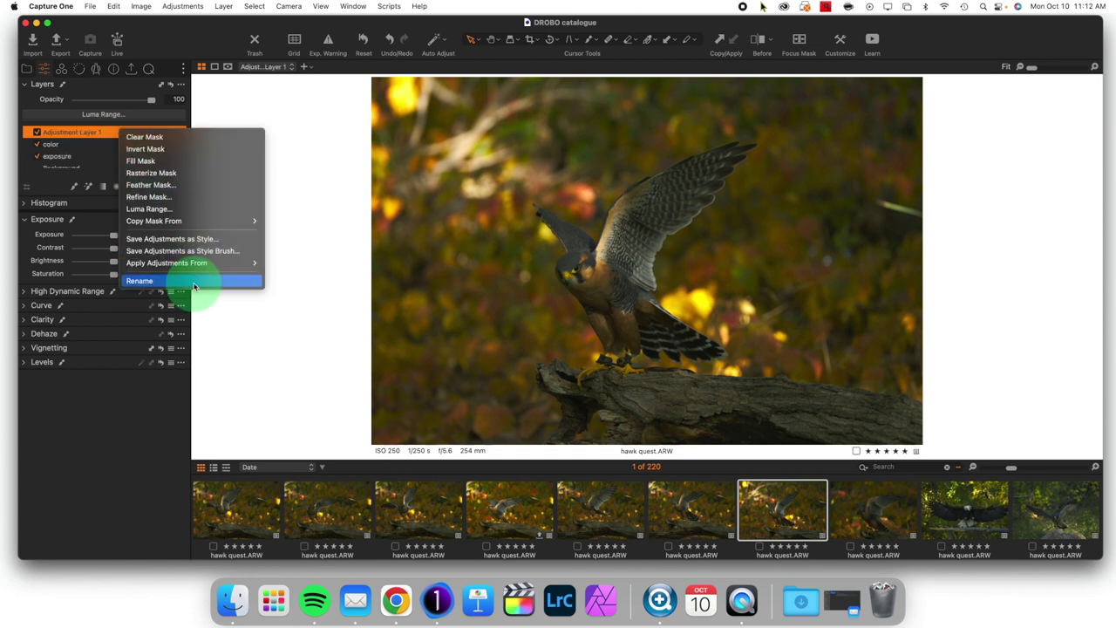
left_click(194, 281)
type("bird")
key("Return")
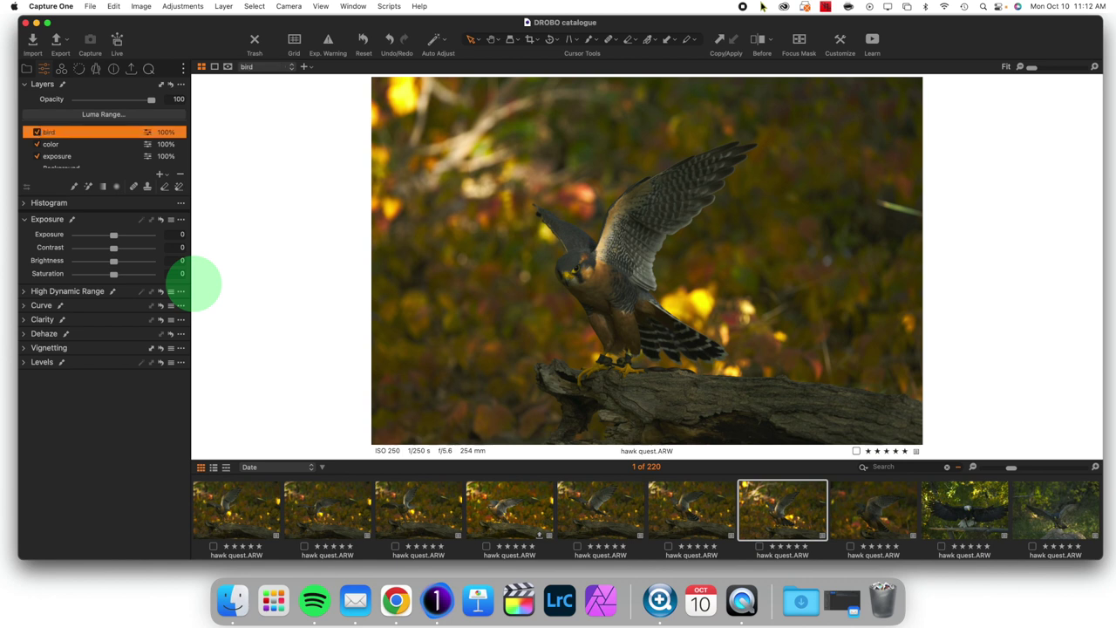
Add a second empty adjustment layer and name it 'not bird'
left_click(166, 176)
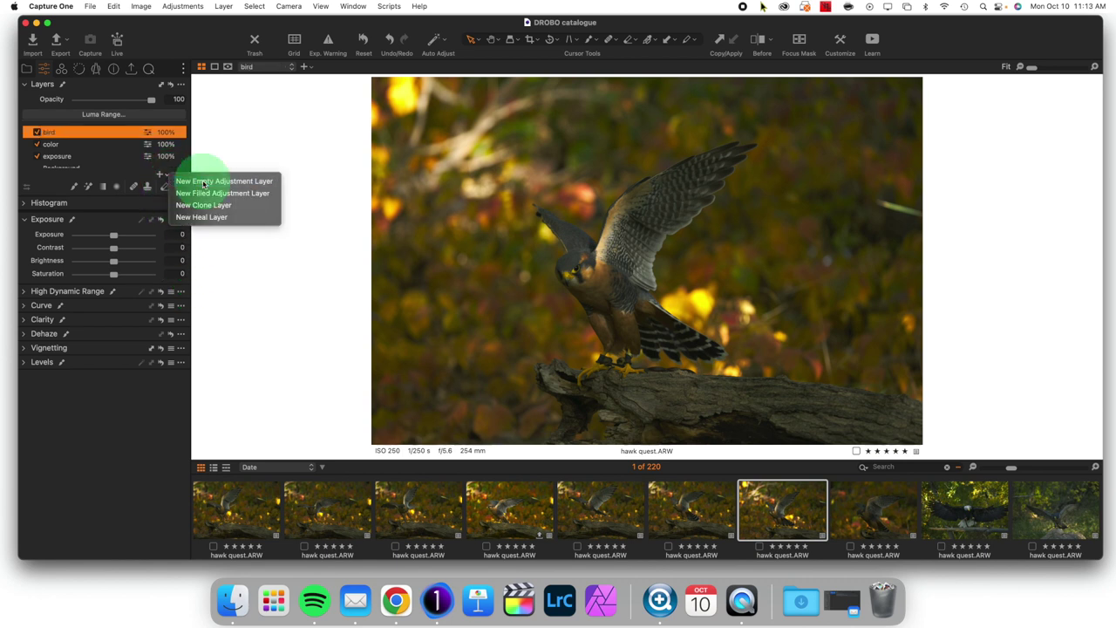
left_click(200, 181)
right_click(132, 139)
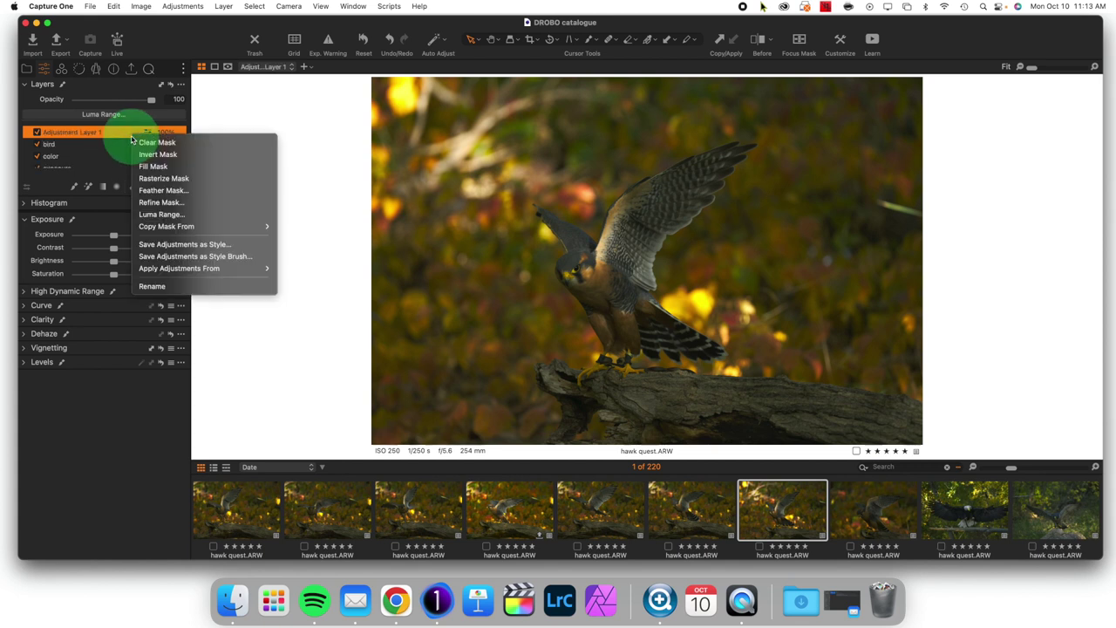
left_click(155, 285)
type("not bird")
key("Return")
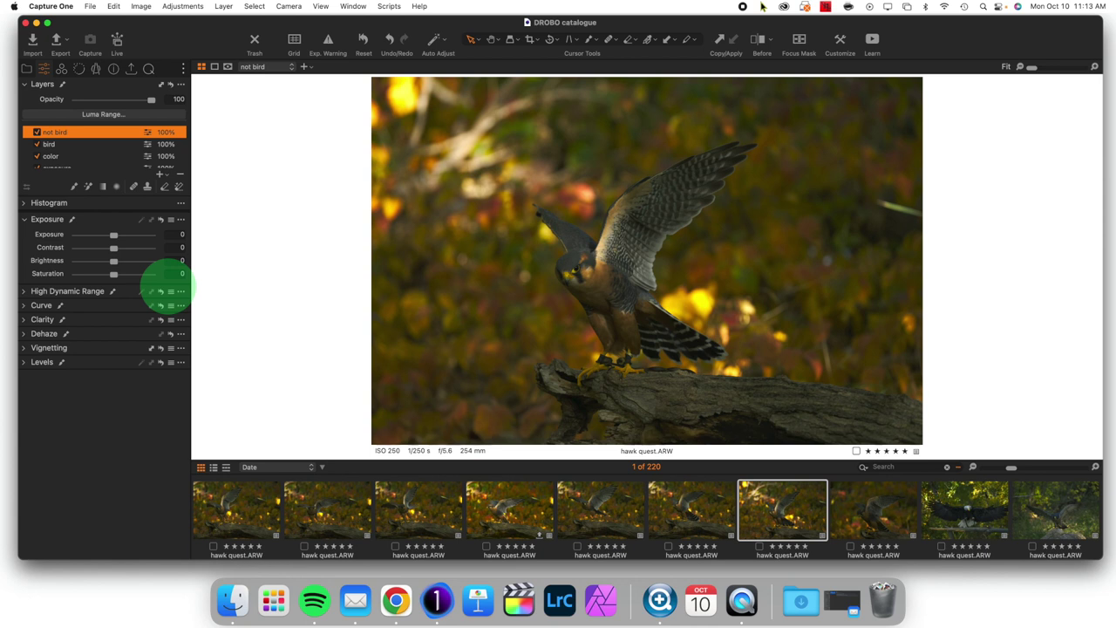
Select the bird layer and switch to the Magic Brush for mask painting
left_click(75, 144)
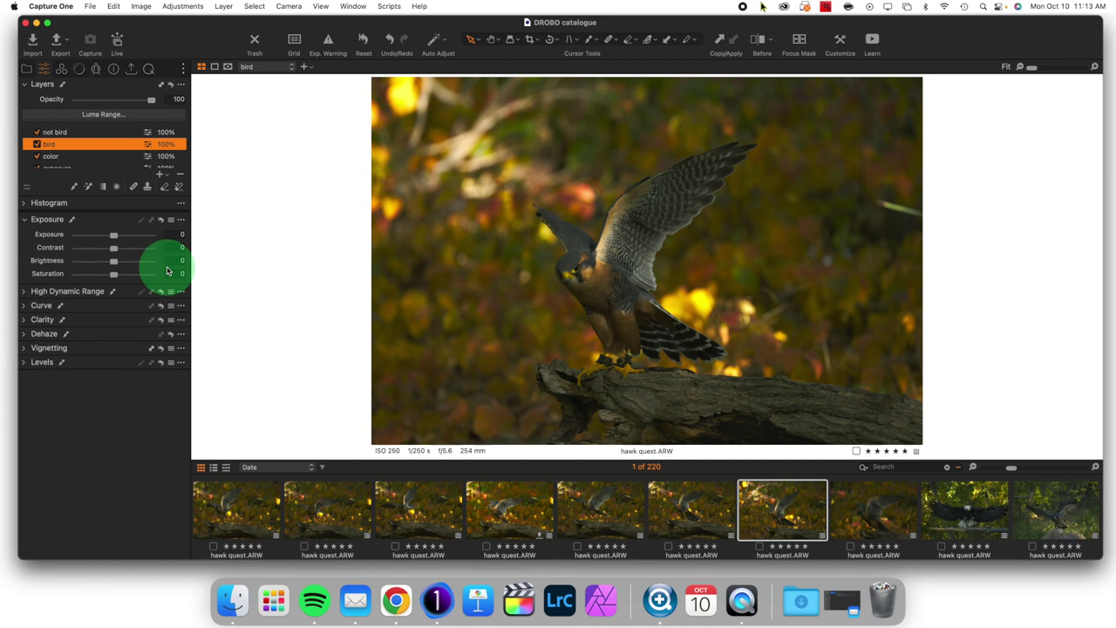
left_click(75, 185)
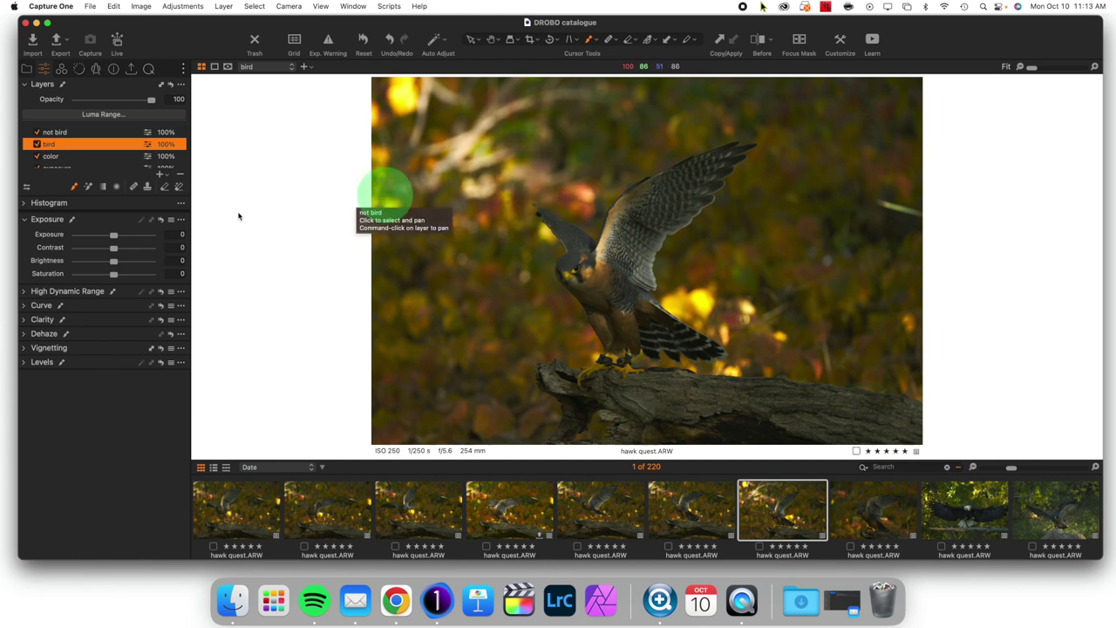
left_click(88, 185)
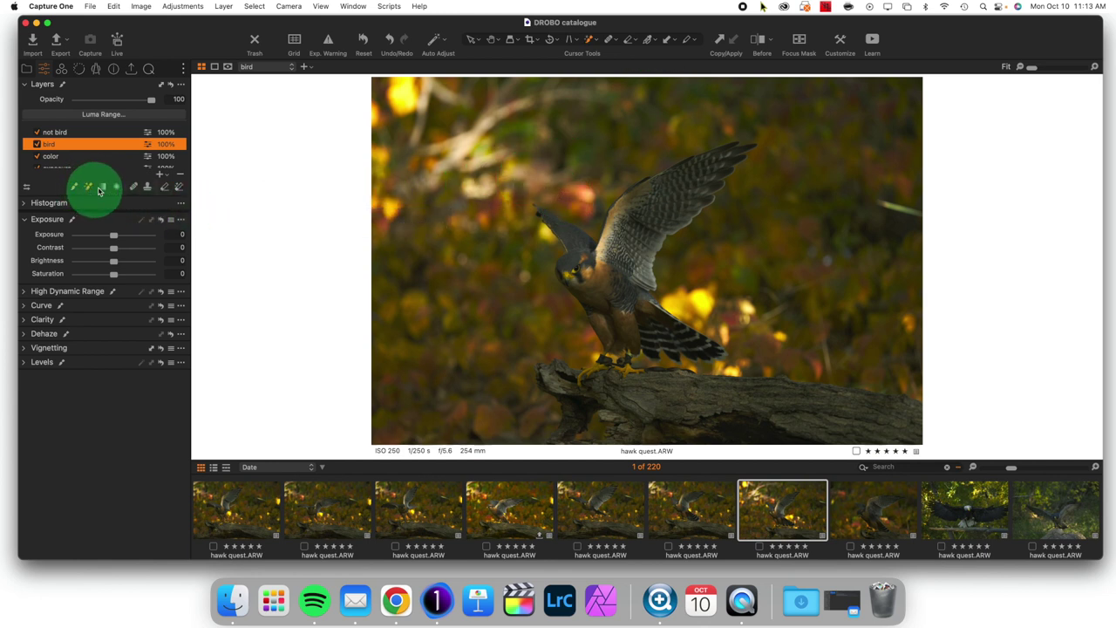
Magic-brush the falcon's chest and wing into the mask, checking it at 100% and 50% zoom
left_click(602, 281)
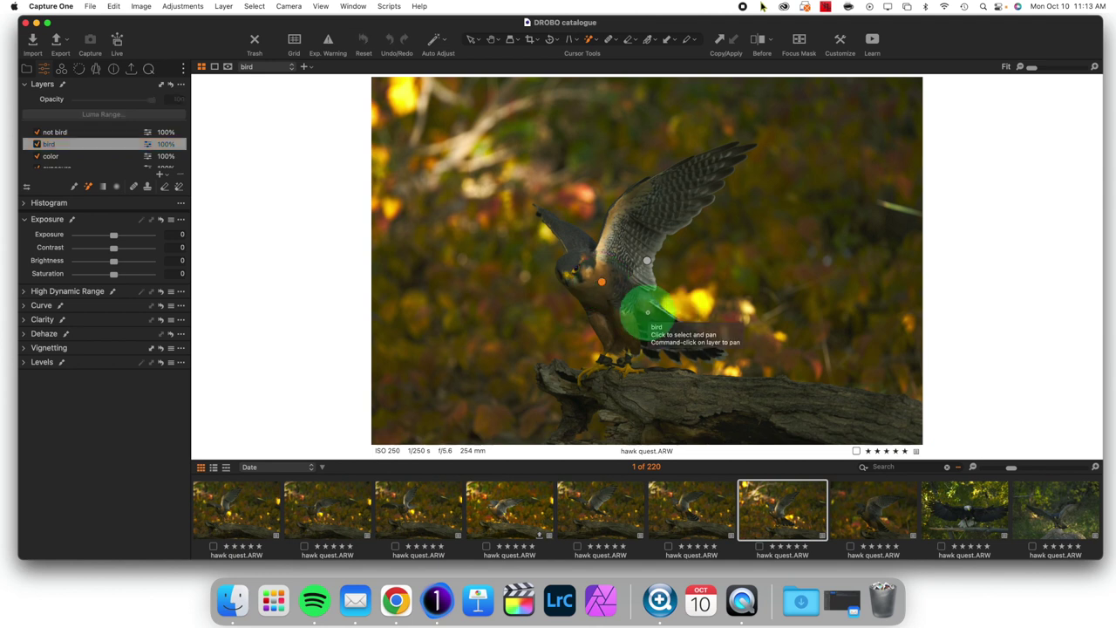
left_click(629, 267)
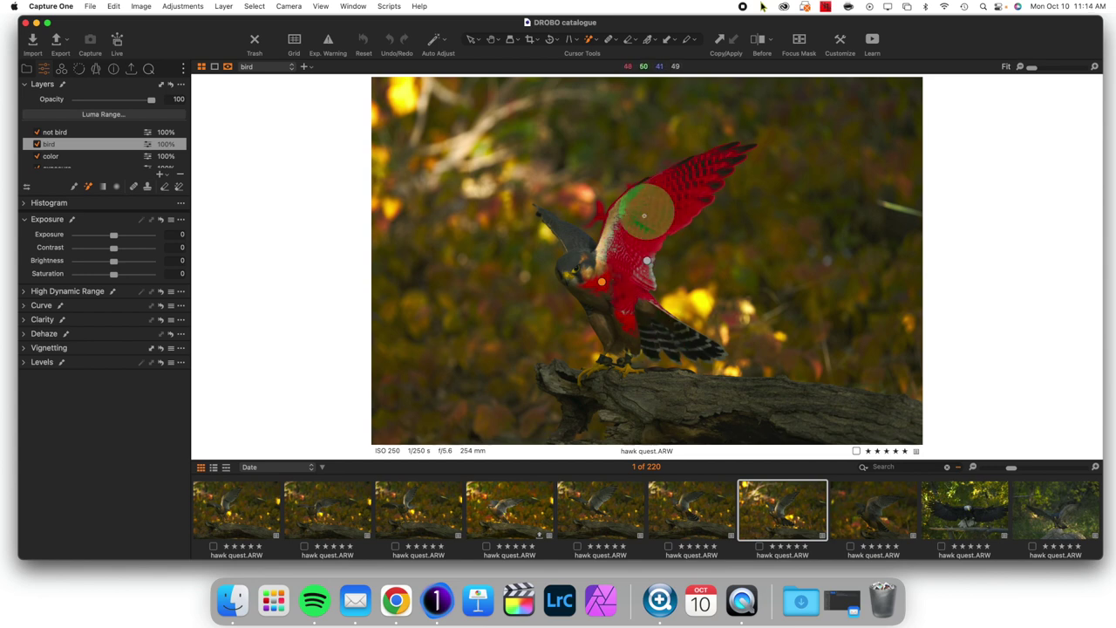
key("super+alt+0")
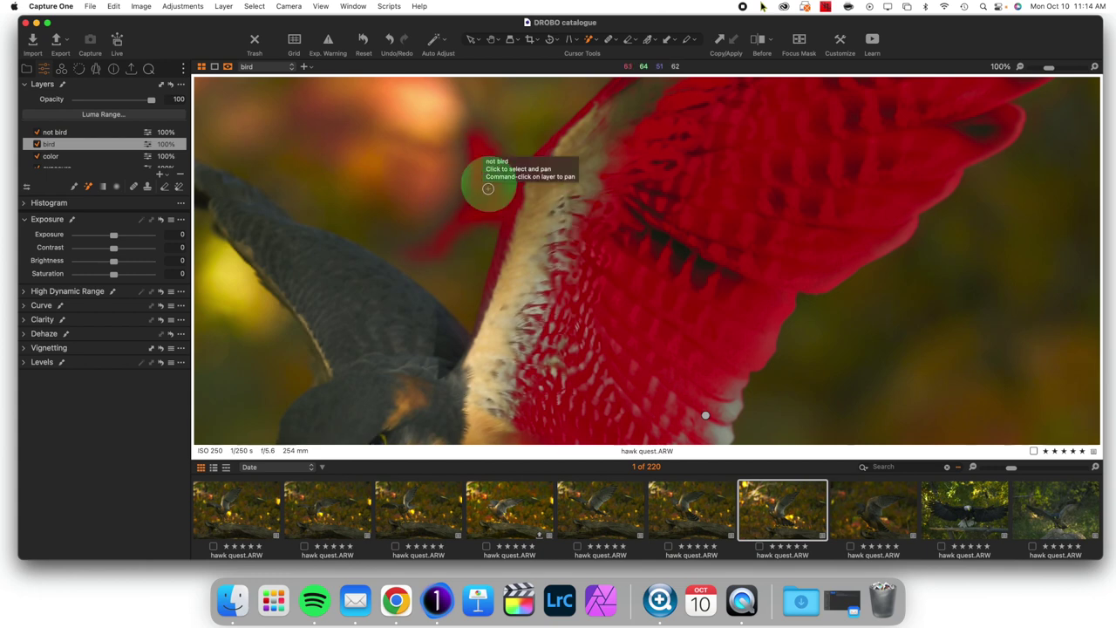
key("super+0")
key("super+plus")
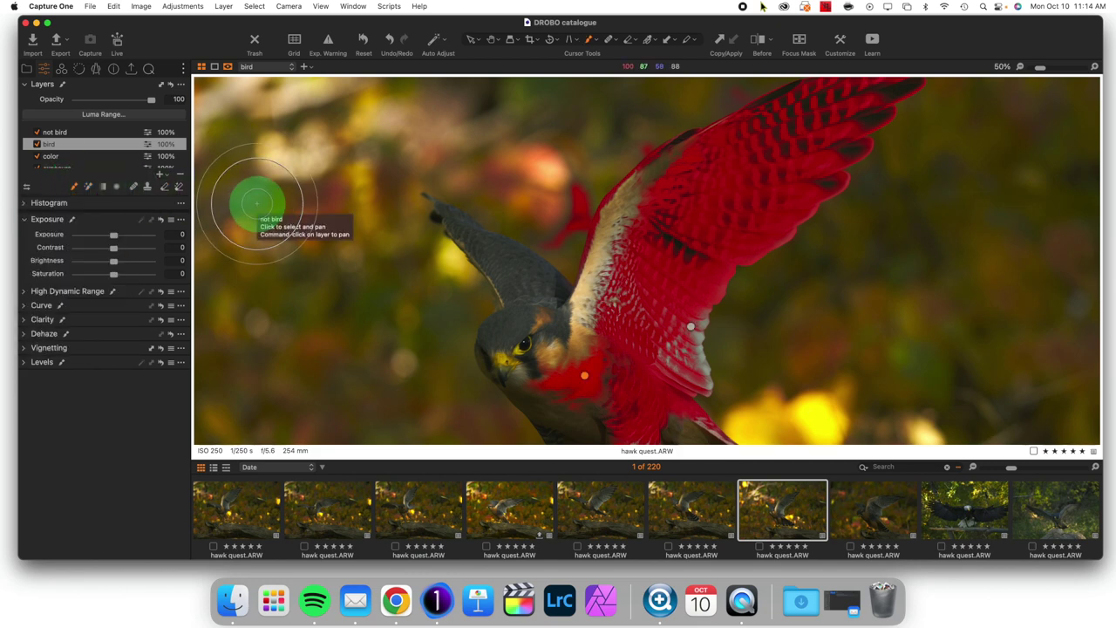
Paint the bird mask over the upper wing, then pan to reveal more of the wing
mouse_move(591, 227)
left_mouse_down()
mouse_move(658, 212)
mouse_move(670, 240)
mouse_move(677, 229)
mouse_move(676, 248)
mouse_move(729, 179)
mouse_move(655, 277)
mouse_move(731, 195)
mouse_move(661, 268)
mouse_move(717, 198)
mouse_move(643, 243)
mouse_move(608, 359)
left_mouse_up()
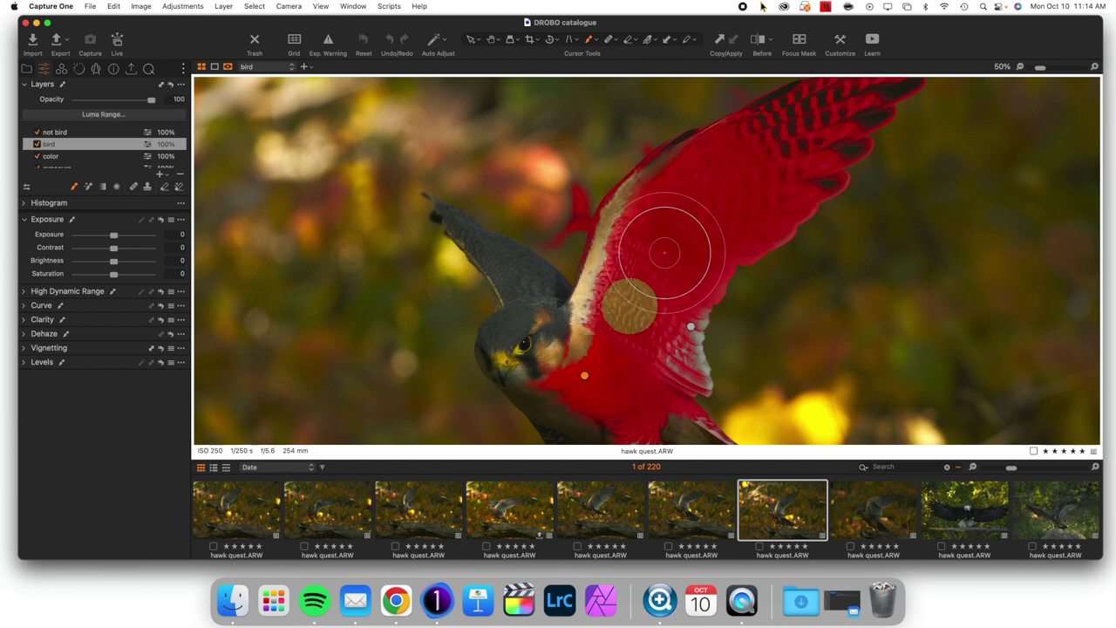
left_click(491, 39)
left_click_drag(877, 197, 861, 255)
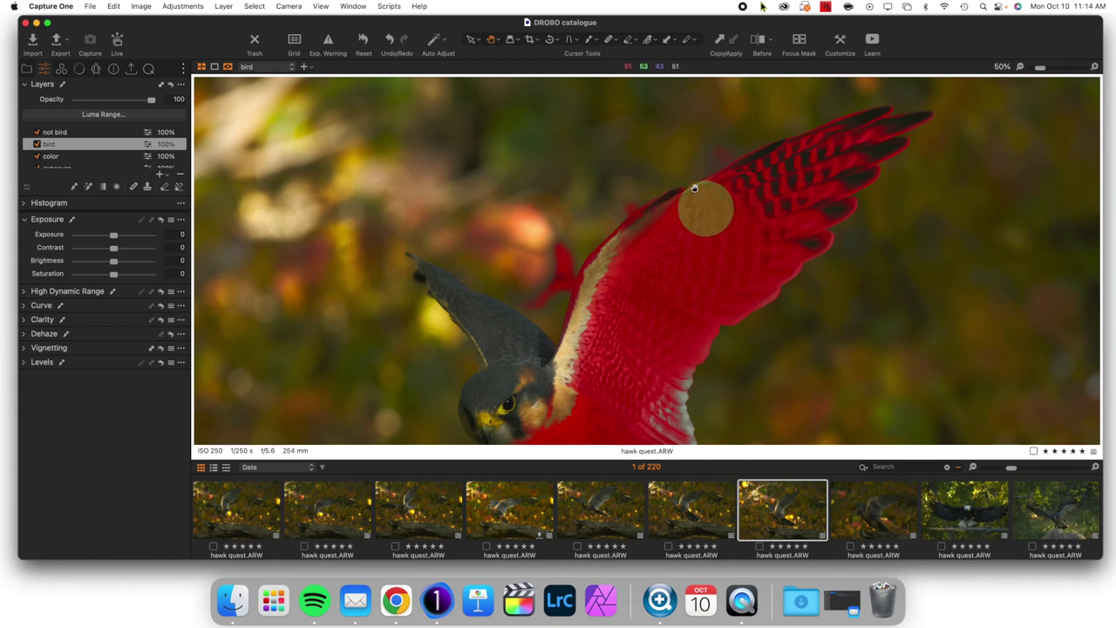
Increase the mask brush size from 666 to 851 in Brush Settings
left_click(74, 186)
right_click(507, 211)
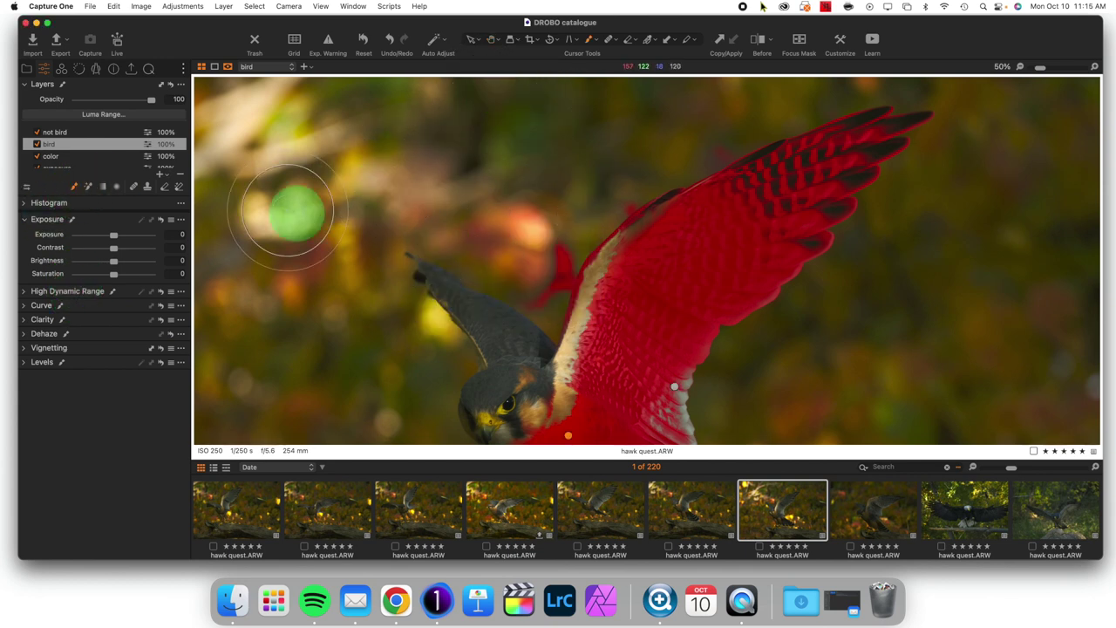
right_click(531, 205)
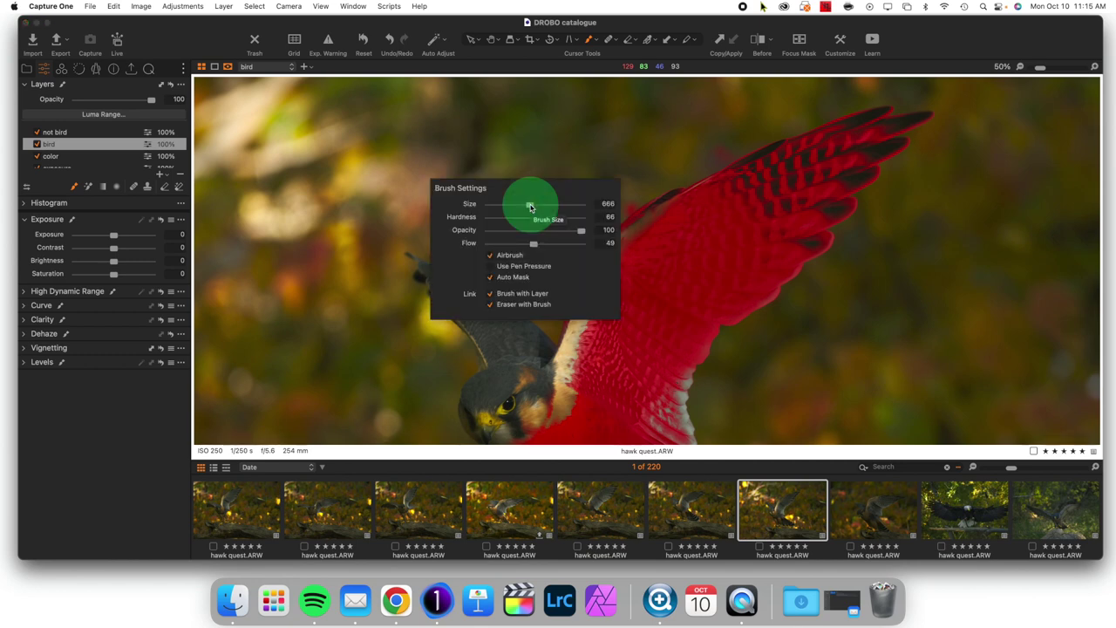
left_click_drag(529, 204, 534, 204)
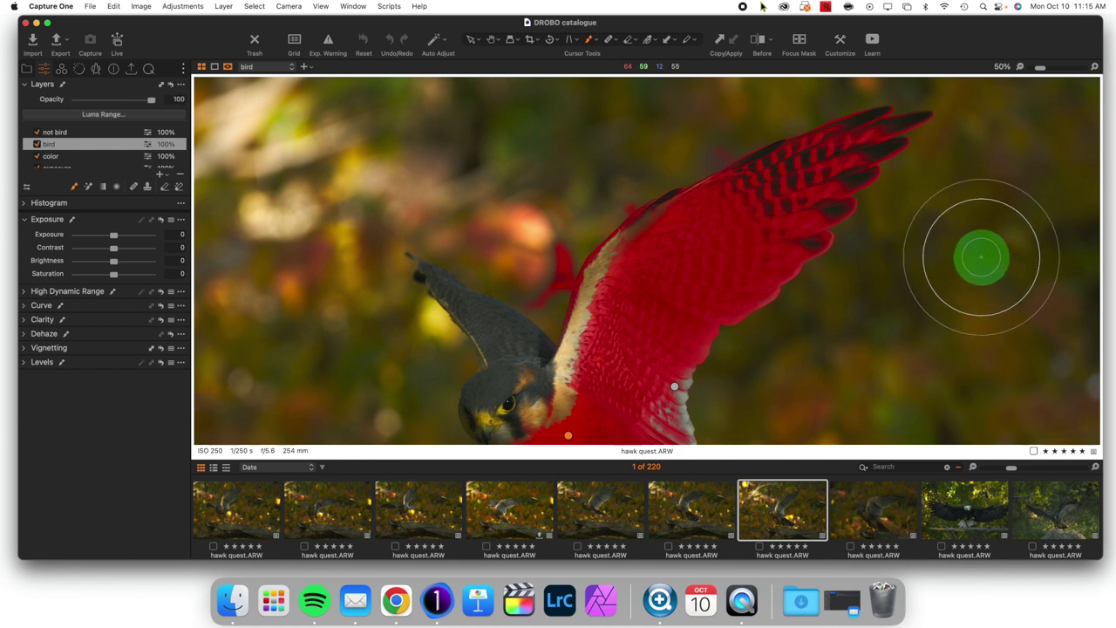
Enable Auto Mask and brush the wing's cream leading edge into the bird mask at 71% zoom
right_click(979, 256)
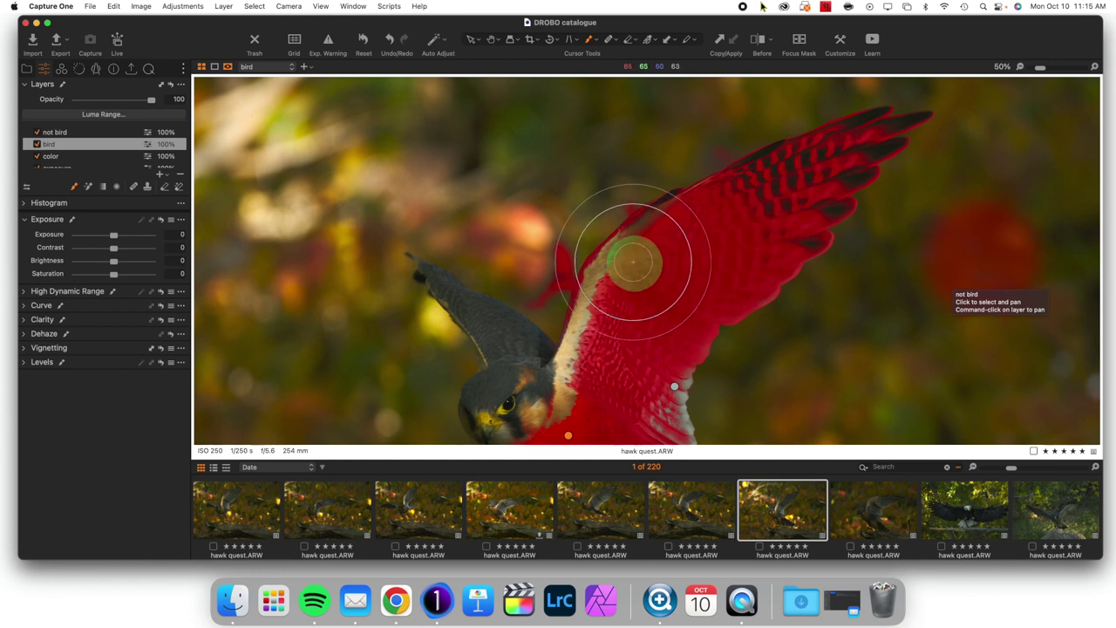
scroll(625, 256, "up", 5)
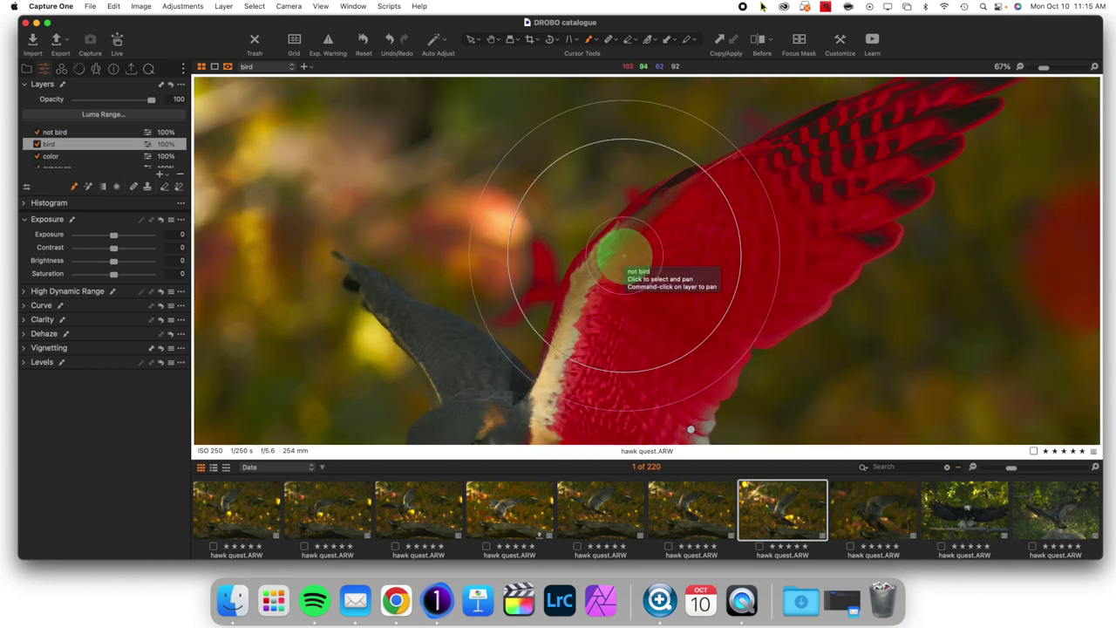
scroll(625, 256, "down", 3)
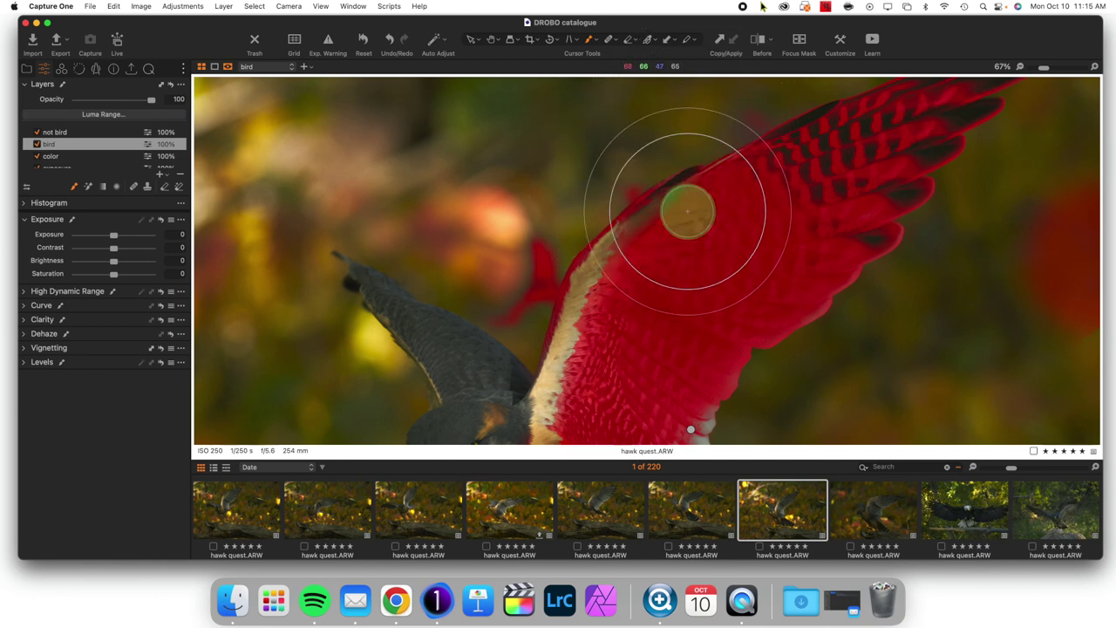
key("super+minus")
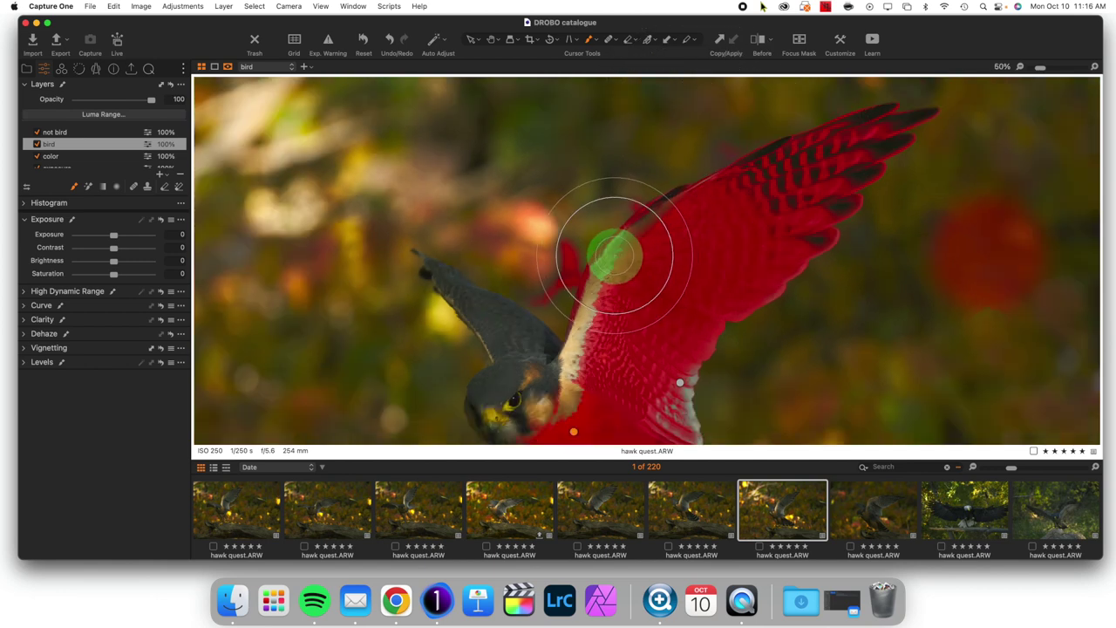
right_click(682, 217)
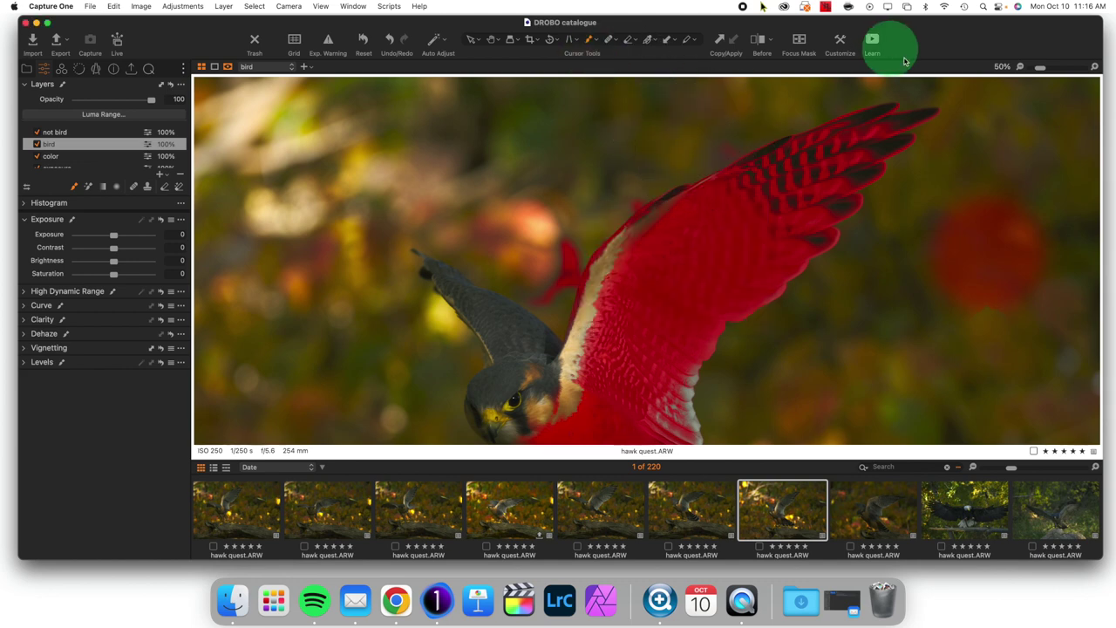
left_click_drag(1044, 72, 1047, 69)
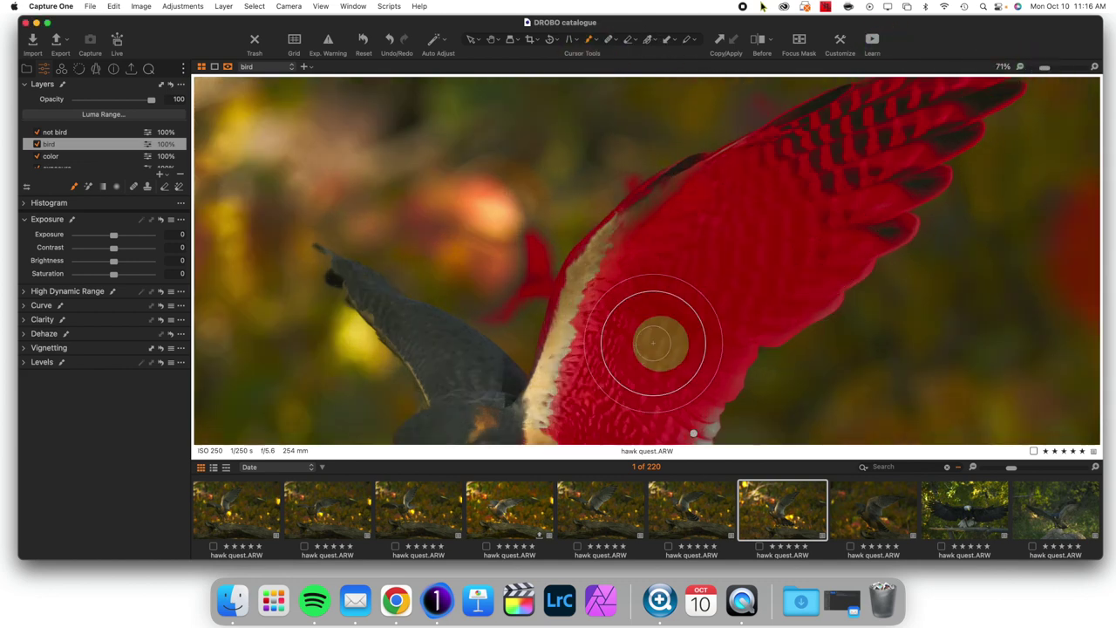
mouse_move(660, 341)
left_mouse_down()
mouse_move(523, 336)
mouse_move(480, 284)
mouse_move(429, 336)
mouse_move(581, 311)
mouse_move(657, 237)
left_mouse_up()
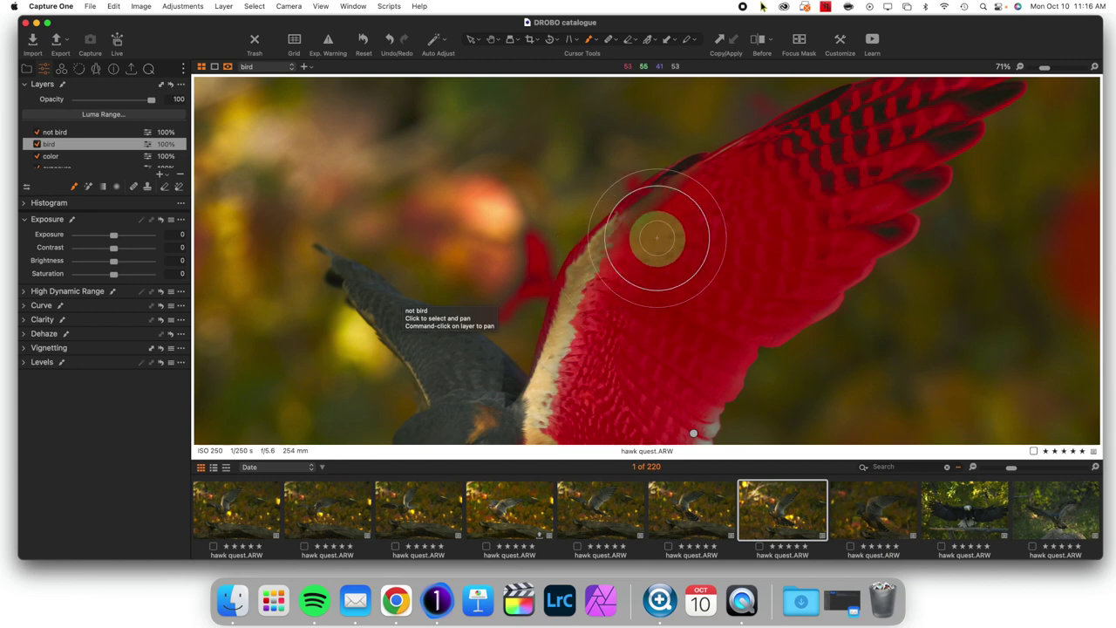
mouse_move(605, 379)
left_mouse_down()
mouse_move(568, 375)
mouse_move(579, 311)
mouse_move(605, 262)
mouse_move(677, 200)
mouse_move(662, 217)
left_mouse_up()
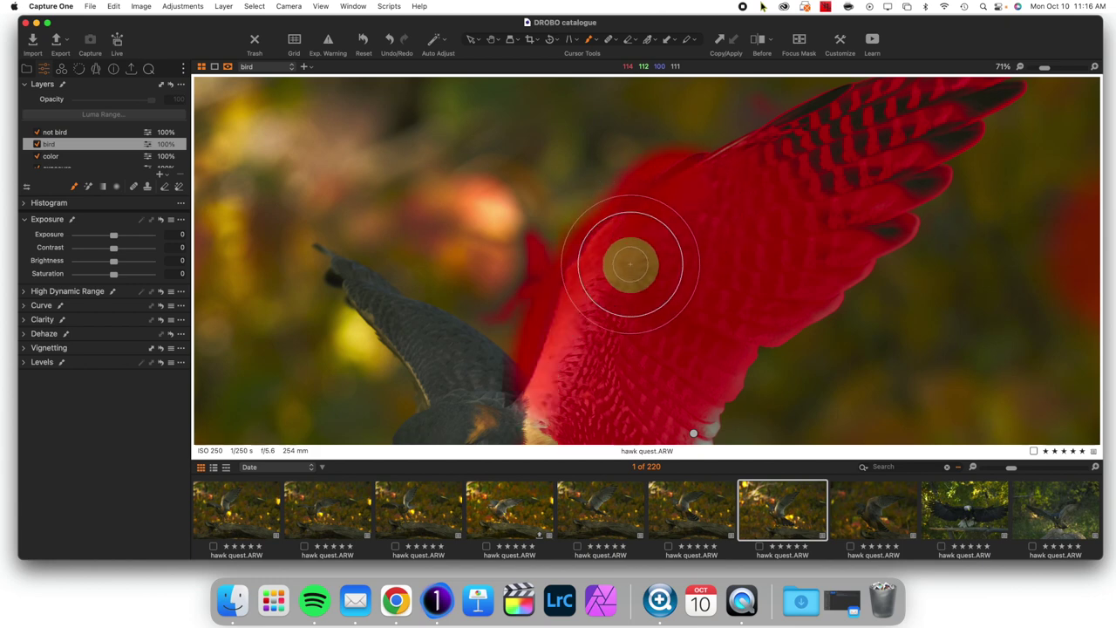
mouse_move(631, 264)
left_mouse_down()
mouse_move(577, 381)
mouse_move(619, 303)
mouse_move(677, 285)
mouse_move(572, 425)
mouse_move(531, 408)
mouse_move(525, 366)
mouse_move(642, 300)
mouse_move(686, 215)
mouse_move(661, 174)
mouse_move(618, 213)
mouse_move(709, 156)
mouse_move(576, 114)
left_mouse_up()
Pan to the wing tip and paint the bird mask over the upper wing's dark feather stripes
left_click(494, 46)
left_click_drag(803, 199, 680, 293)
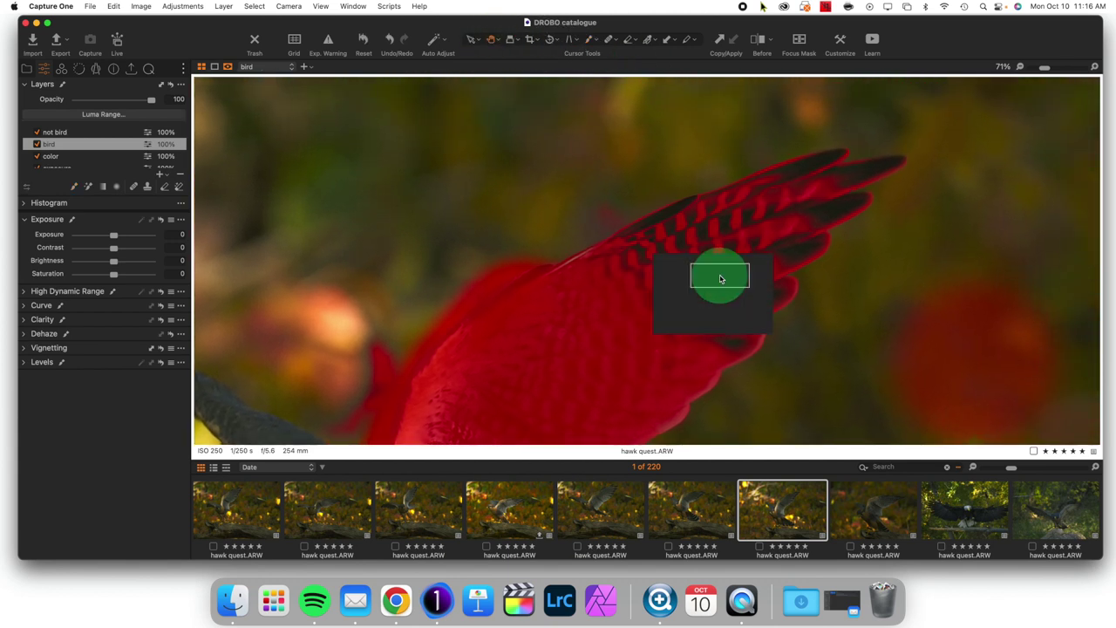
left_click(590, 42)
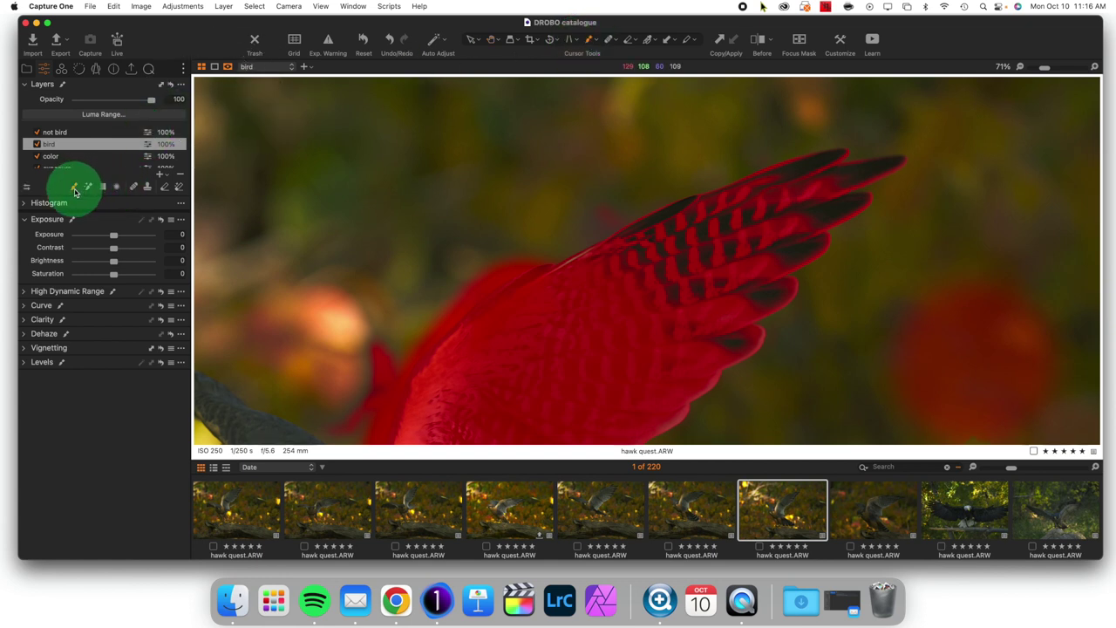
right_click(698, 252)
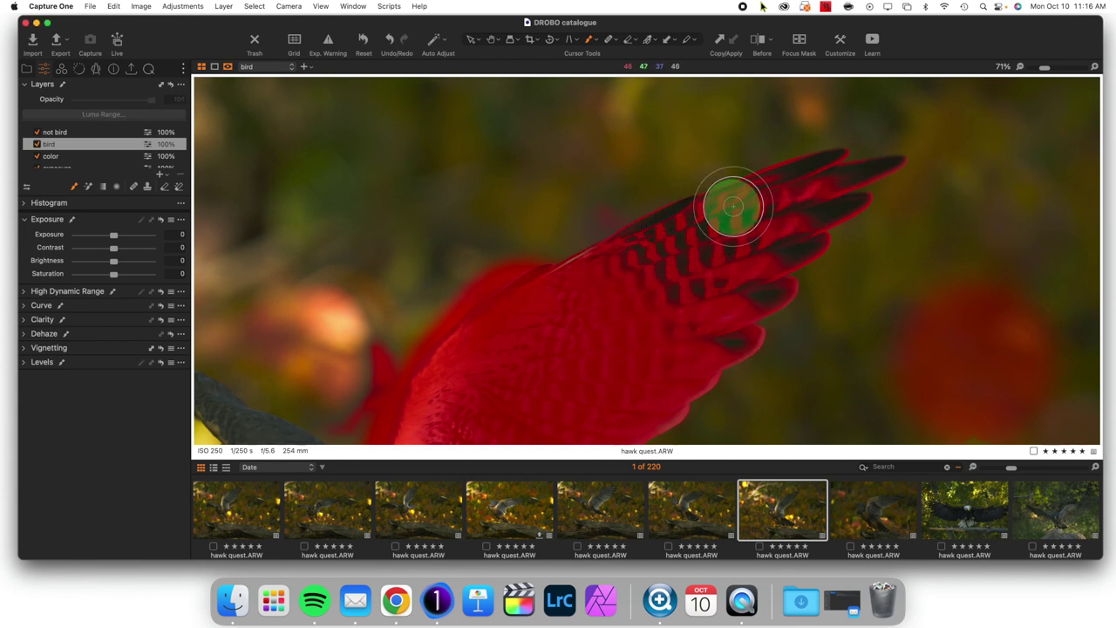
mouse_move(757, 201)
left_mouse_down()
mouse_move(823, 182)
mouse_move(765, 253)
mouse_move(751, 286)
mouse_move(763, 286)
mouse_move(733, 288)
mouse_move(718, 330)
mouse_move(693, 315)
mouse_move(705, 261)
mouse_move(728, 250)
mouse_move(643, 310)
mouse_move(734, 237)
mouse_move(707, 239)
mouse_move(644, 290)
mouse_move(765, 211)
mouse_move(566, 312)
left_mouse_up()
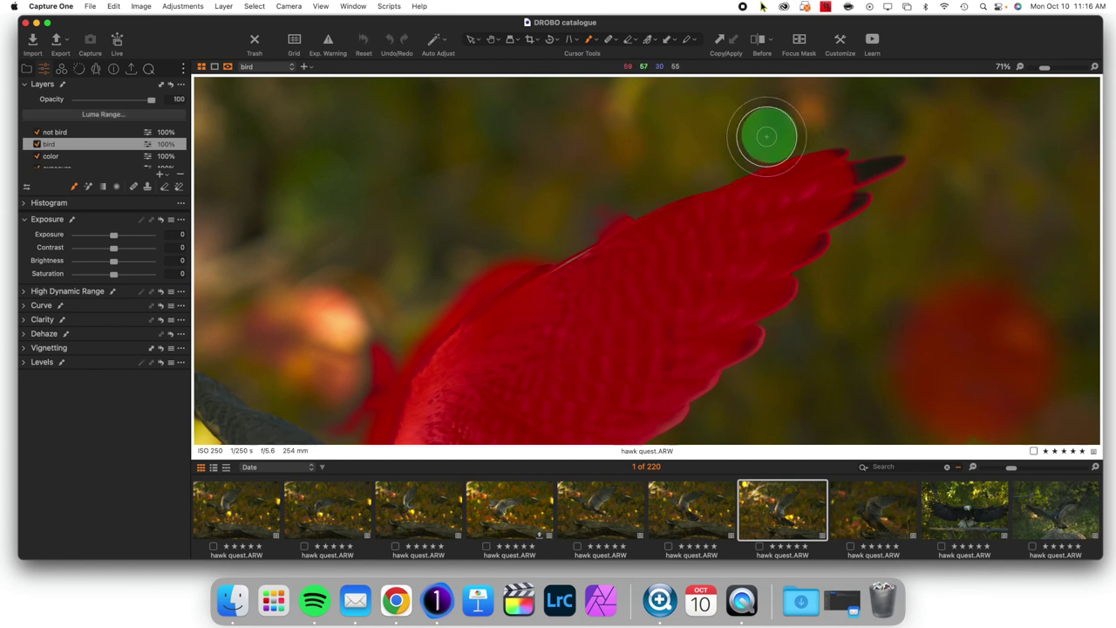
right_click(807, 157)
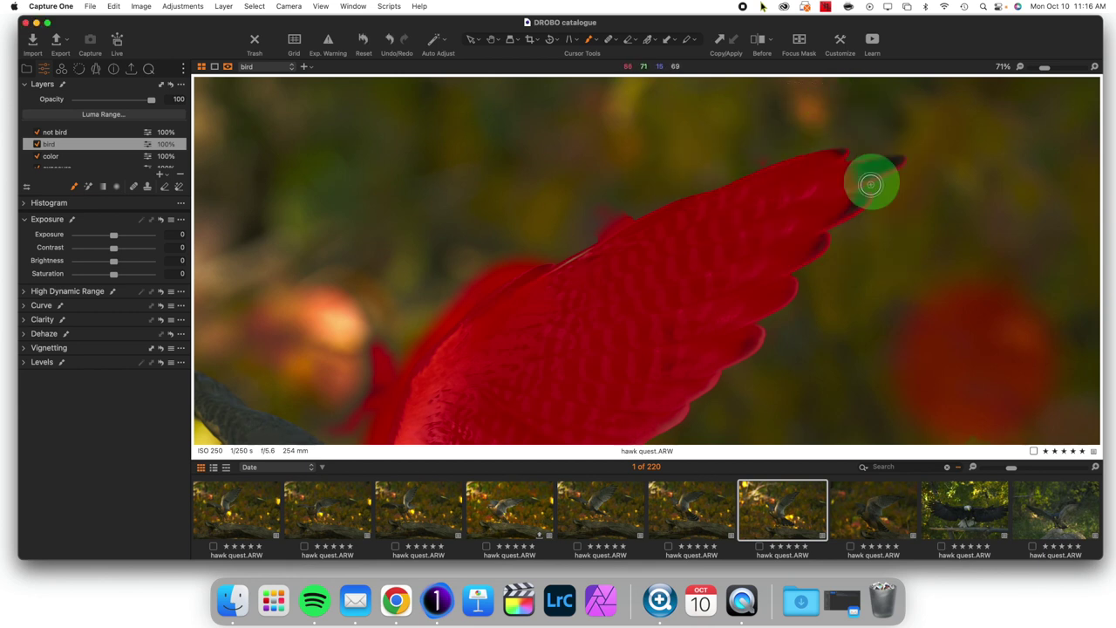
mouse_move(846, 183)
left_mouse_down()
mouse_move(894, 163)
mouse_move(845, 170)
mouse_move(838, 157)
mouse_move(841, 201)
mouse_move(862, 198)
mouse_move(821, 210)
mouse_move(807, 249)
mouse_move(801, 238)
mouse_move(833, 207)
mouse_move(854, 204)
mouse_move(802, 218)
mouse_move(815, 244)
mouse_move(787, 243)
mouse_move(716, 276)
mouse_move(739, 338)
mouse_move(677, 320)
left_mouse_up()
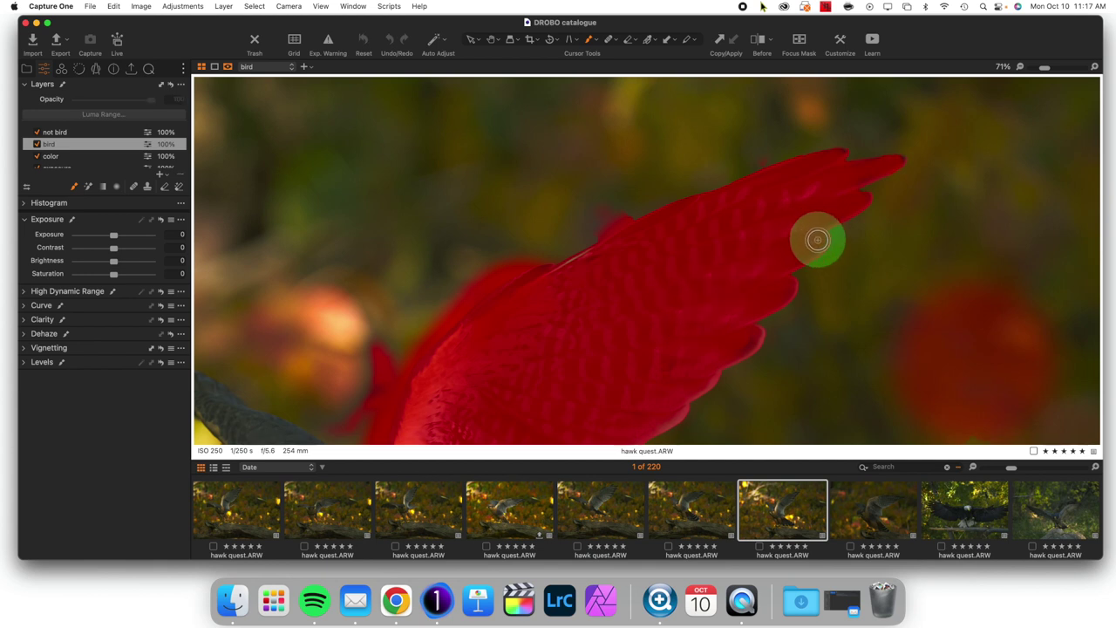
mouse_move(817, 240)
left_mouse_down()
mouse_move(792, 226)
mouse_move(498, 304)
mouse_move(426, 383)
mouse_move(531, 287)
mouse_move(656, 345)
left_mouse_up()
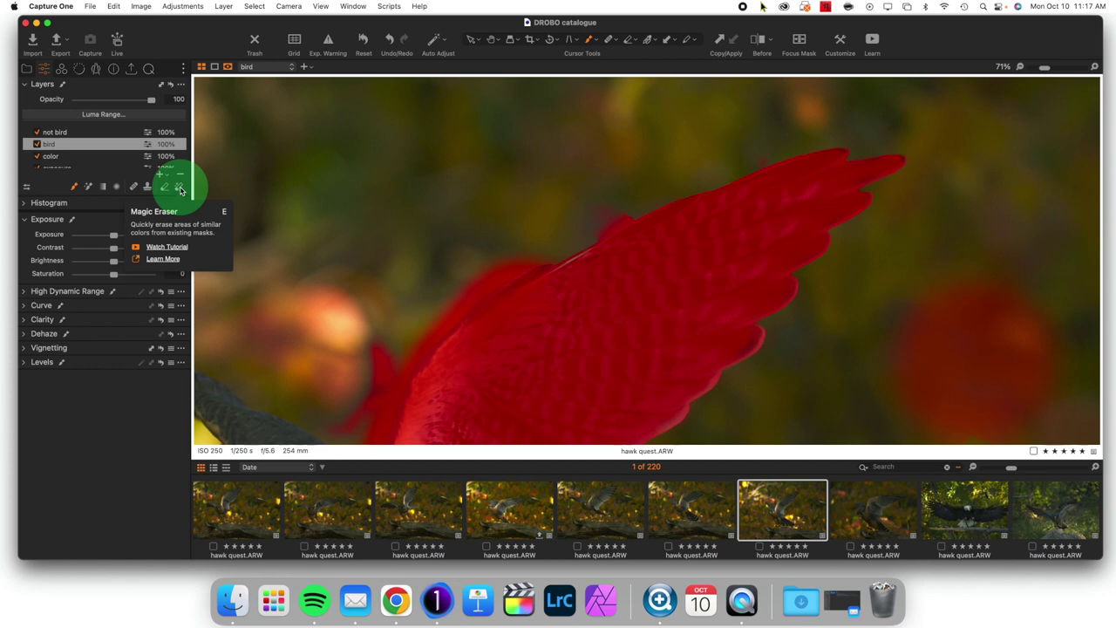
Erase the mask spill in the lower-right background with the eraser at size 482, hardness 66, flow 49
left_click(164, 185)
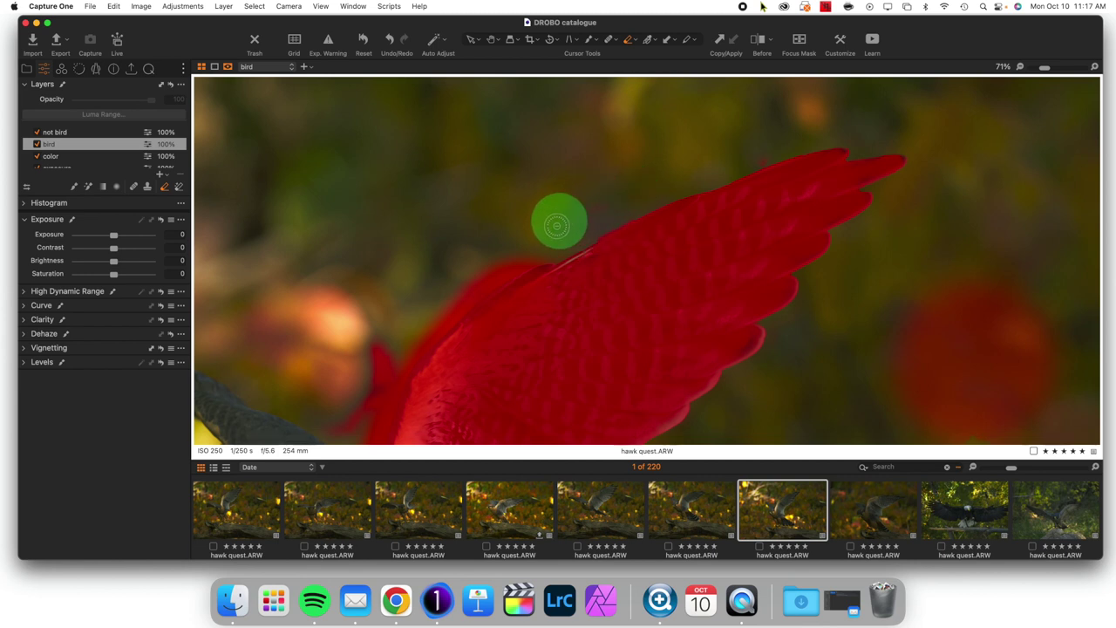
right_click(951, 322)
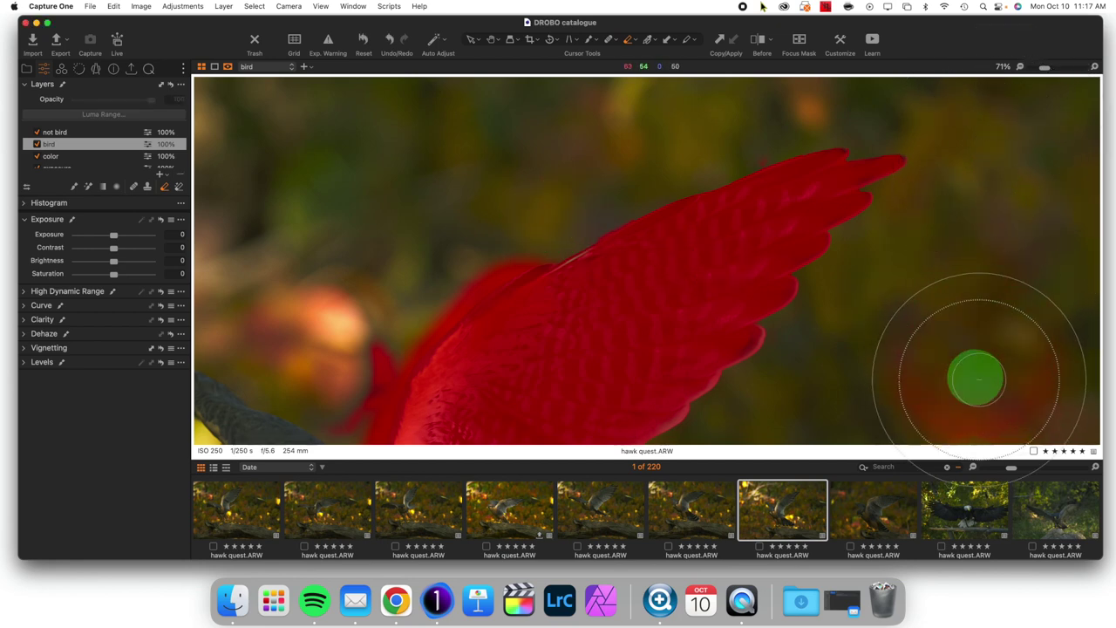
mouse_move(977, 377)
left_mouse_down()
mouse_move(1002, 416)
mouse_move(966, 430)
mouse_move(938, 356)
mouse_move(995, 335)
left_mouse_up()
right_click(394, 273)
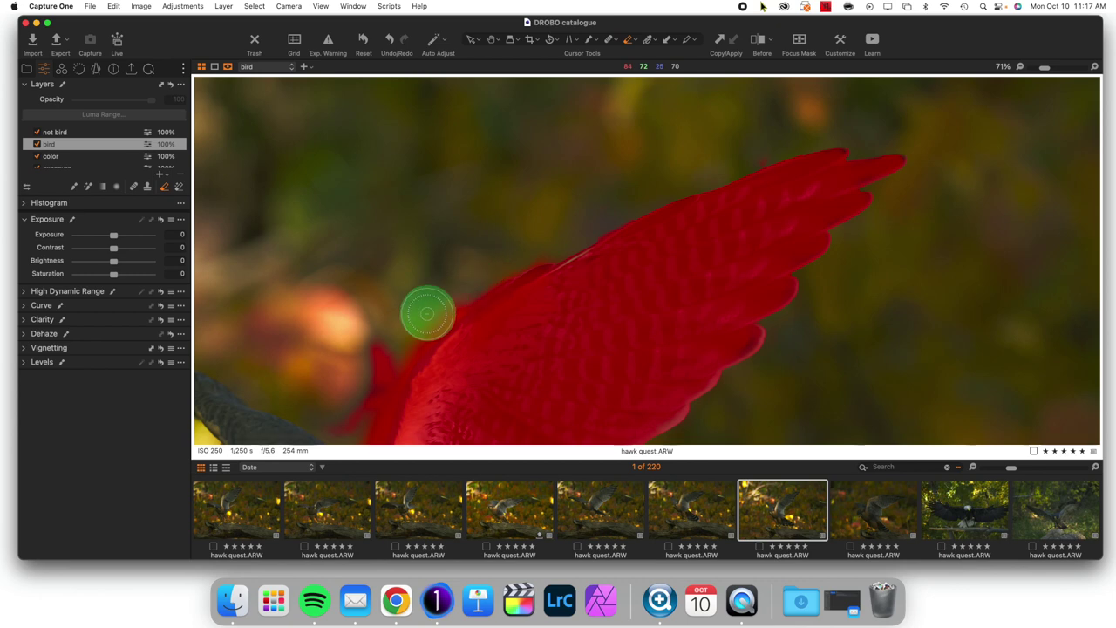
Pan the view up to the falcon's head and reselect the Draw Mask brush
left_click(490, 44)
left_click_drag(506, 192, 600, 92)
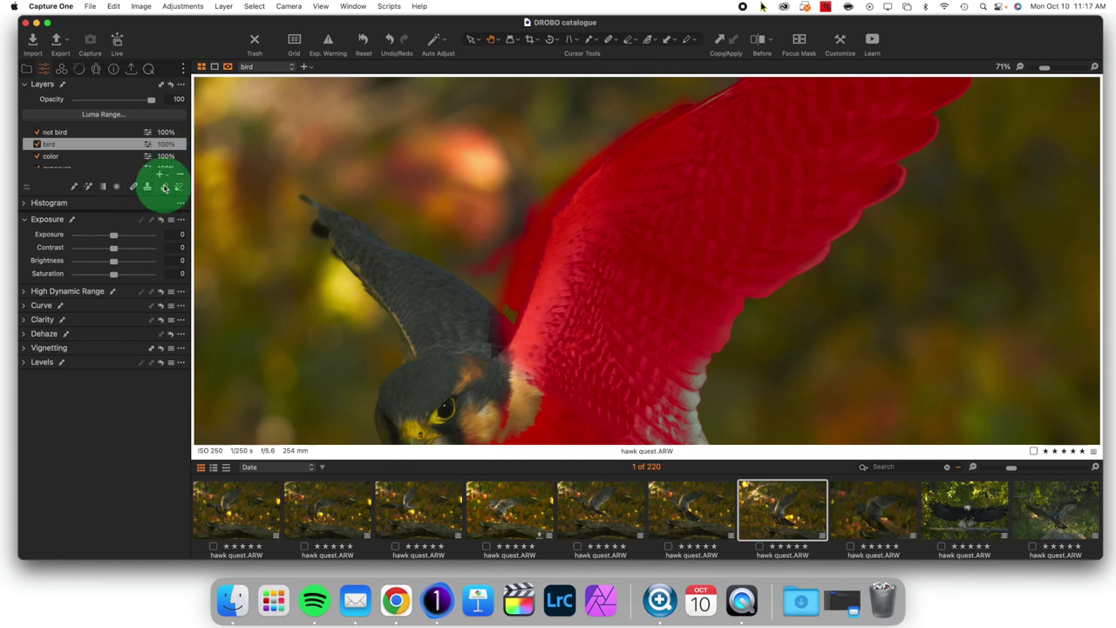
left_click(165, 188)
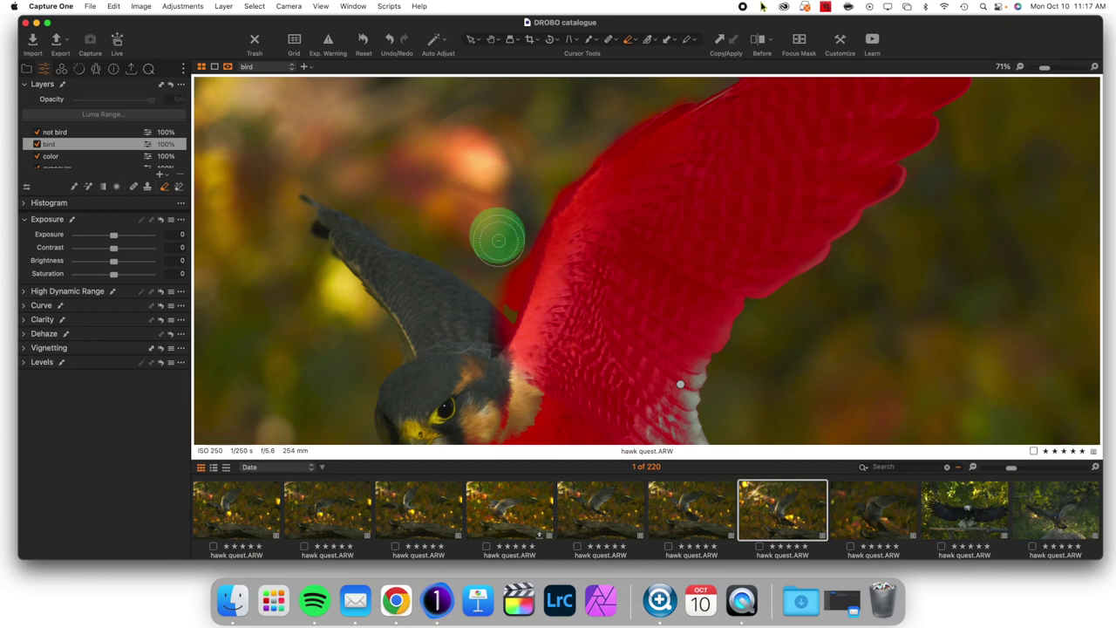
right_click(500, 256)
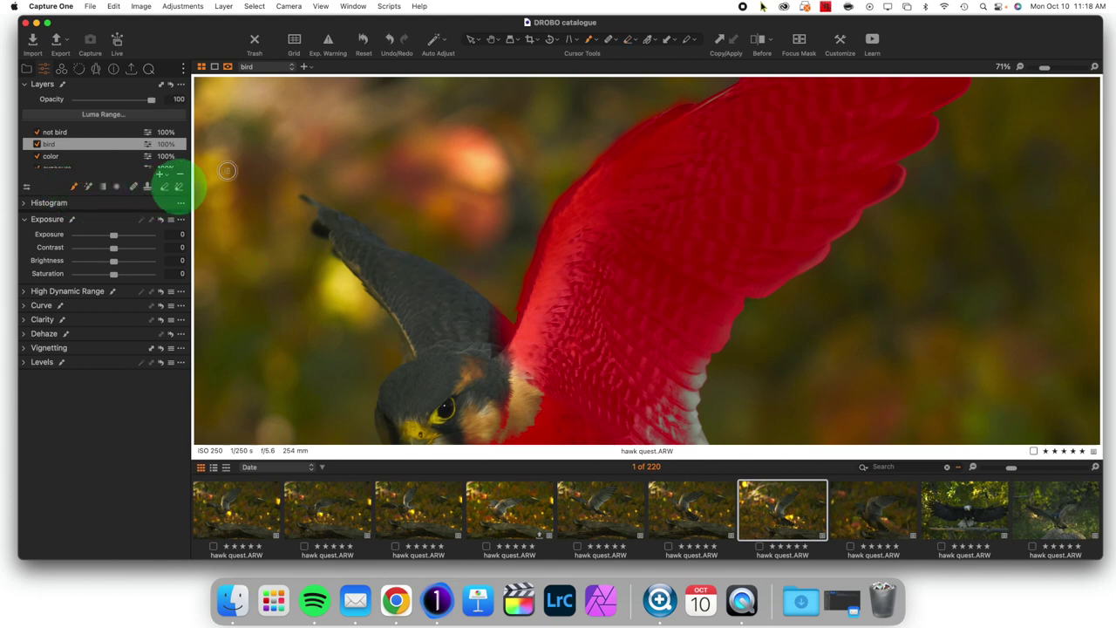
Paint the bird mask up along the falcon's neck
right_click(463, 328)
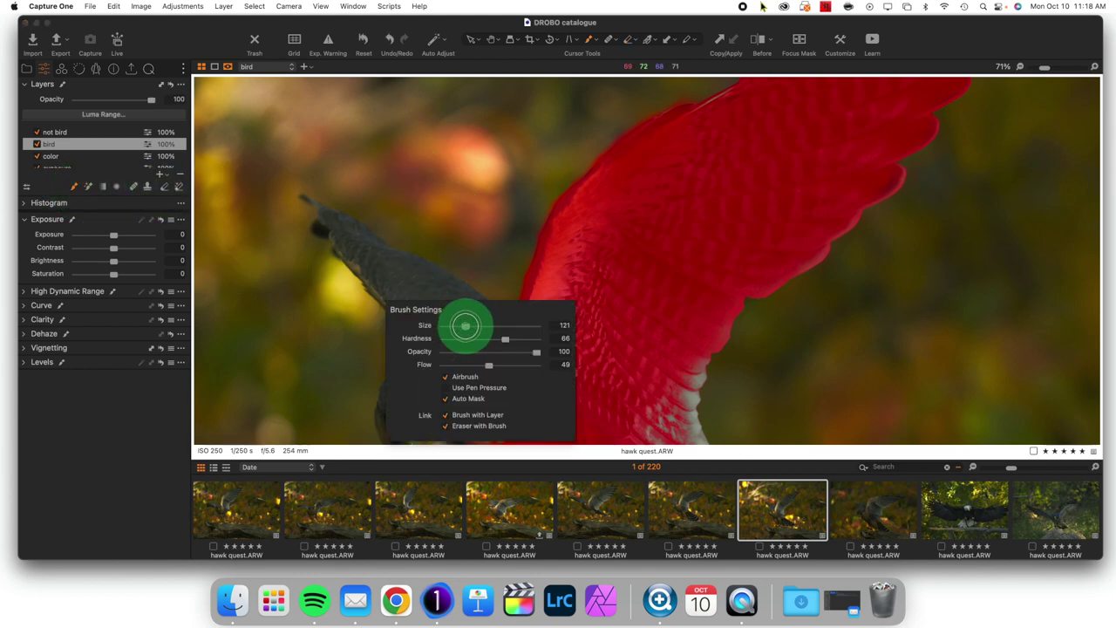
key("Escape")
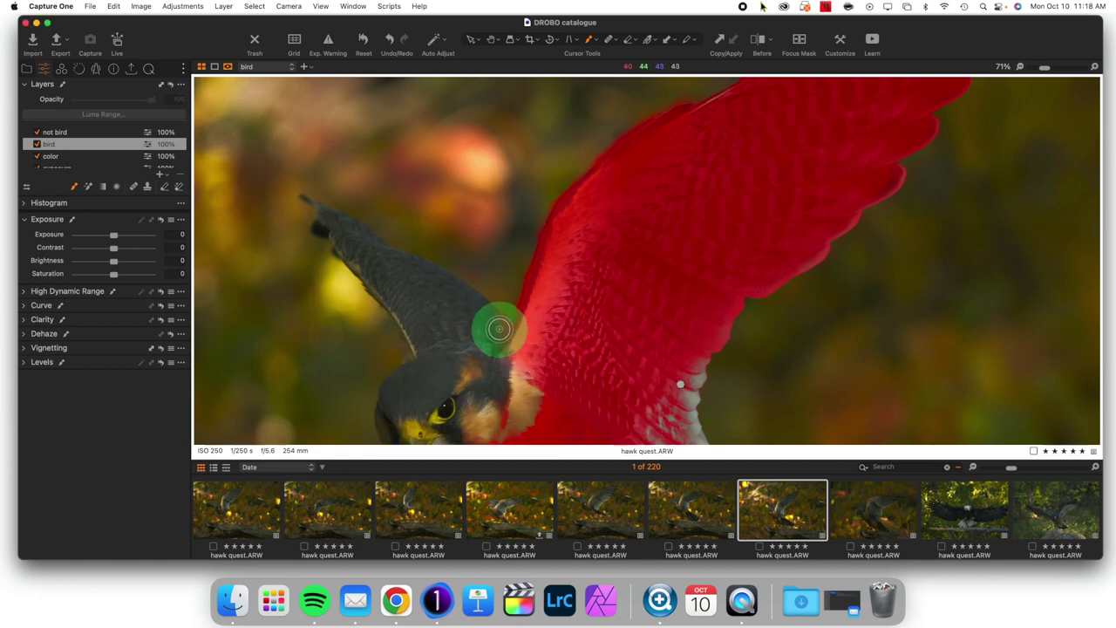
mouse_move(499, 329)
left_mouse_down()
mouse_move(473, 305)
mouse_move(456, 256)
left_mouse_up()
scroll(489, 270, "up", 3)
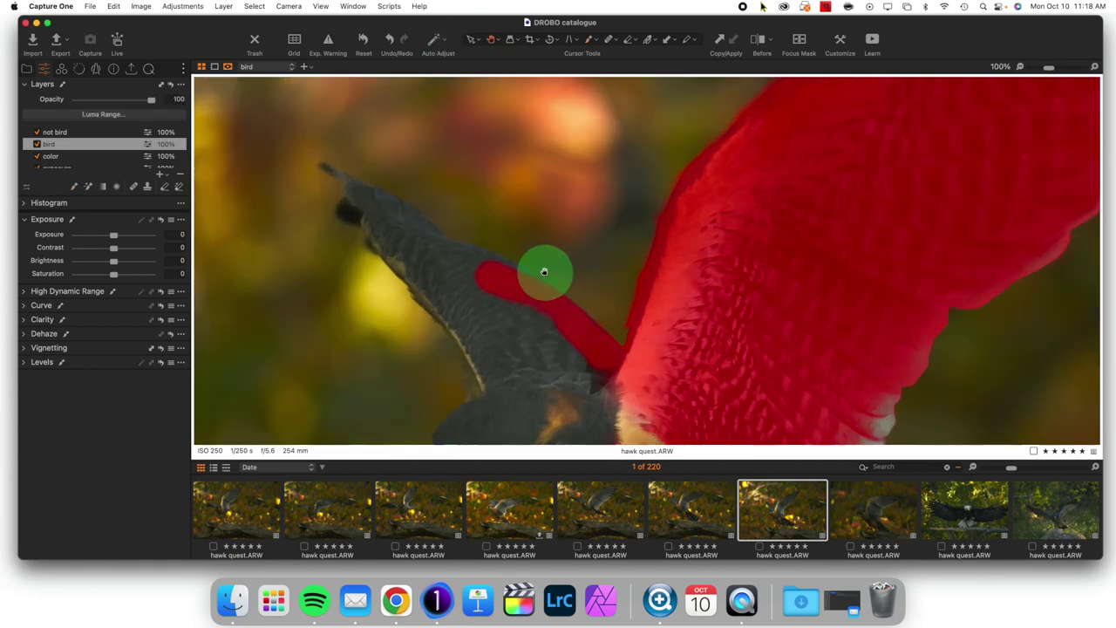
right_click(460, 167)
key("Escape")
left_click_drag(567, 271, 339, 180)
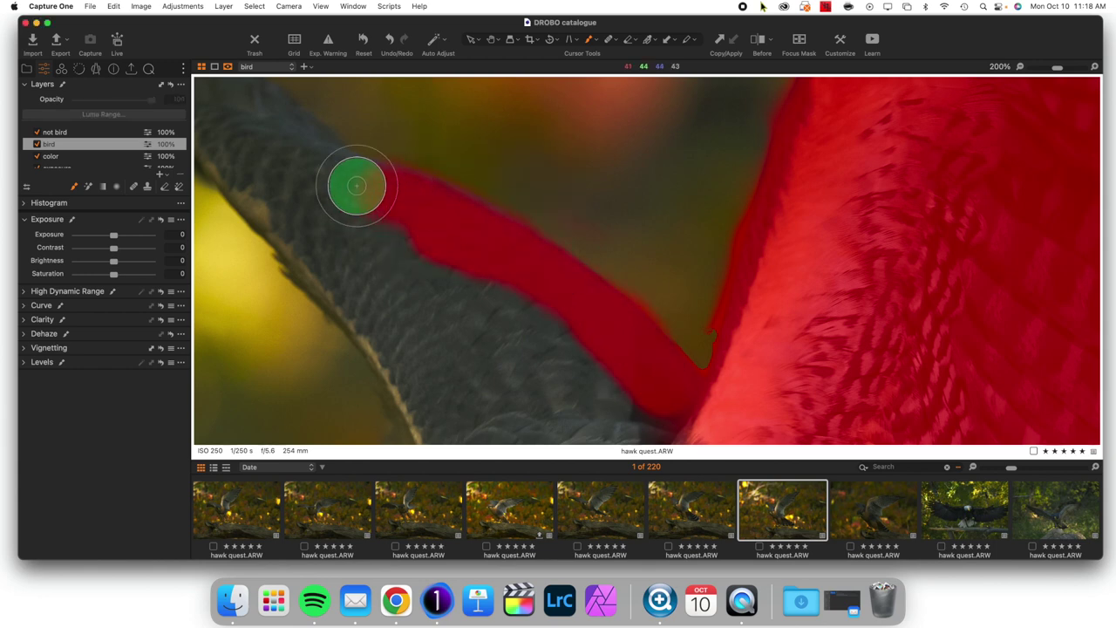
Extend the mask up the falcon's back and down along the edge of its head
key("e")
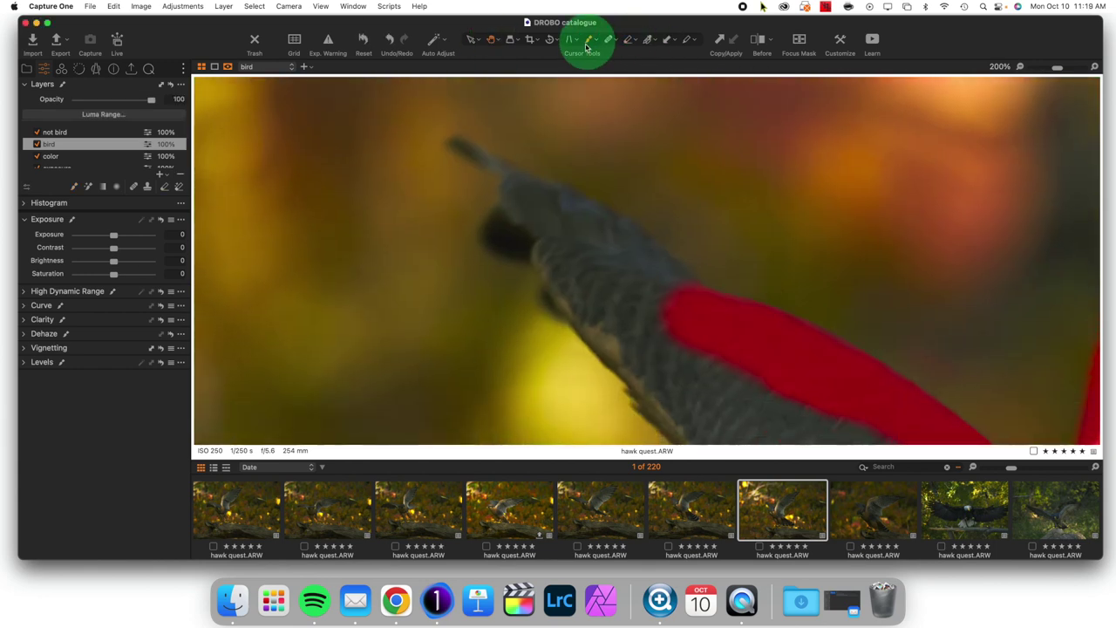
mouse_move(651, 227)
left_mouse_down()
mouse_move(634, 264)
mouse_move(561, 247)
mouse_move(643, 362)
mouse_move(540, 187)
mouse_move(476, 156)
mouse_move(515, 178)
mouse_move(528, 256)
left_mouse_up()
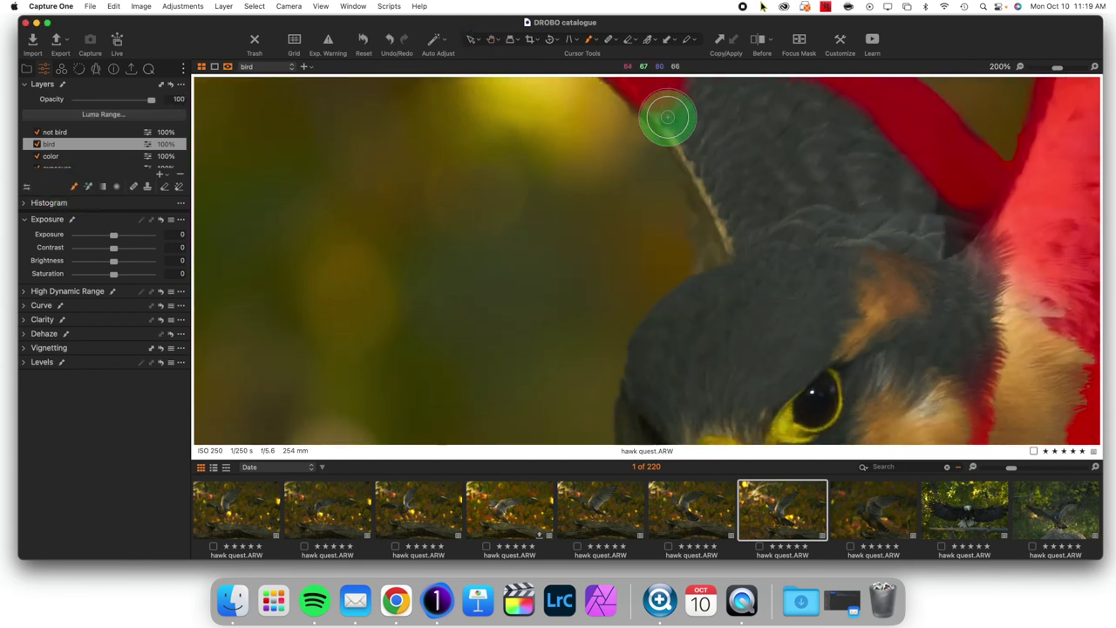
mouse_move(665, 114)
left_mouse_down()
mouse_move(692, 156)
mouse_move(717, 264)
mouse_move(681, 308)
mouse_move(641, 396)
left_mouse_up()
Zoom in and brush the mask along the hawk's edge around its eye and beak
key("super+plus")
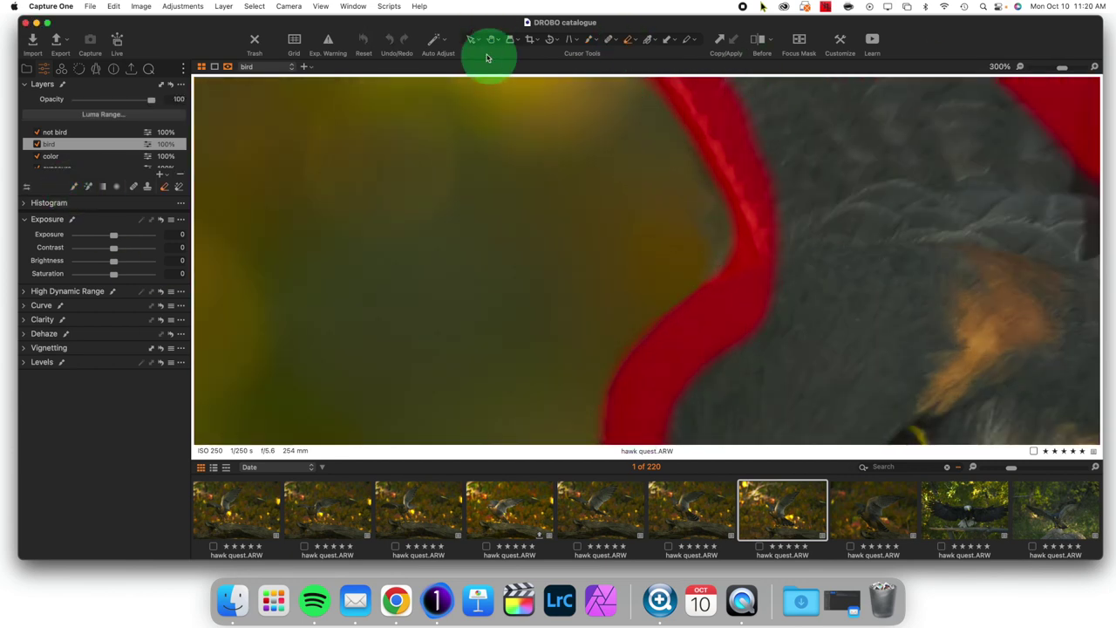
left_click(590, 40)
mouse_move(840, 341)
left_mouse_down()
mouse_move(947, 381)
mouse_move(775, 272)
mouse_move(881, 393)
left_mouse_up()
scroll(660, 256, "down", 5)
left_click_drag(742, 119, 1011, 423)
left_click_drag(884, 436, 1047, 436)
left_click(588, 40)
mouse_move(611, 96)
left_mouse_down()
mouse_move(715, 379)
mouse_move(758, 436)
left_mouse_up()
left_click_drag(623, 142, 679, 306)
Continue the mask strokes down the falcon's outline toward the talons
scroll(912, 381, "down", 5)
mouse_move(550, 75)
left_mouse_down()
mouse_move(622, 214)
mouse_move(654, 308)
mouse_move(622, 382)
left_mouse_up()
scroll(705, 200, "down", 5)
mouse_move(528, 256)
left_mouse_down()
mouse_move(466, 370)
mouse_move(421, 398)
left_mouse_up()
key("super+minus")
scroll(797, 144, "down", 1)
left_click_drag(591, 223, 527, 225)
Fill both talons into the mask, undoing the fill that spilled onto the background
left_click(142, 187)
left_click(466, 311)
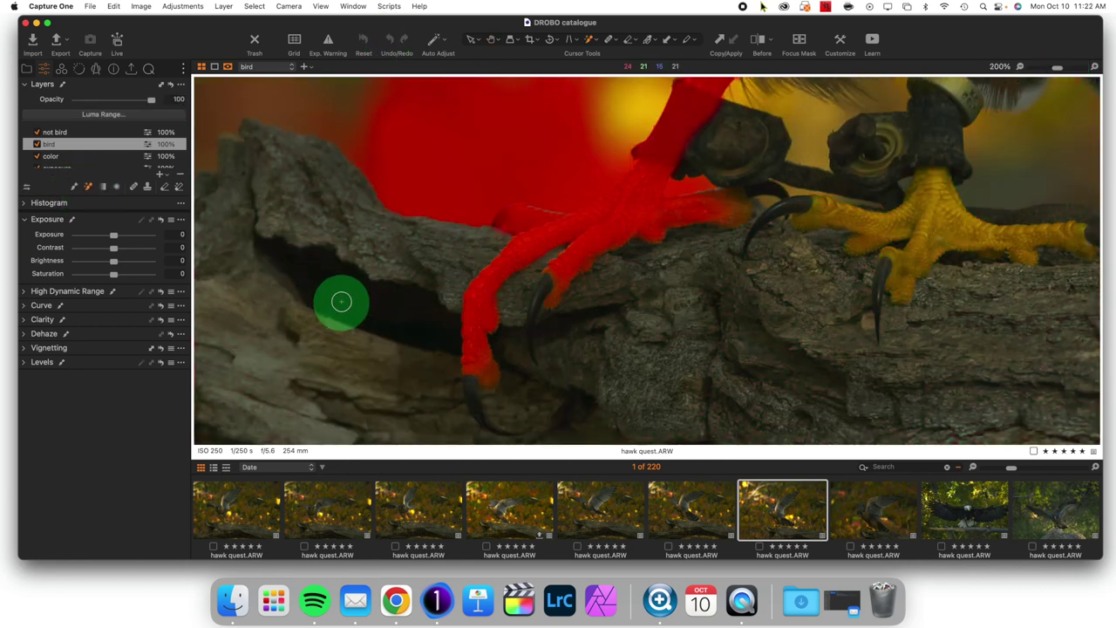
left_click(894, 205)
key("h")
left_click_drag(521, 101, 660, 293)
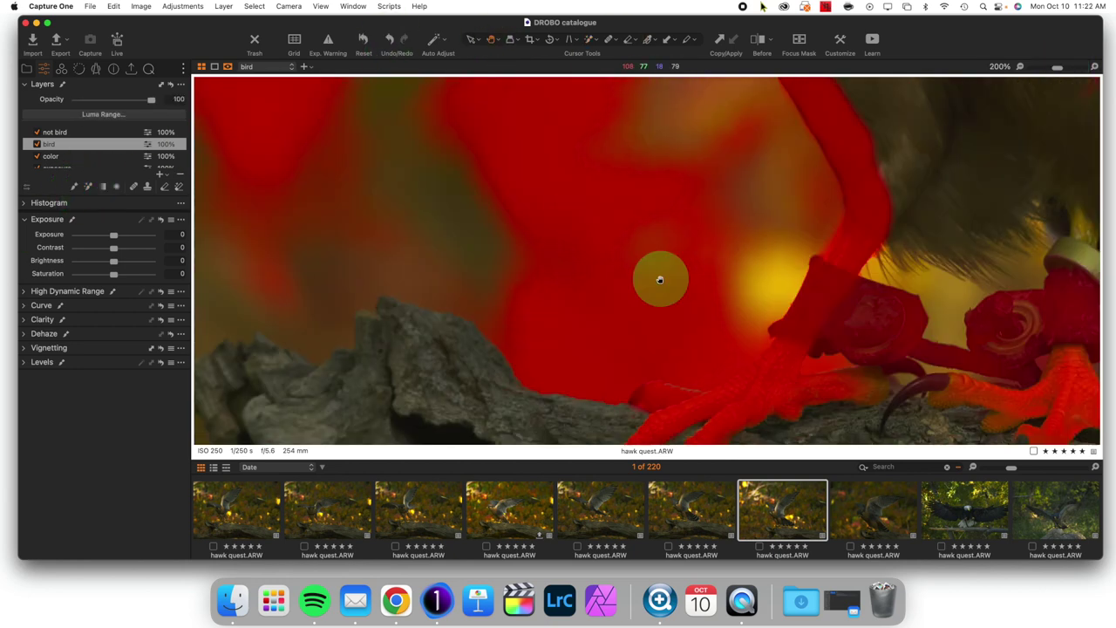
key("super+z")
key("super+0")
key("b")
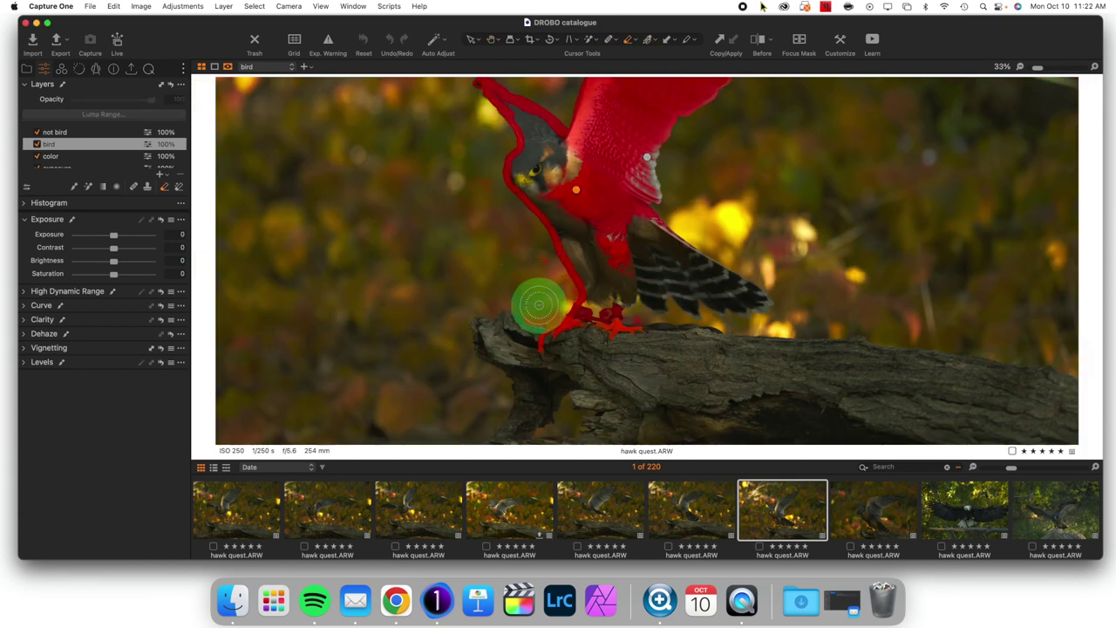
Paint the mask from the talons up the body and, with a smaller brush, along the wing's lower edge
scroll(546, 279, "up", 5)
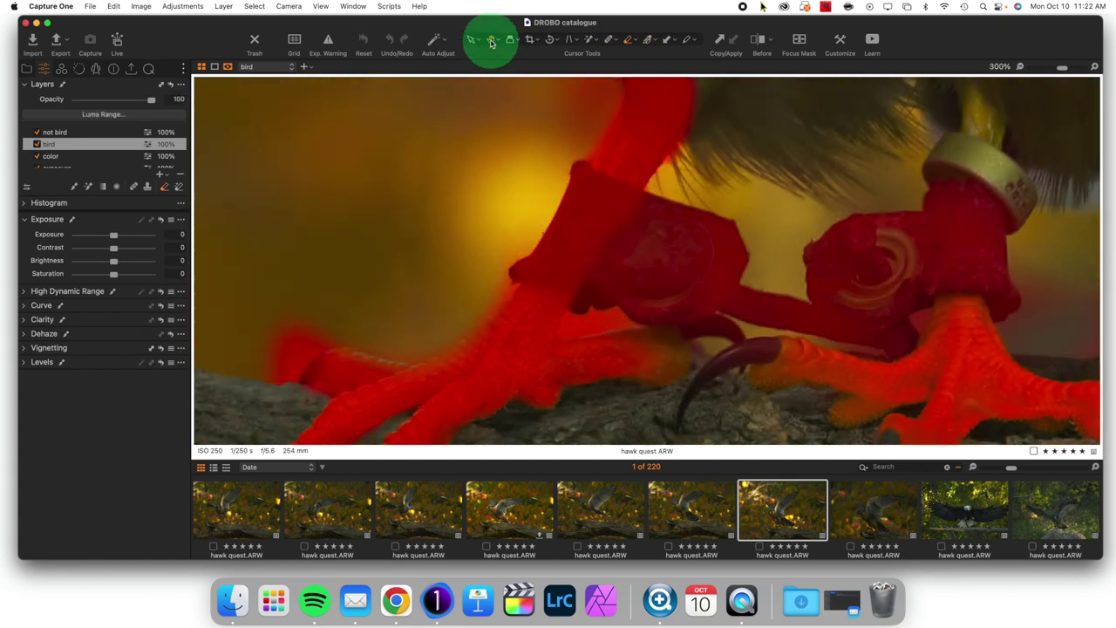
scroll(478, 165, "down", 5)
scroll(274, 130, "left", 3)
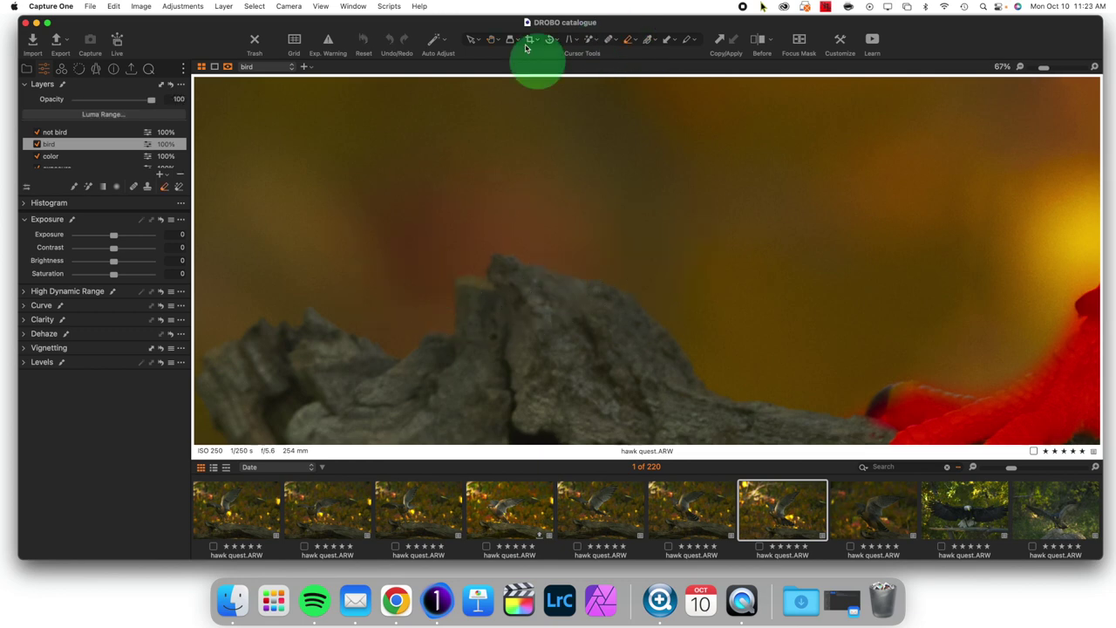
scroll(690, 256, "up", 5)
left_click(591, 40)
mouse_move(473, 248)
left_mouse_down()
mouse_move(619, 214)
mouse_move(721, 264)
mouse_move(836, 262)
mouse_move(916, 320)
mouse_move(895, 152)
mouse_move(973, 143)
mouse_move(1020, 264)
left_mouse_up()
scroll(997, 262, "right", 5)
right_click(685, 249)
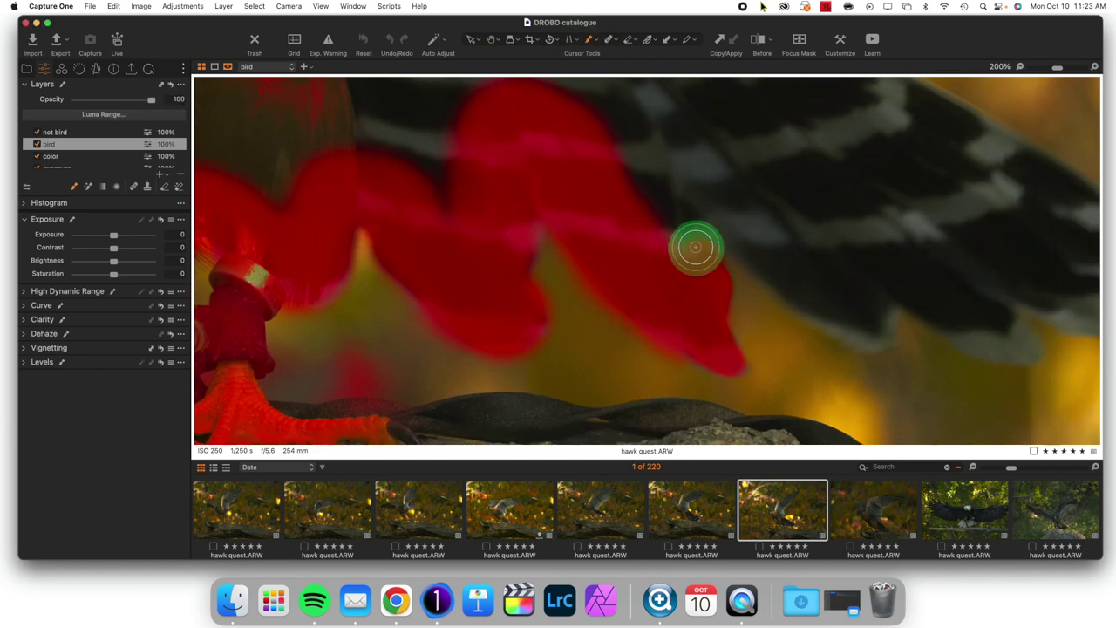
mouse_move(701, 232)
left_mouse_down()
mouse_move(869, 332)
mouse_move(1004, 346)
mouse_move(992, 309)
left_mouse_up()
scroll(827, 207, "right", 5)
Move the view across the wing feathers to review the mask edges
left_click(589, 40)
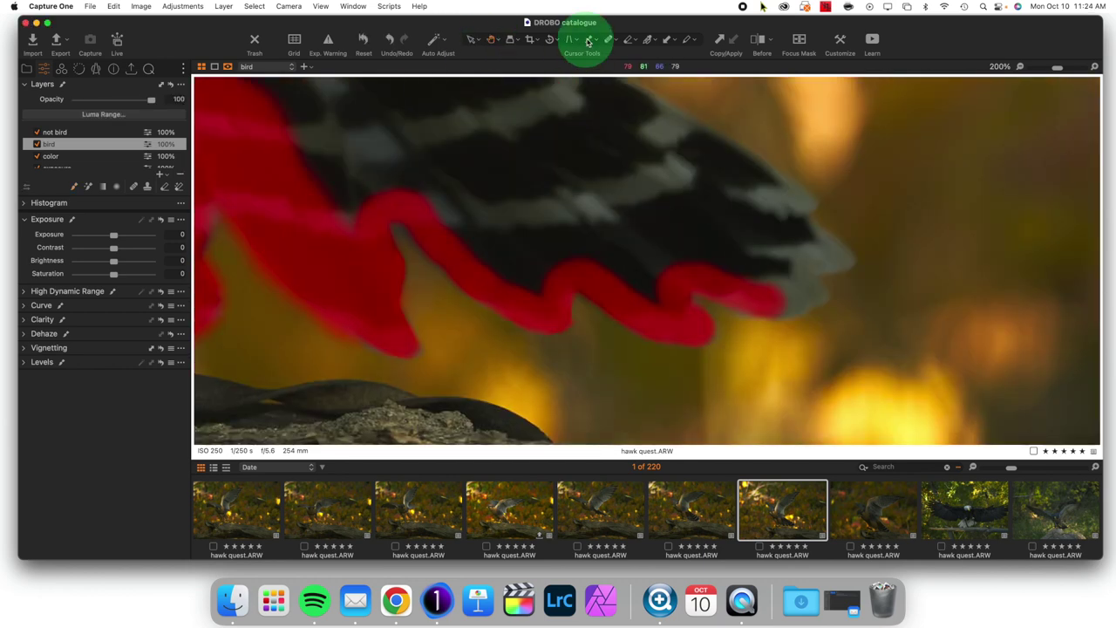
mouse_move(672, 117)
left_mouse_down()
mouse_move(712, 234)
mouse_move(878, 321)
mouse_move(927, 287)
mouse_move(721, 162)
left_mouse_up()
scroll(804, 223, "left", 5)
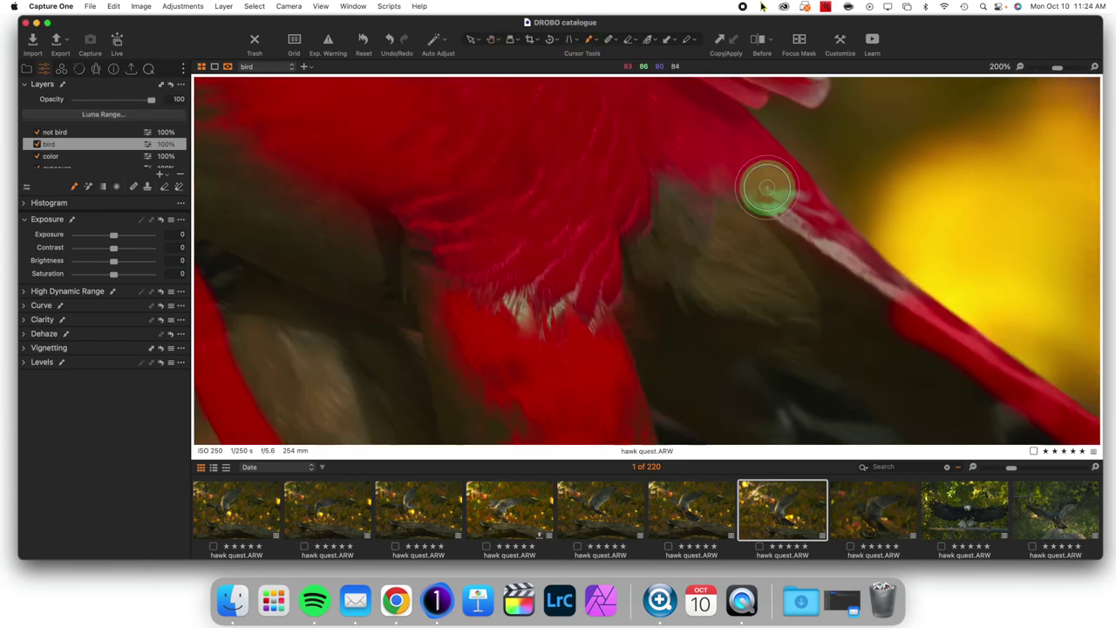
scroll(804, 223, "down", 5)
scroll(642, 232, "up", 5)
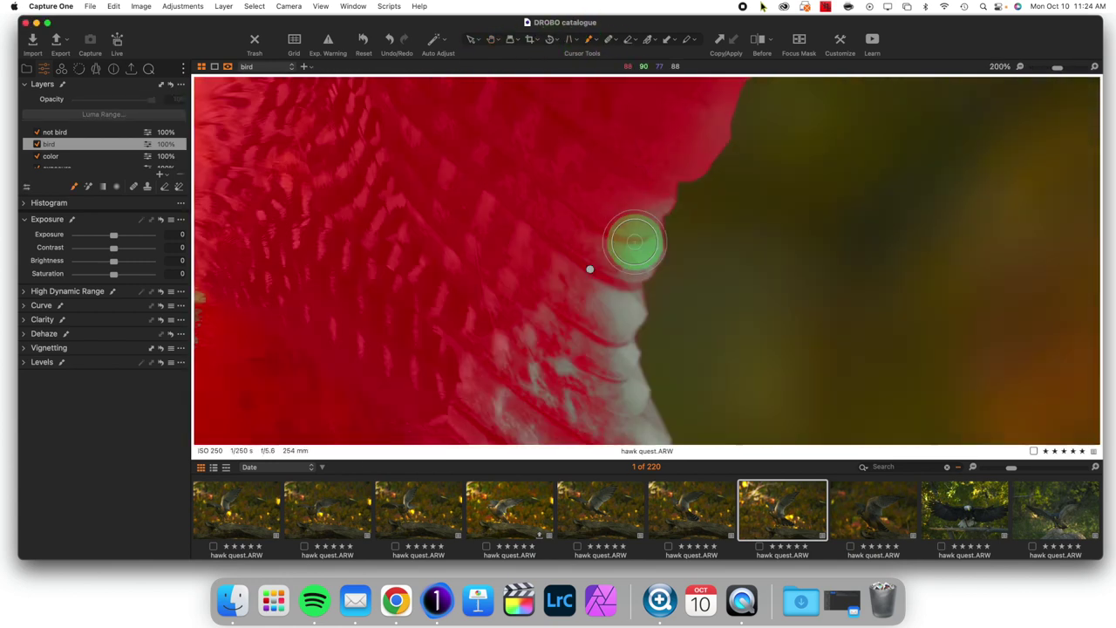
scroll(598, 235, "down", 5)
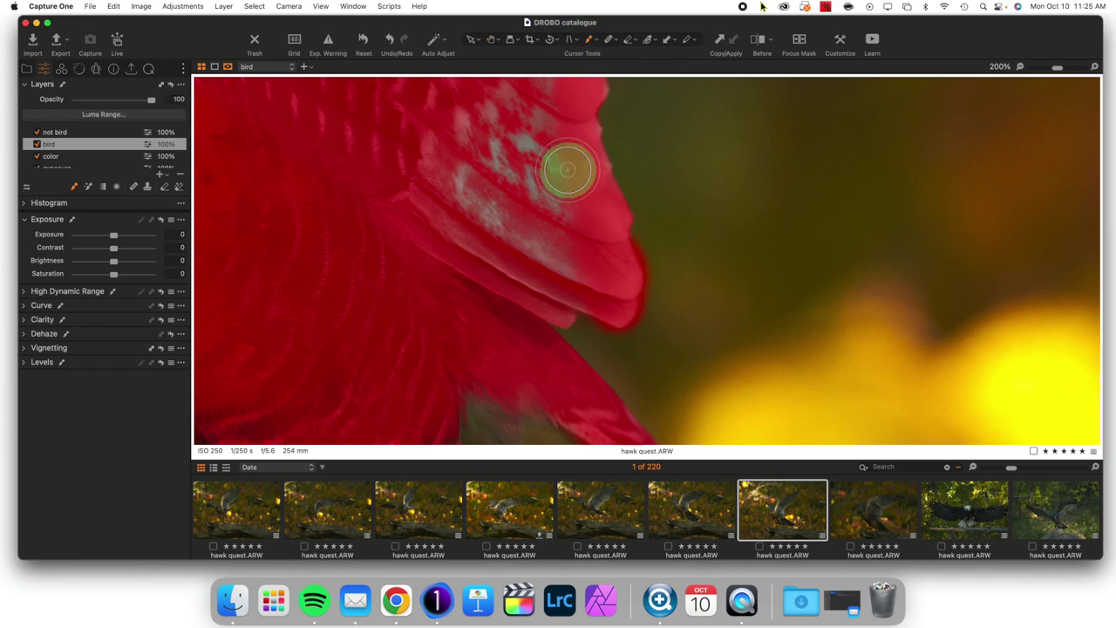
scroll(567, 169, "down", 5)
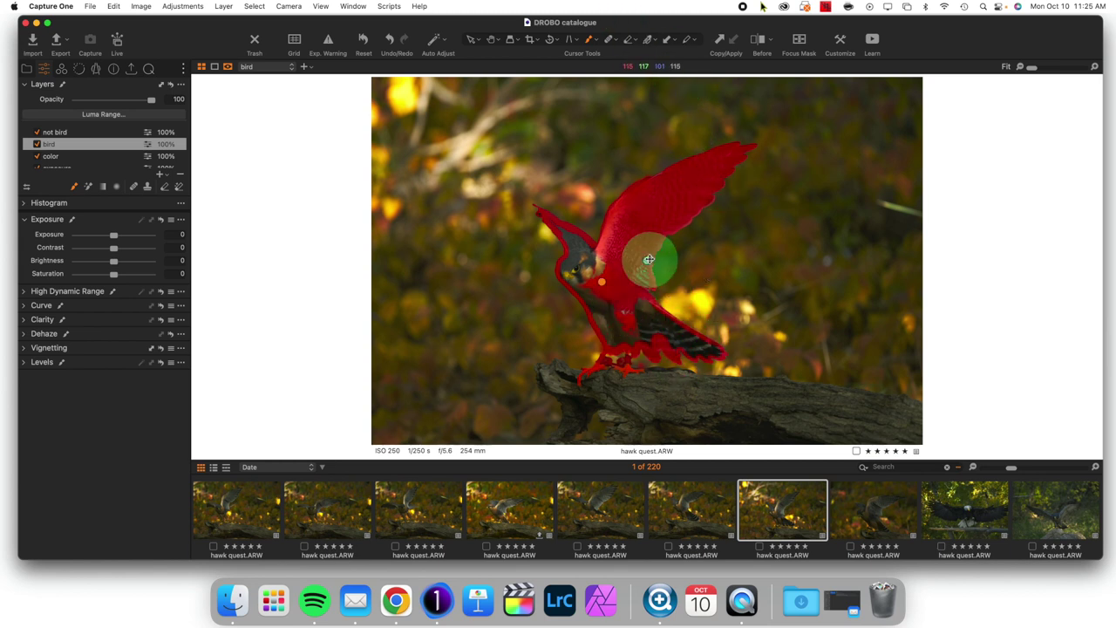
Select the bird layer and zoom in on the falcon's feet
left_click(70, 149)
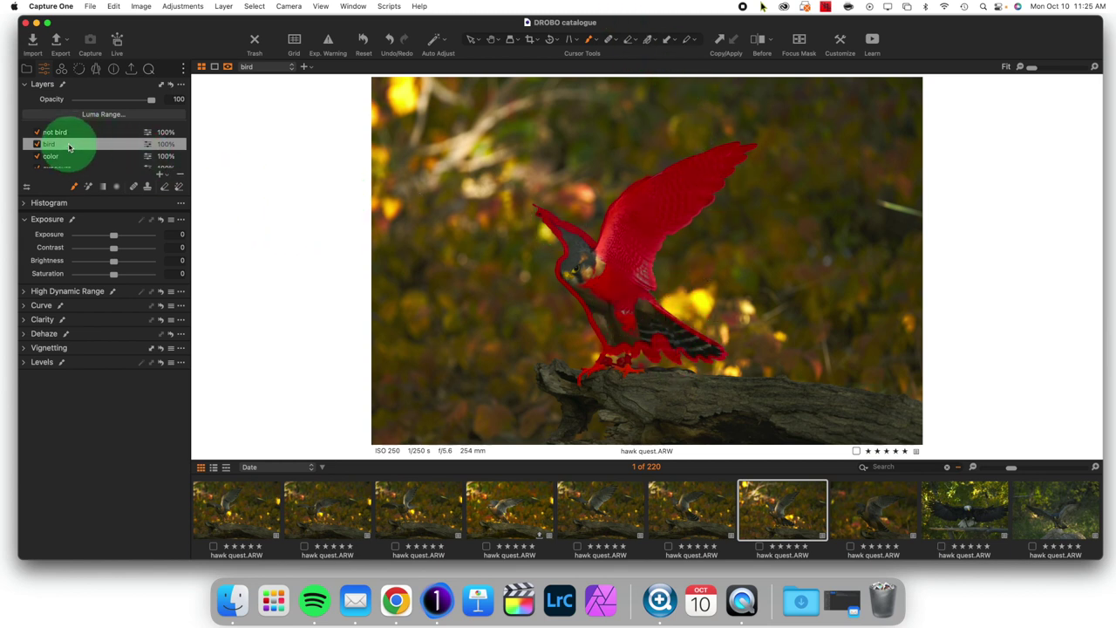
right_click(73, 150)
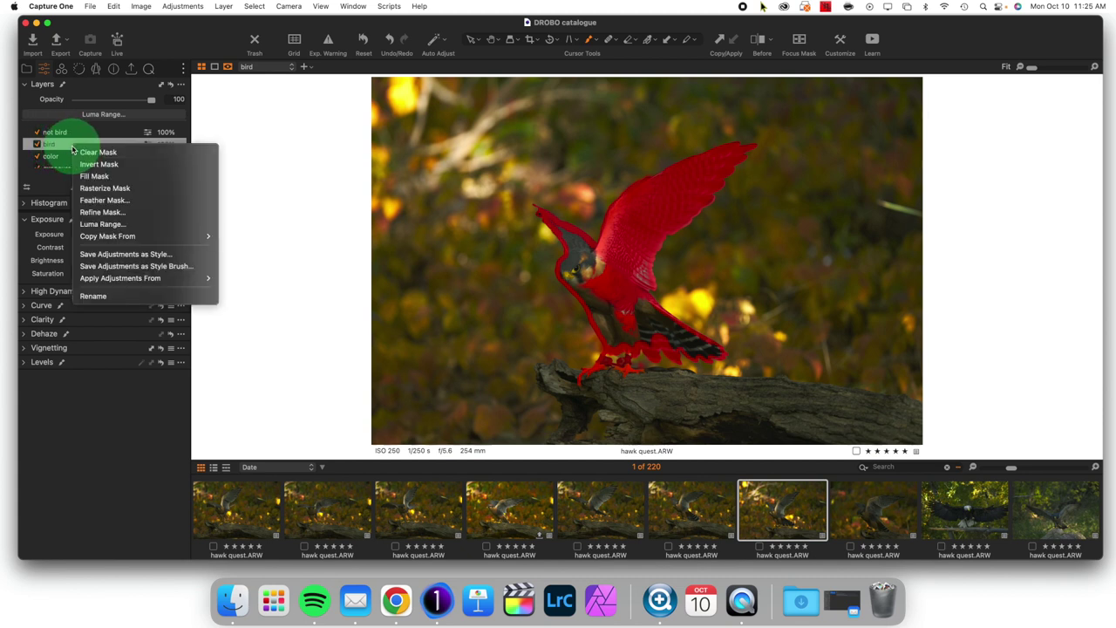
left_click(100, 184)
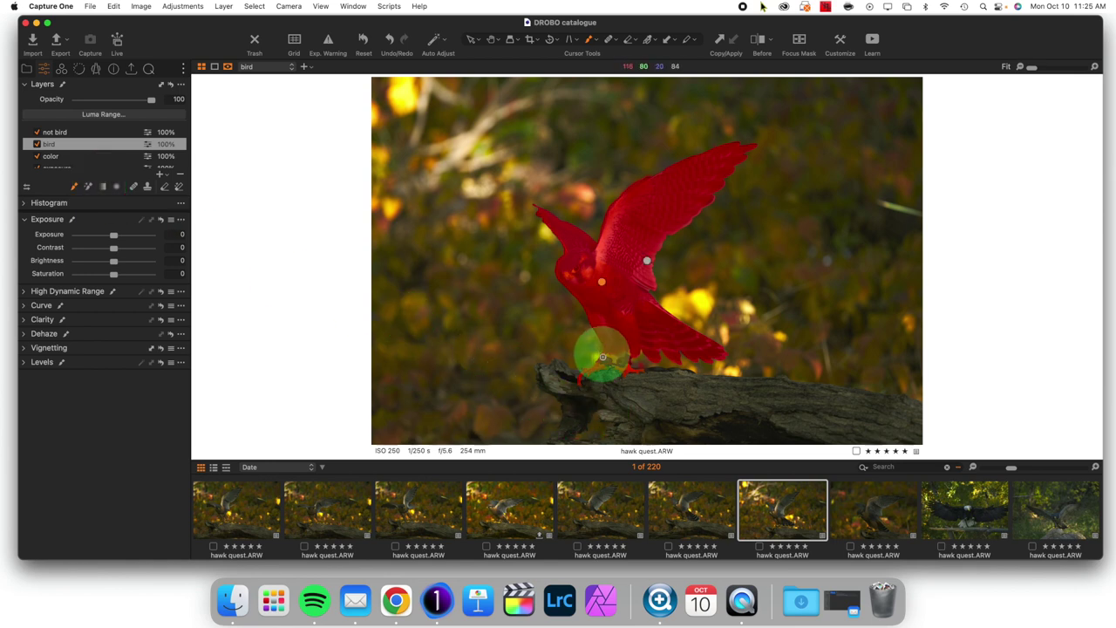
scroll(606, 360, "up", 3)
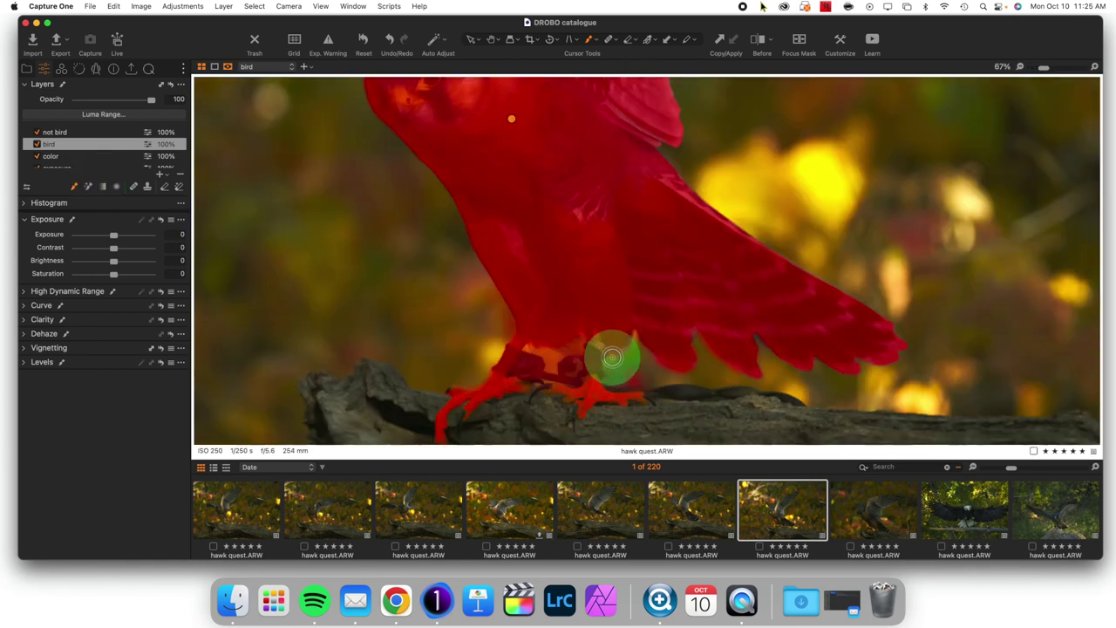
scroll(611, 357, "up", 2)
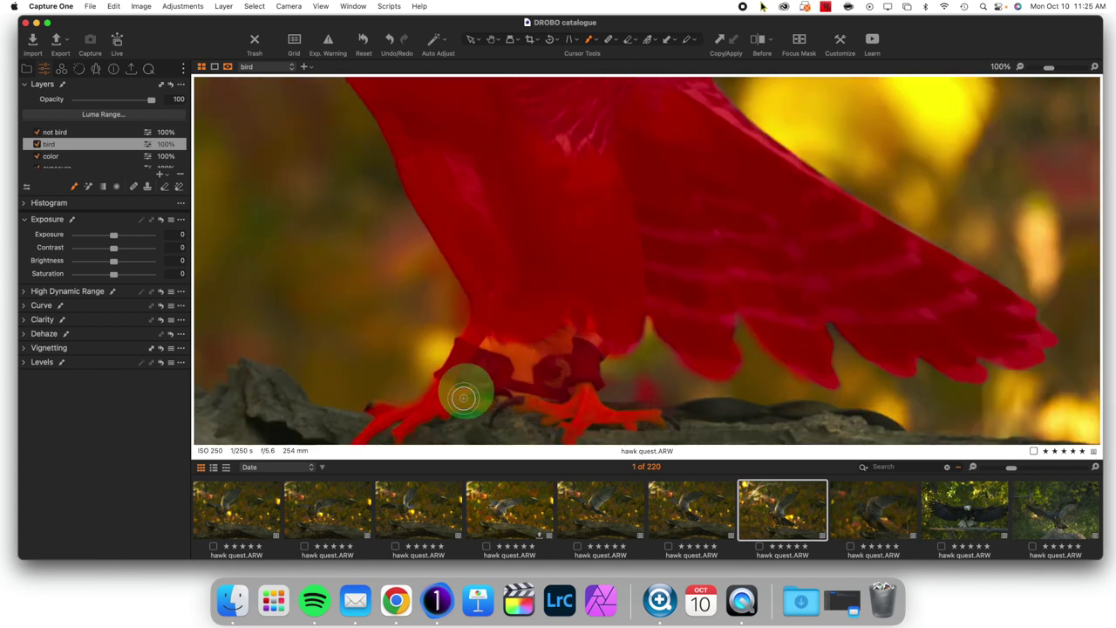
scroll(514, 361, "up", 5)
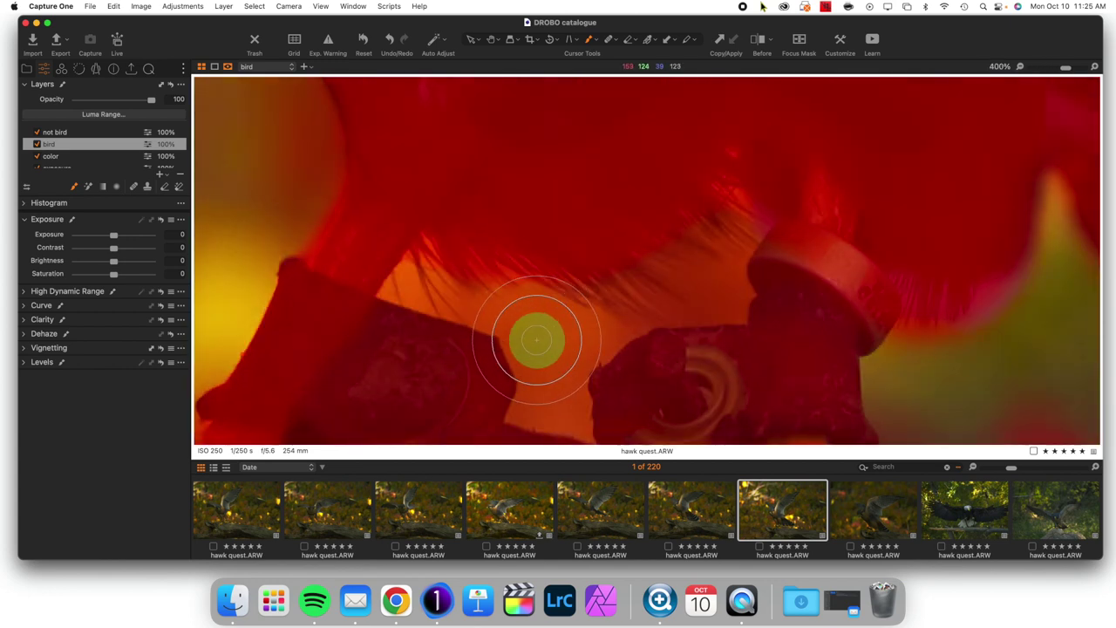
Use the Magic Eraser to clear the mask from the background between the feet, then fit the photo
left_click(627, 41)
right_click(561, 391)
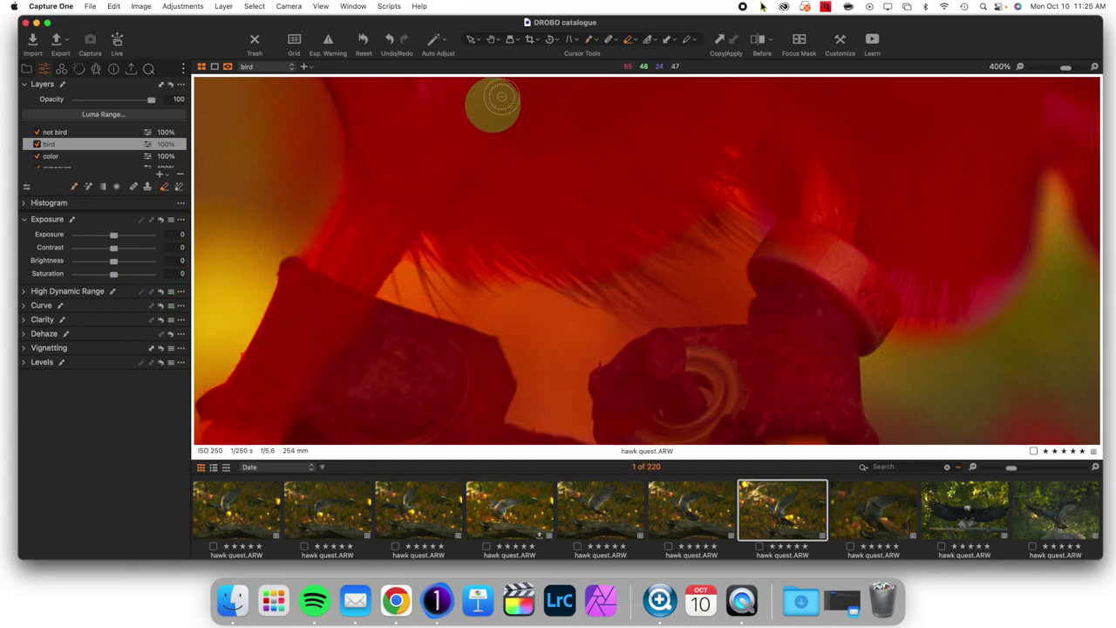
left_click(633, 40)
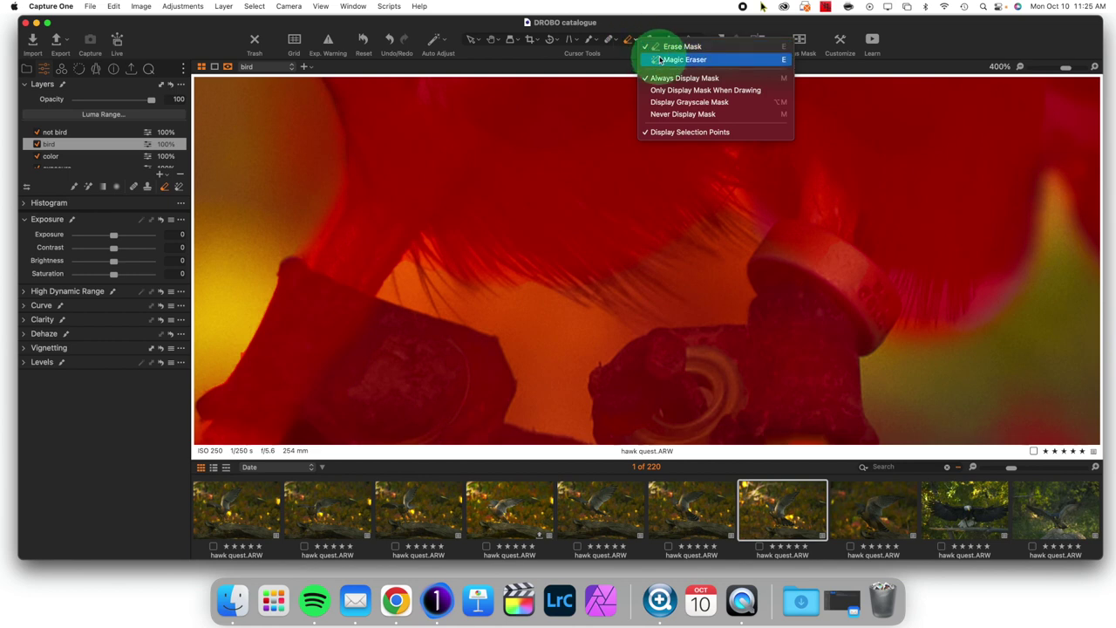
left_click(660, 59)
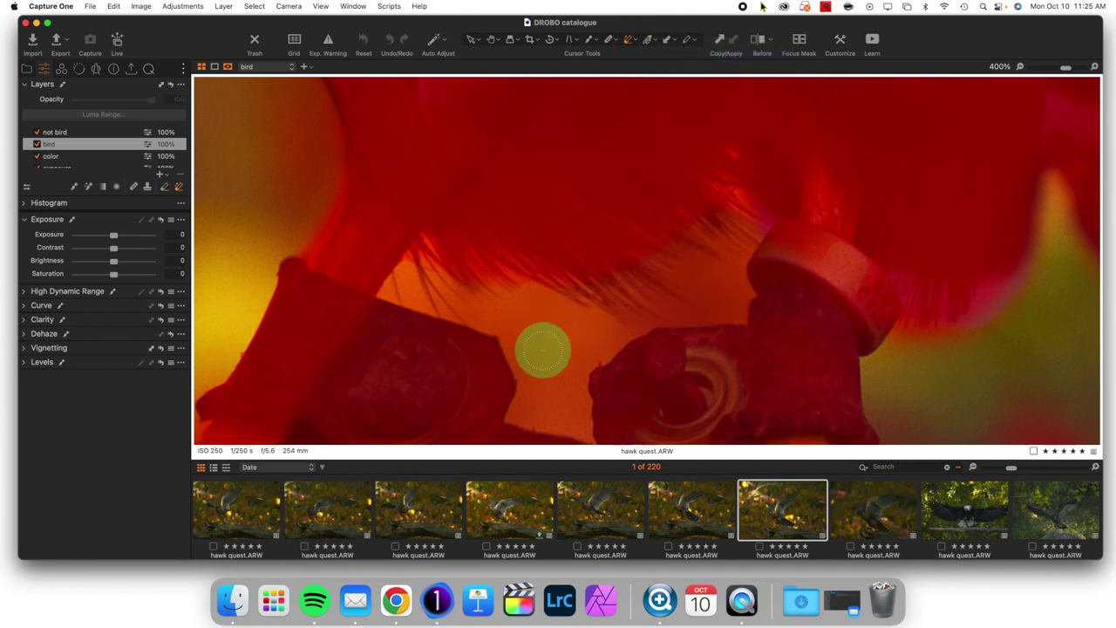
left_click(542, 350)
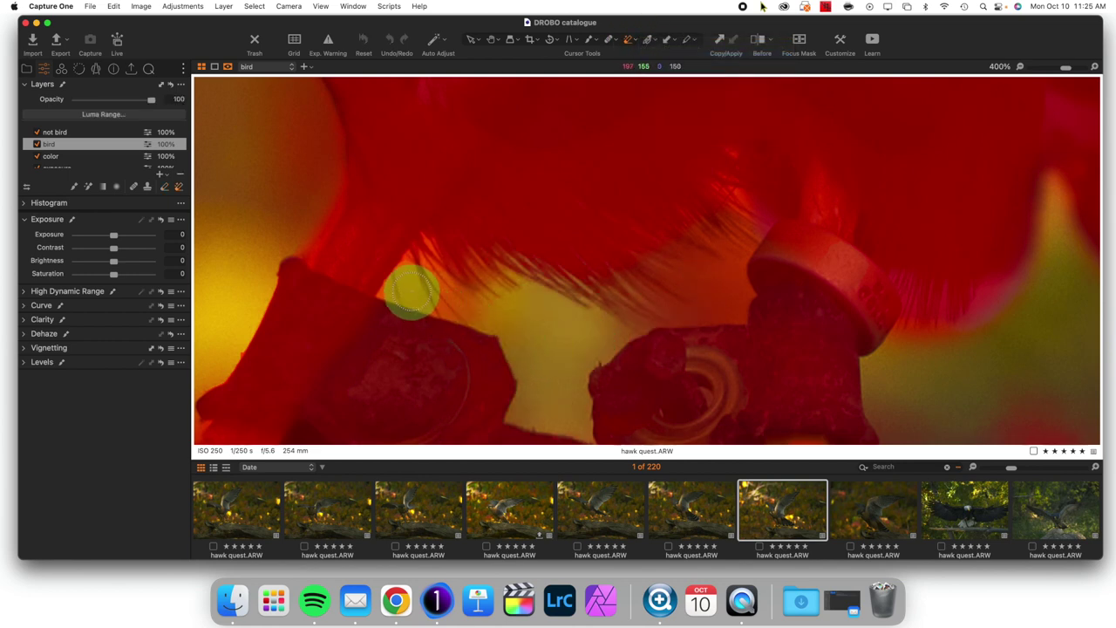
left_click(412, 292)
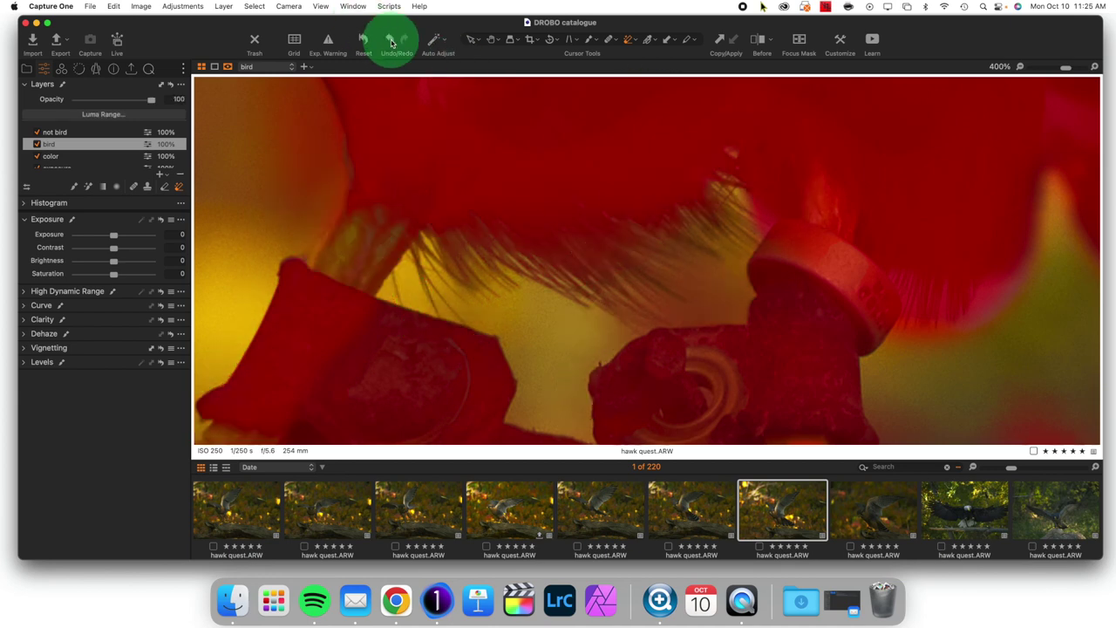
left_click(391, 41)
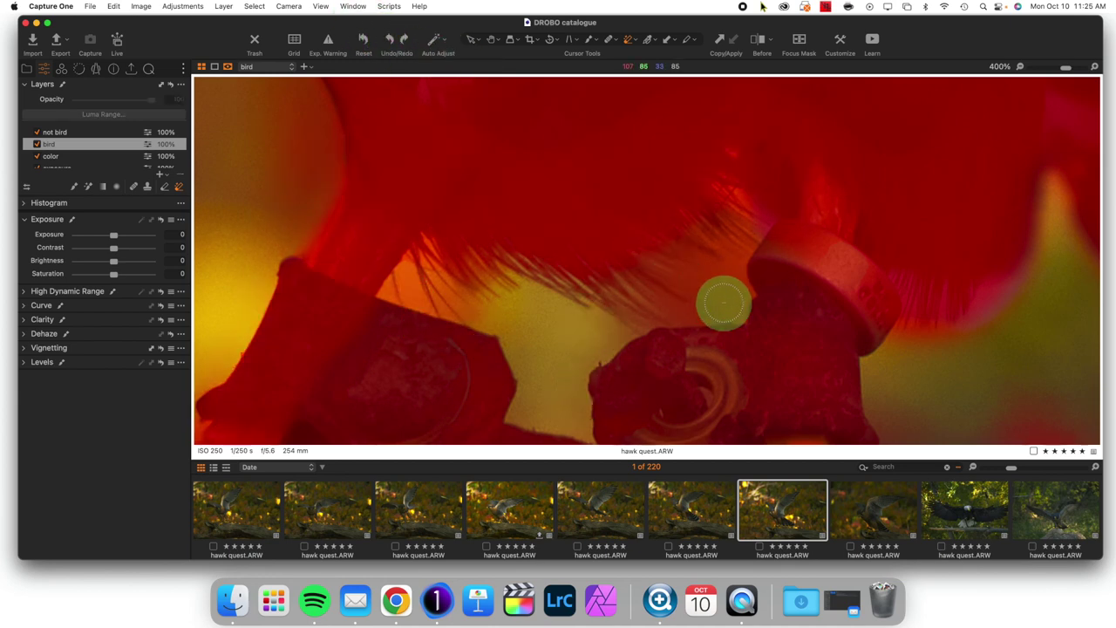
left_click(262, 274)
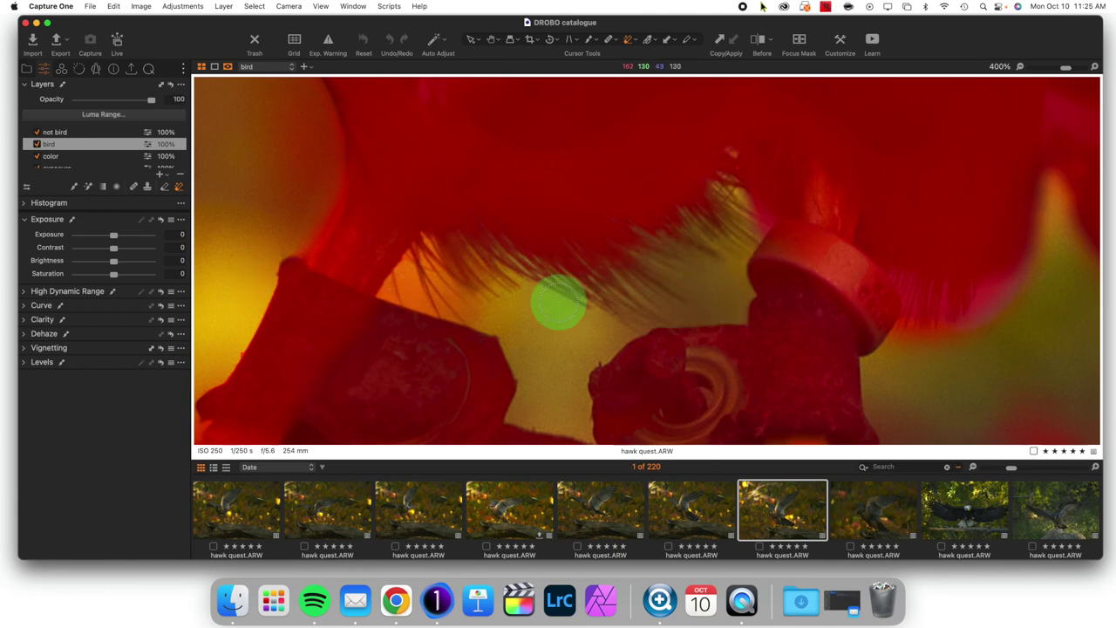
key("super+0")
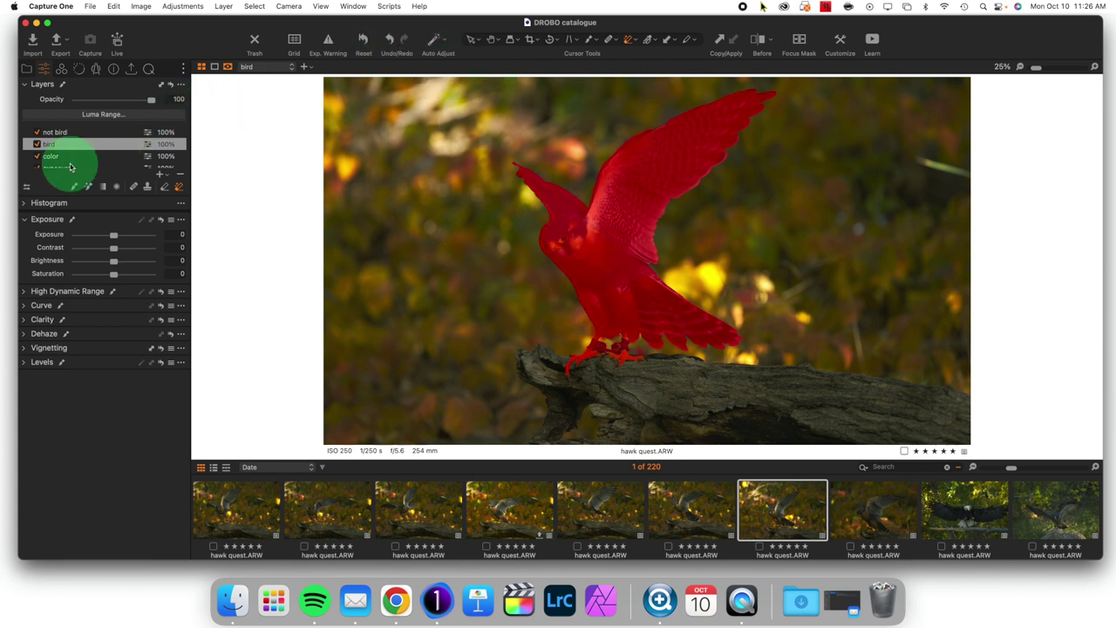
Copy the bird mask onto the 'not bird' layer and invert it
left_click(76, 135)
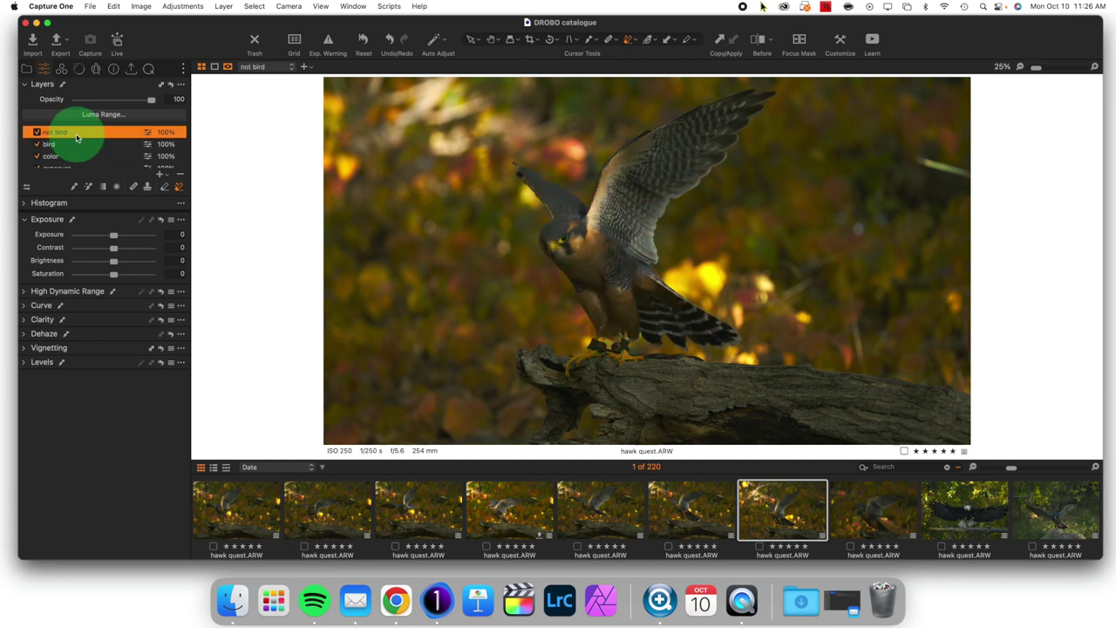
right_click(76, 137)
mouse_move(114, 229)
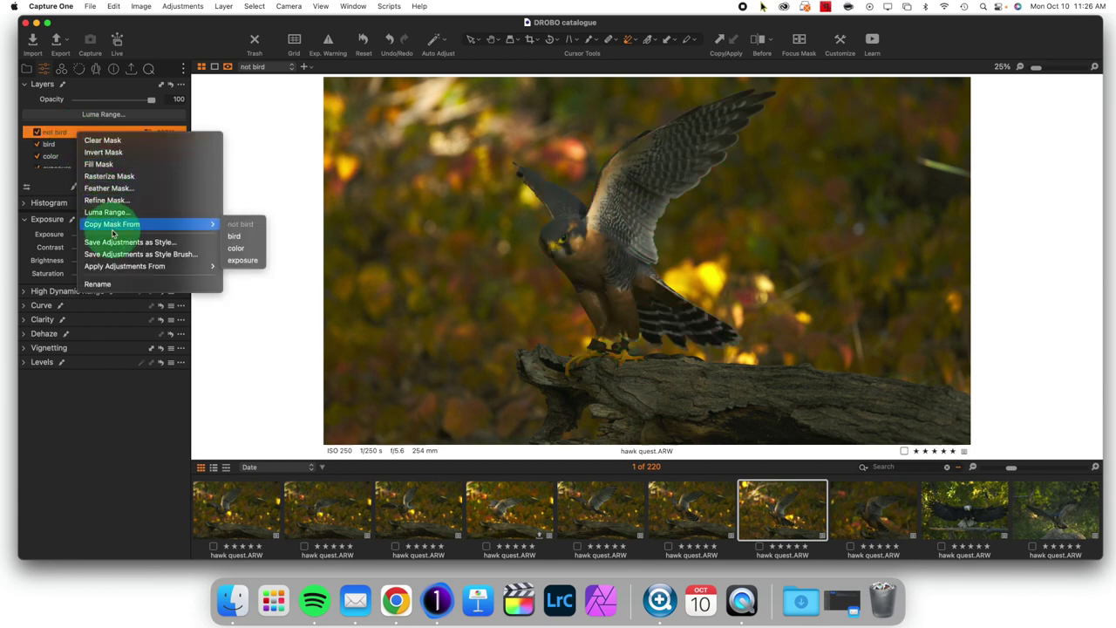
left_click(240, 237)
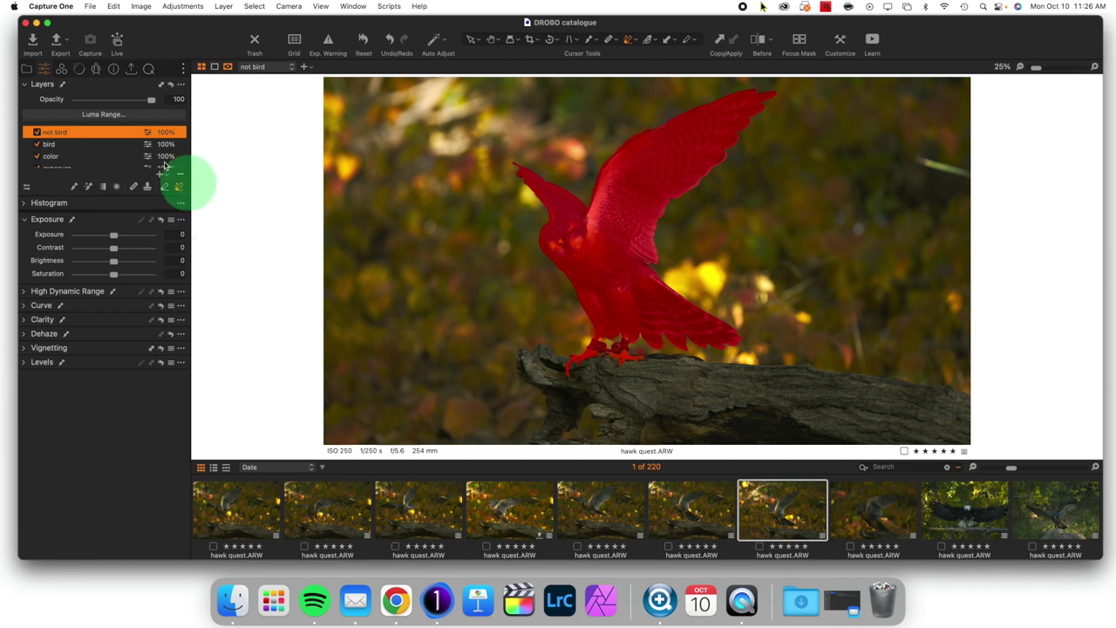
right_click(123, 137)
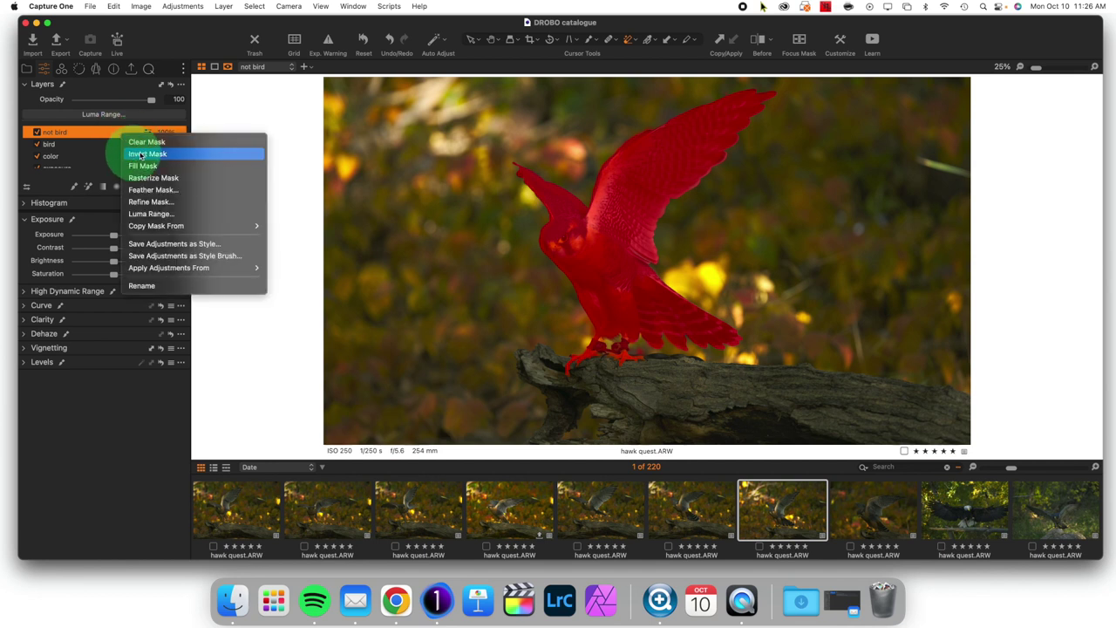
left_click(172, 154)
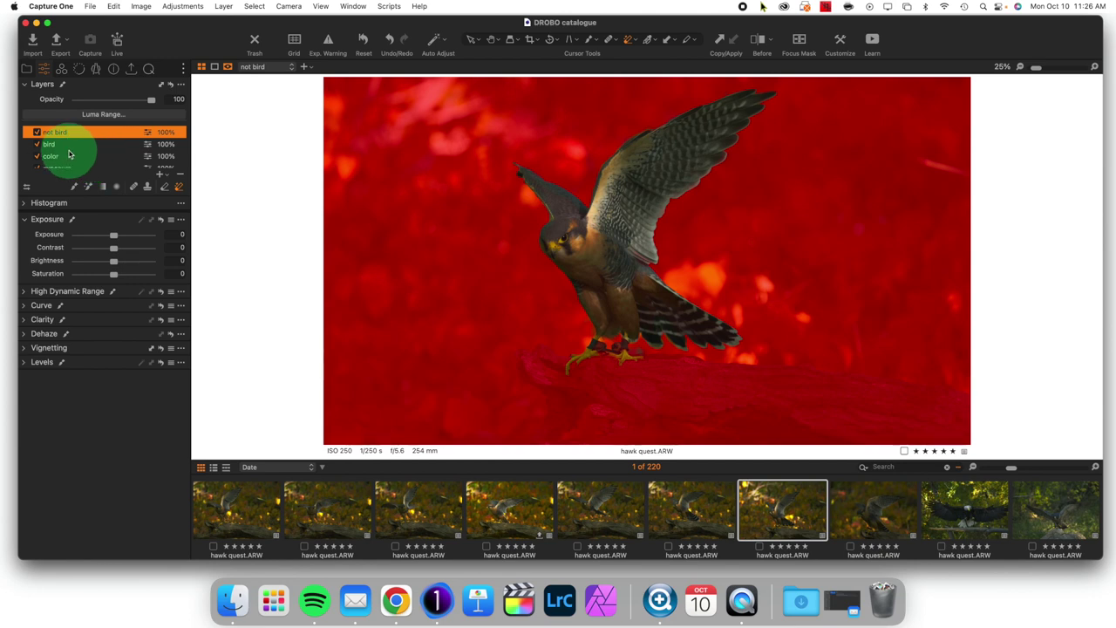
Hide the mask overlay and set the bird layer's Exposure to 0.75 and Shadow to 12
key("m")
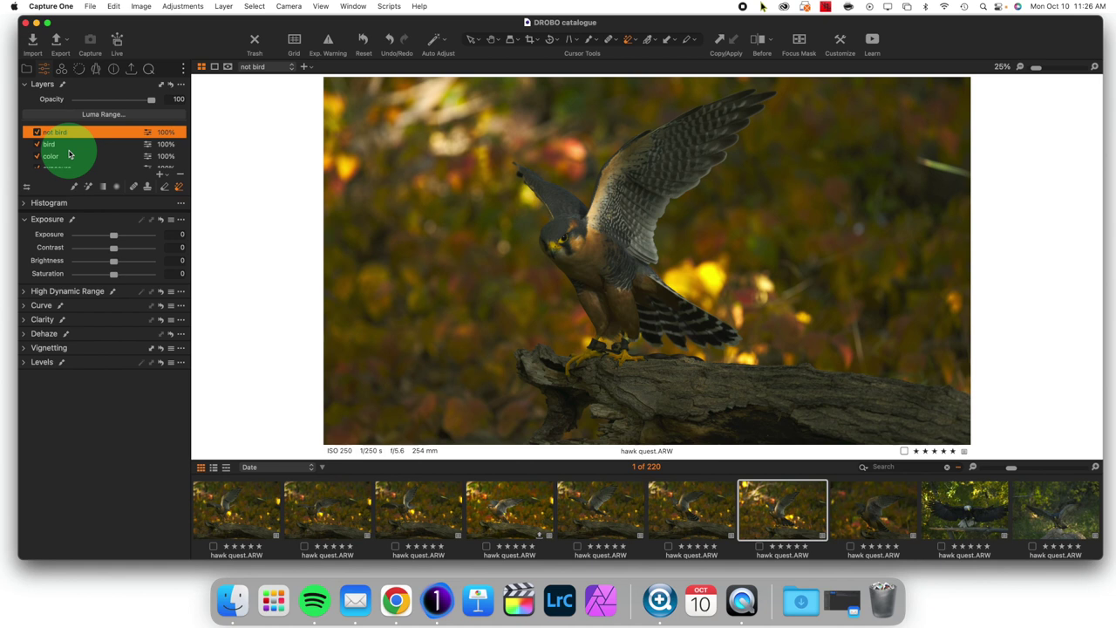
left_click(68, 147)
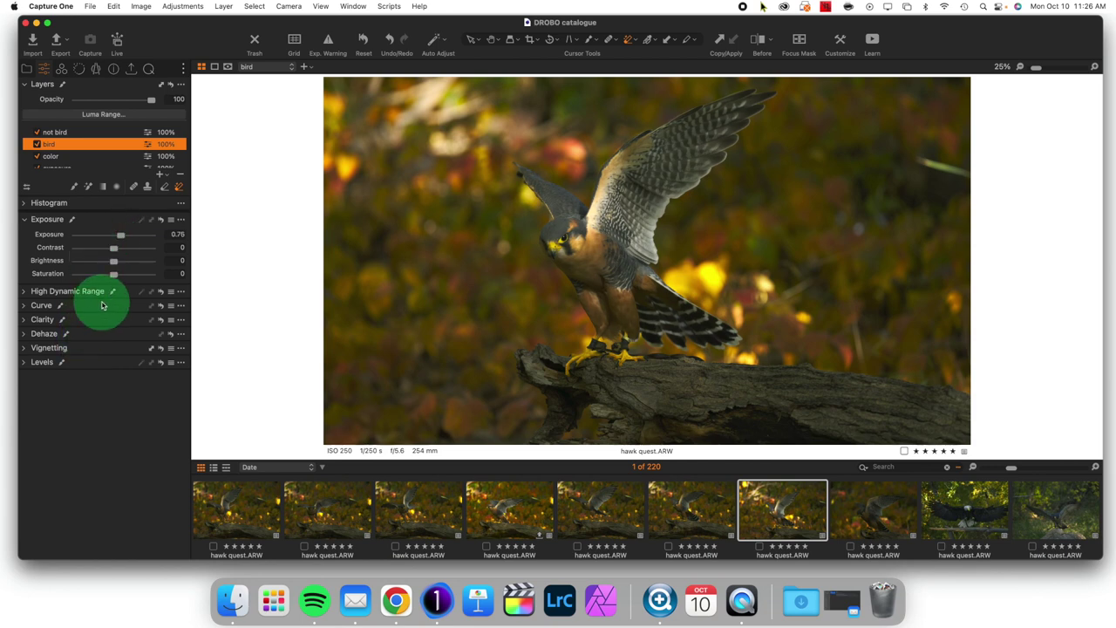
left_click(24, 291)
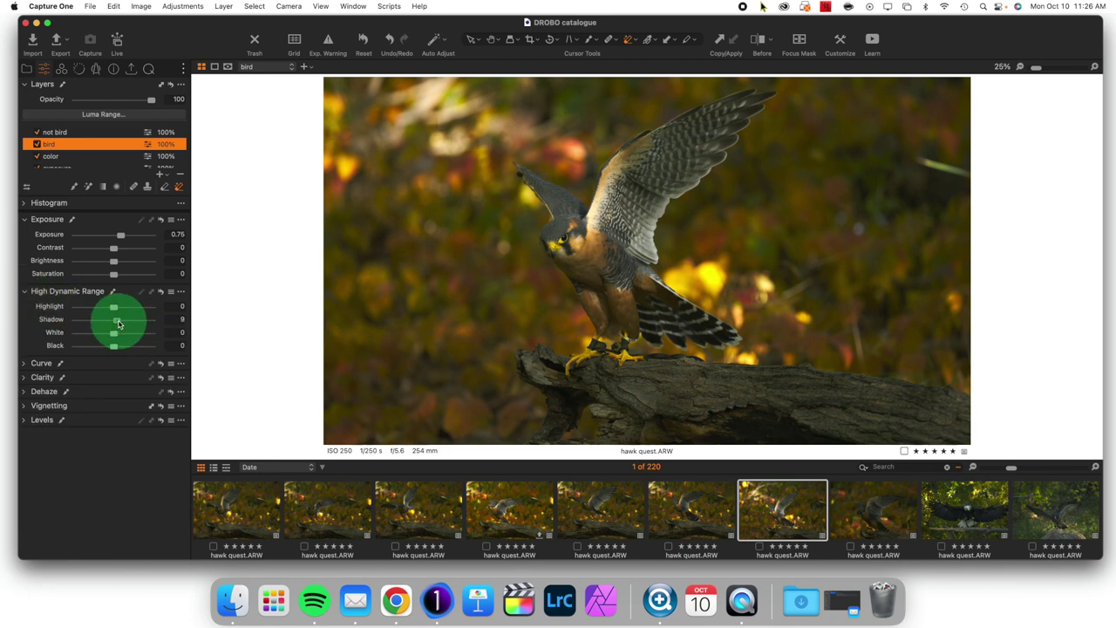
left_click_drag(119, 324, 121, 325)
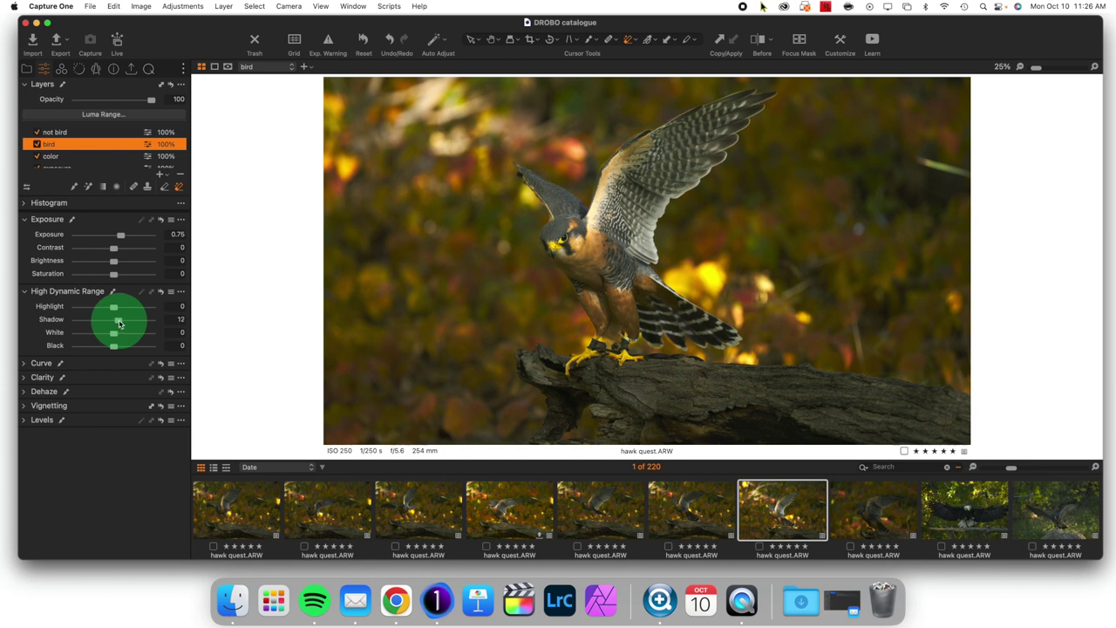
scroll(129, 153, "down", 1)
Set the exposure layer's High Dynamic Range Black to -12 and collapse the tool
left_click(112, 155)
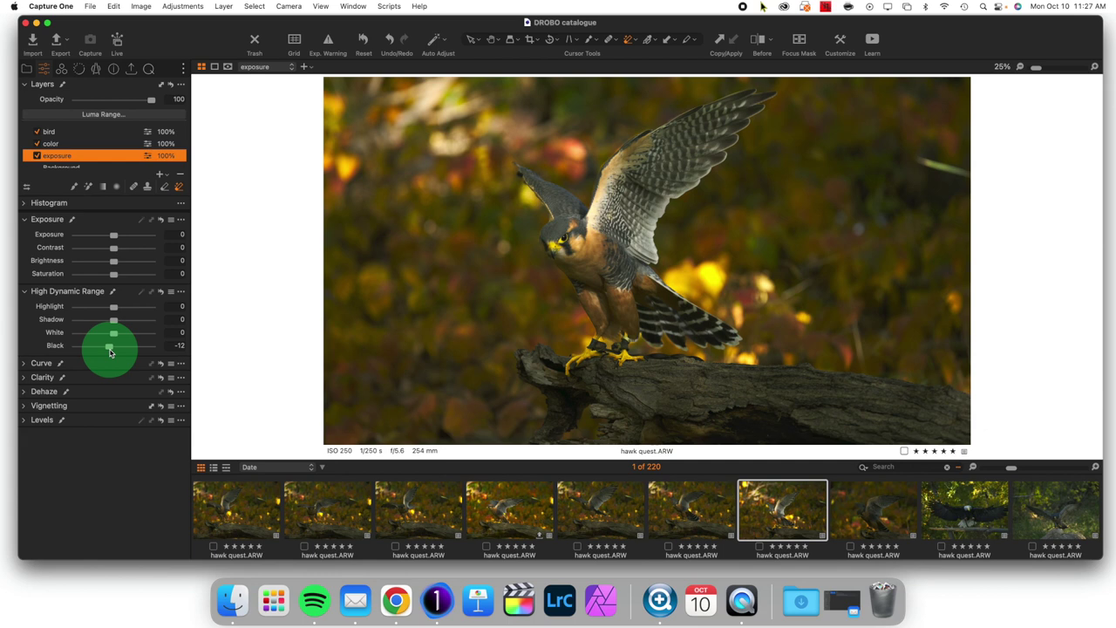
left_click(24, 291)
Select the 'not bird' layer and lower its Exposure to -0.23
left_click(24, 219)
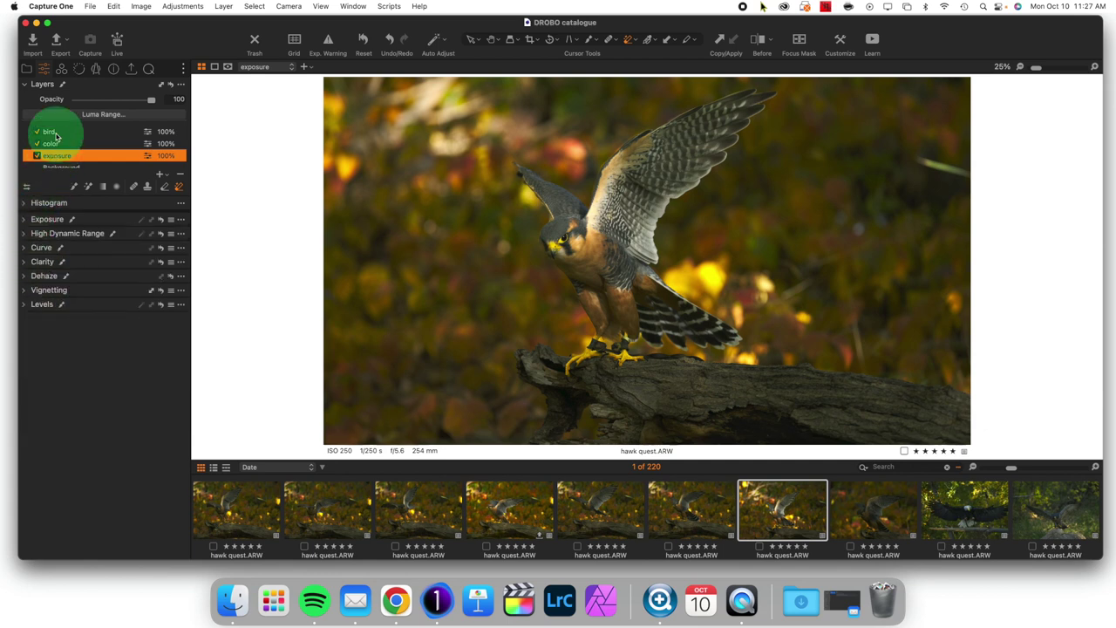
right_click(61, 134)
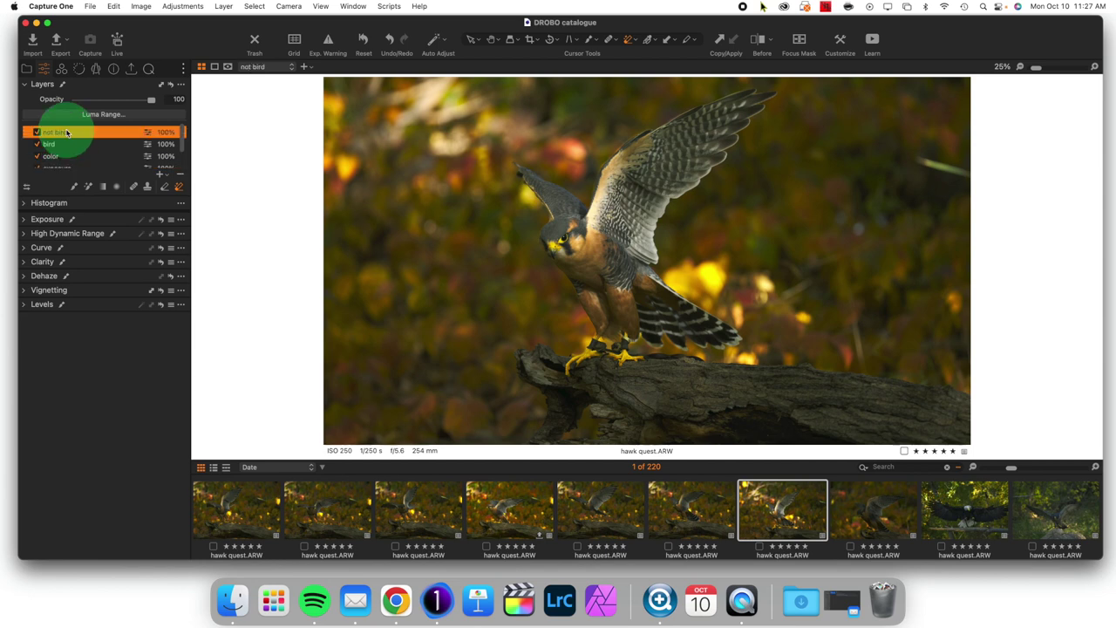
left_click(25, 219)
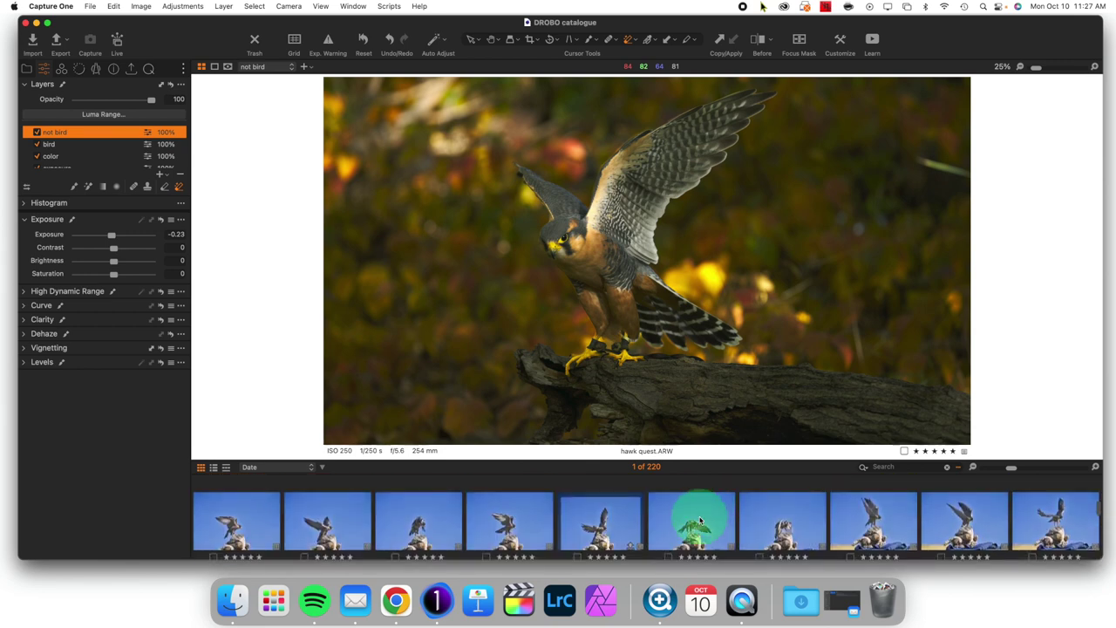
left_click(701, 520)
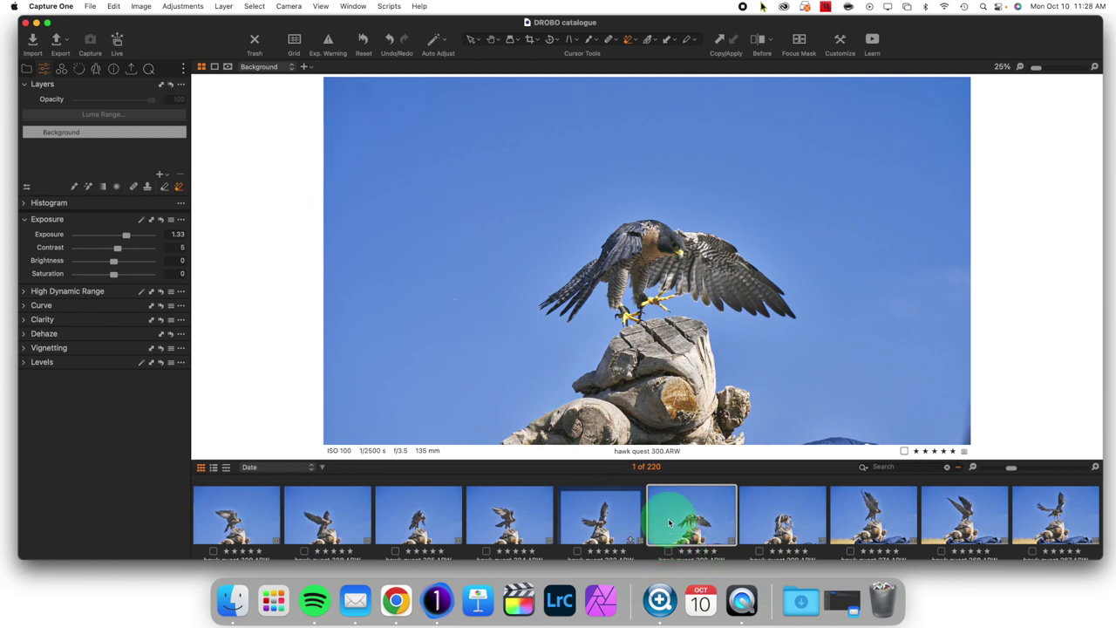
scroll(670, 527, "down", 2)
scroll(670, 526, "down", 5)
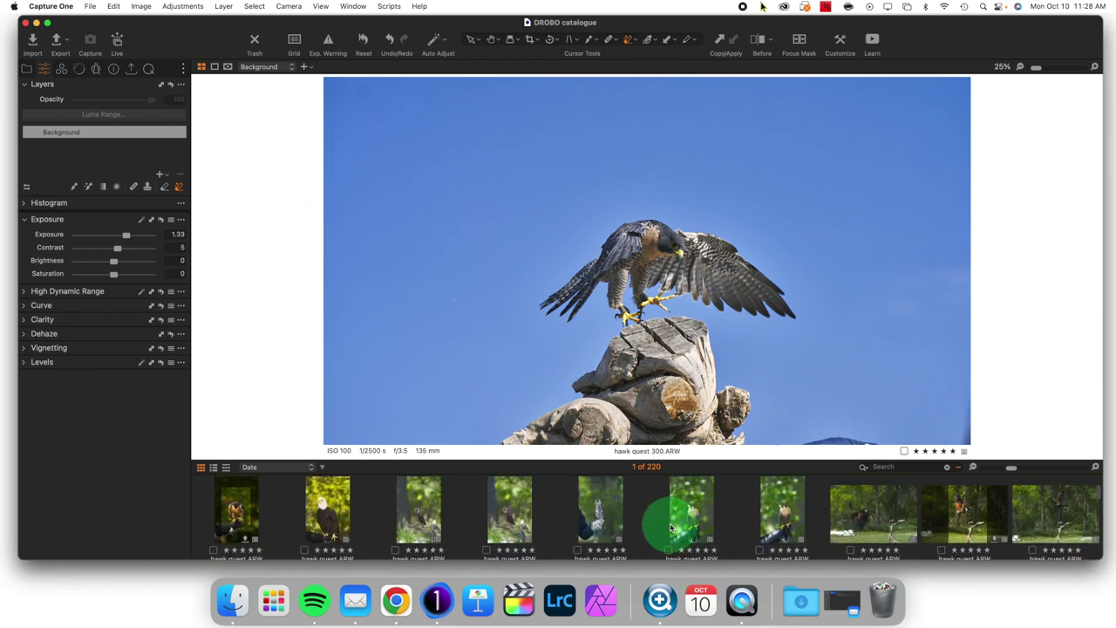
scroll(671, 527, "down", 6)
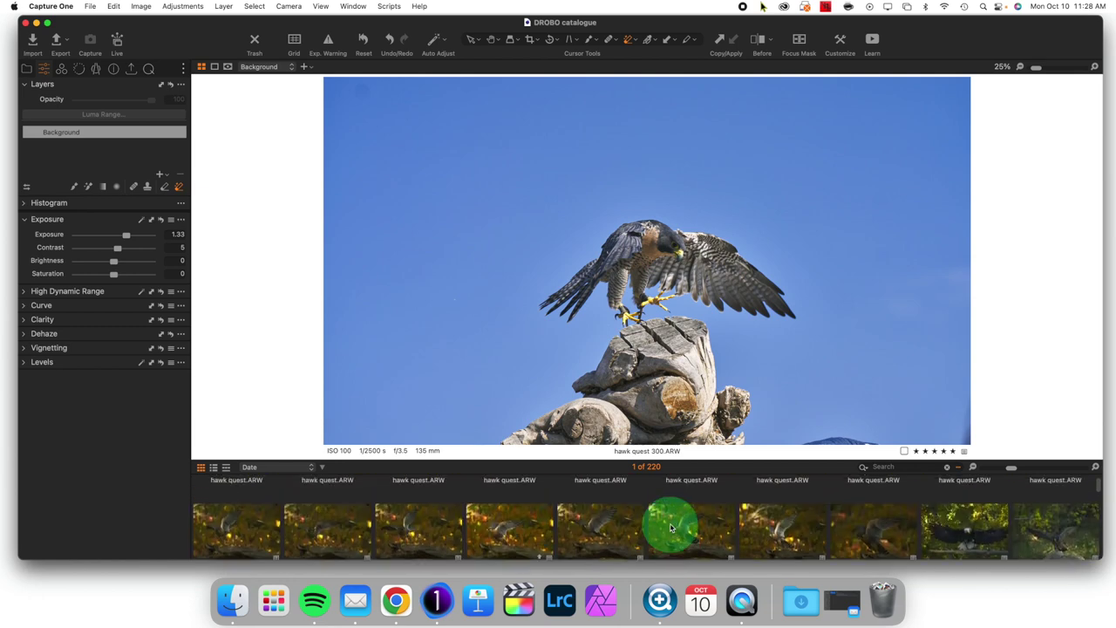
scroll(671, 527, "down", 4)
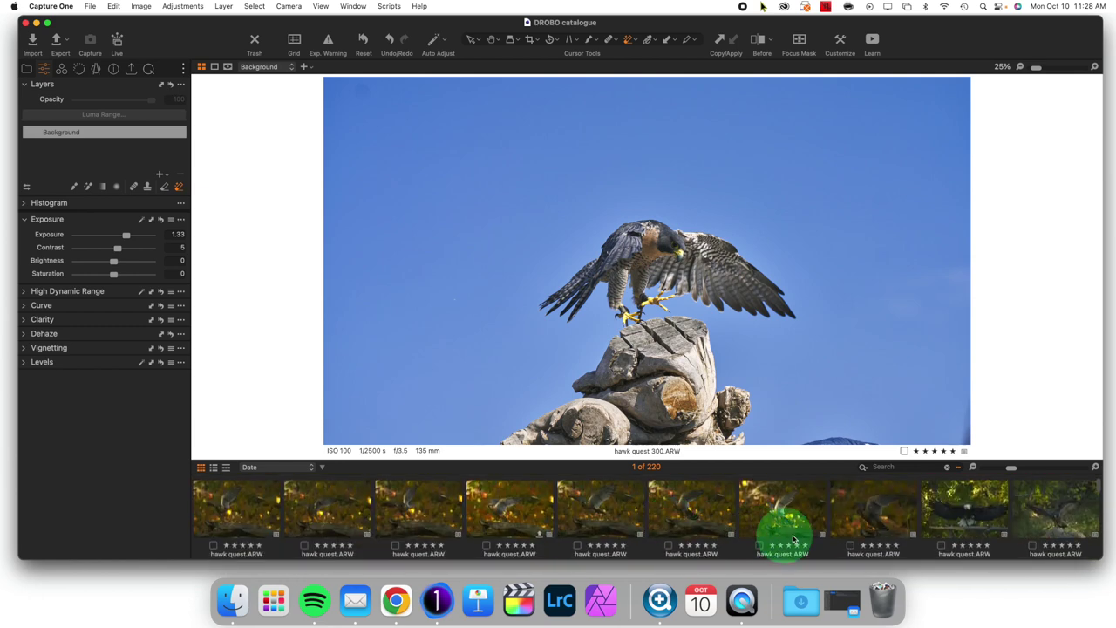
left_click(787, 518)
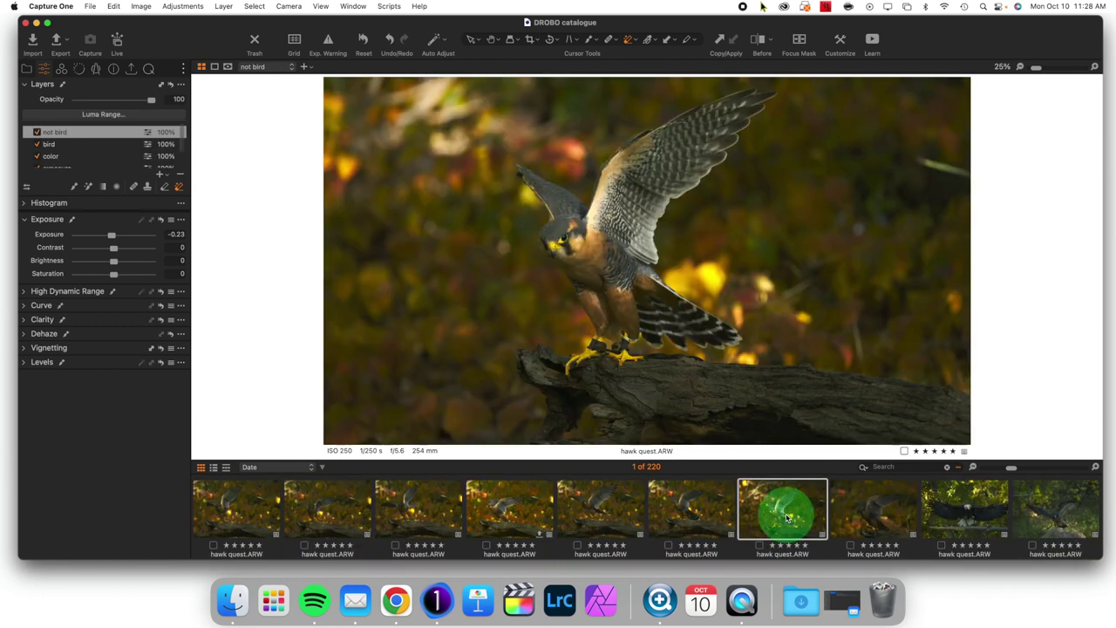
Create 'Adjustment Layer 1' as a new empty adjustment layer and choose Rename on it
left_click(168, 177)
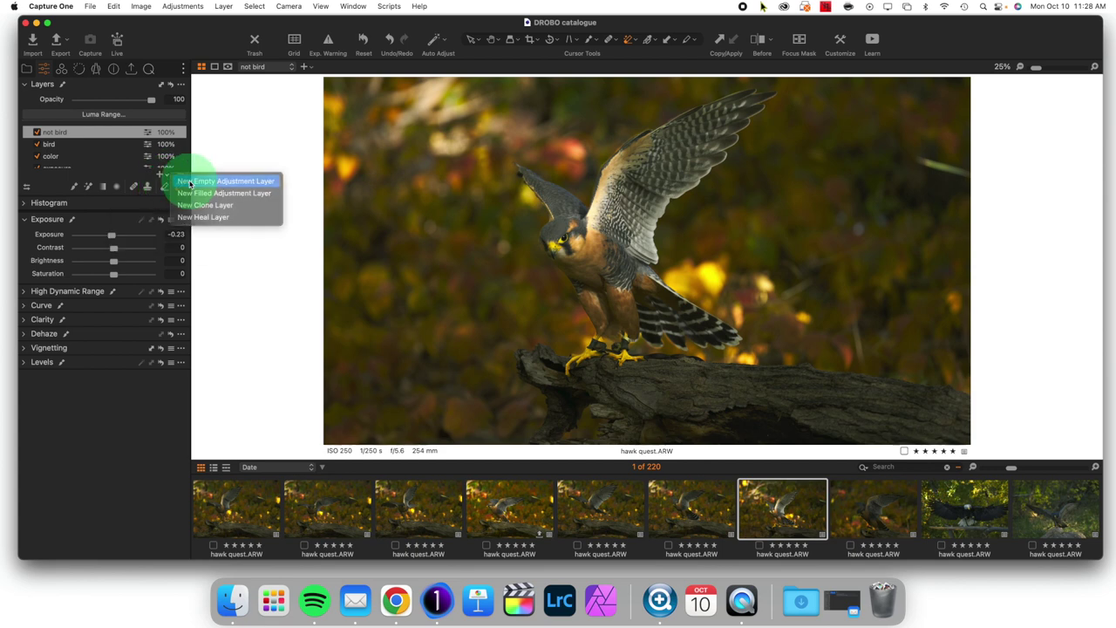
left_click(189, 183)
right_click(103, 135)
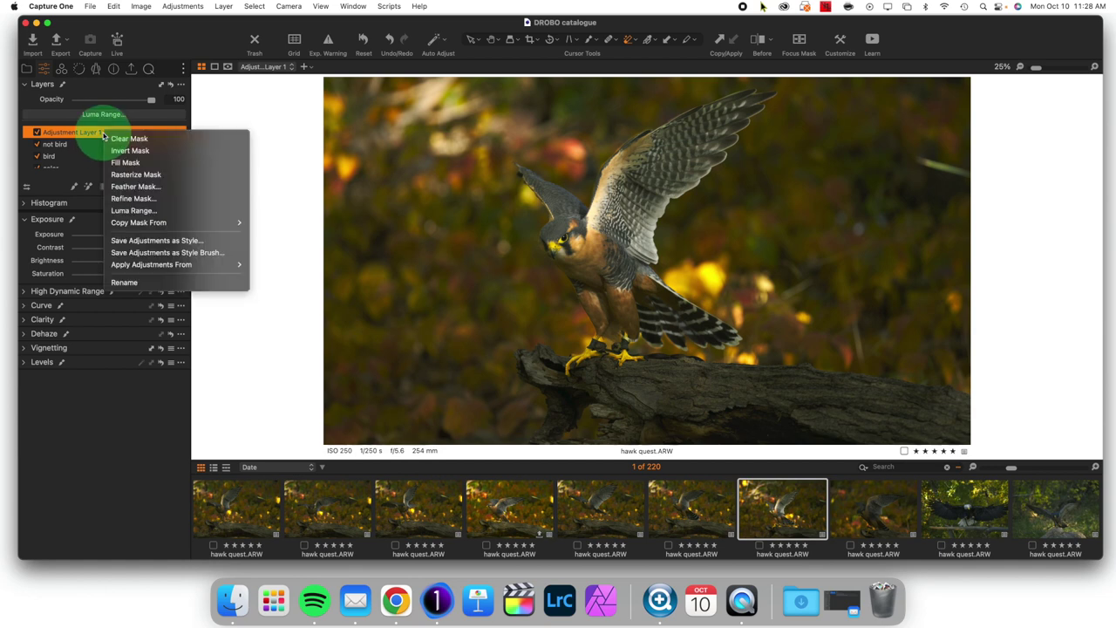
Name the new adjustment layer 'sunlight'
left_click(172, 286)
type("d")
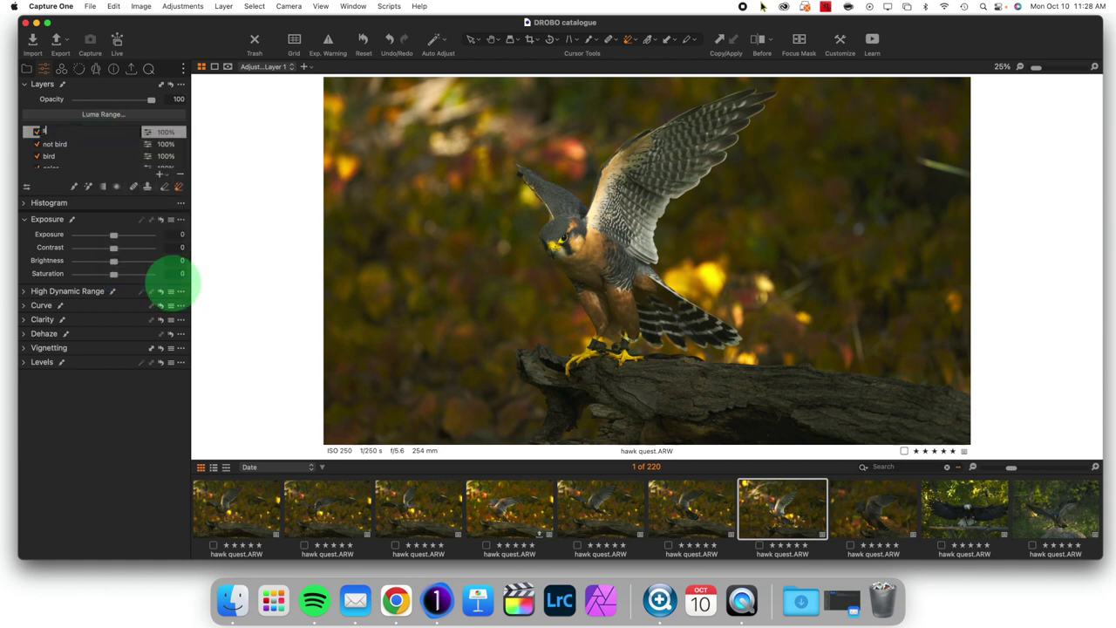
type("unlight")
key("Return")
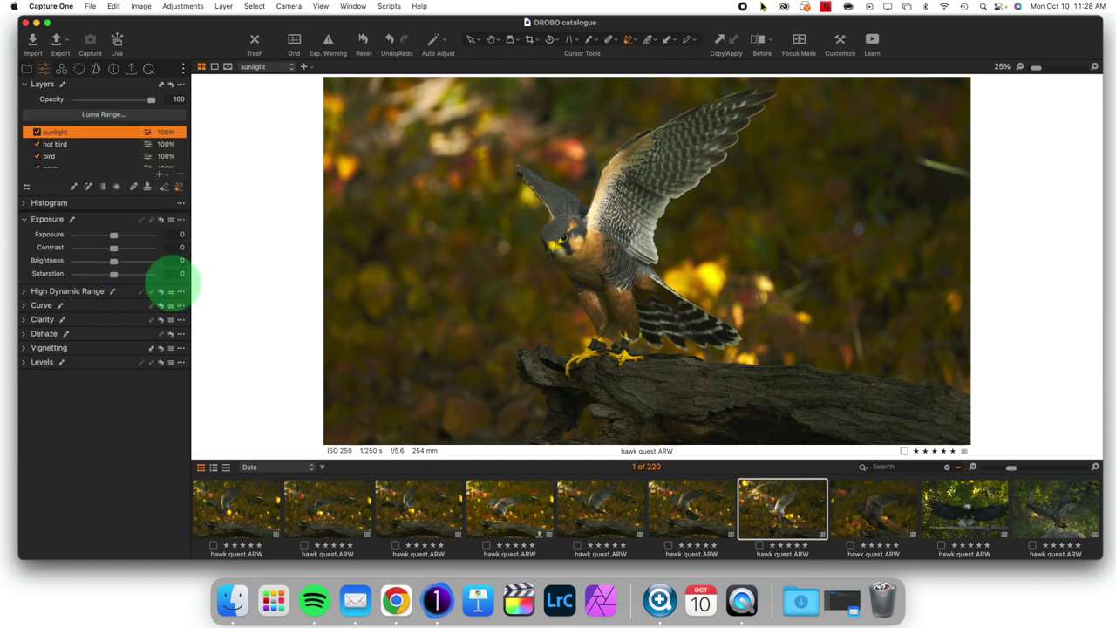
Draw a diagonal linear gradient mask over the upper-left and refine its centre and falloff
left_click(103, 188)
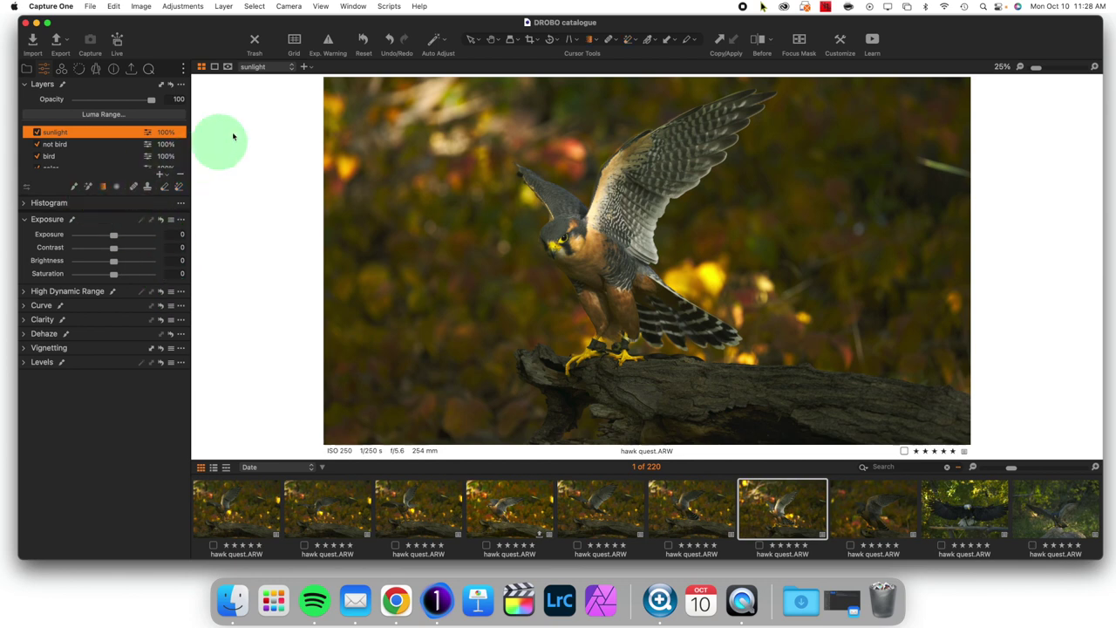
left_click_drag(447, 156, 569, 306)
key("m")
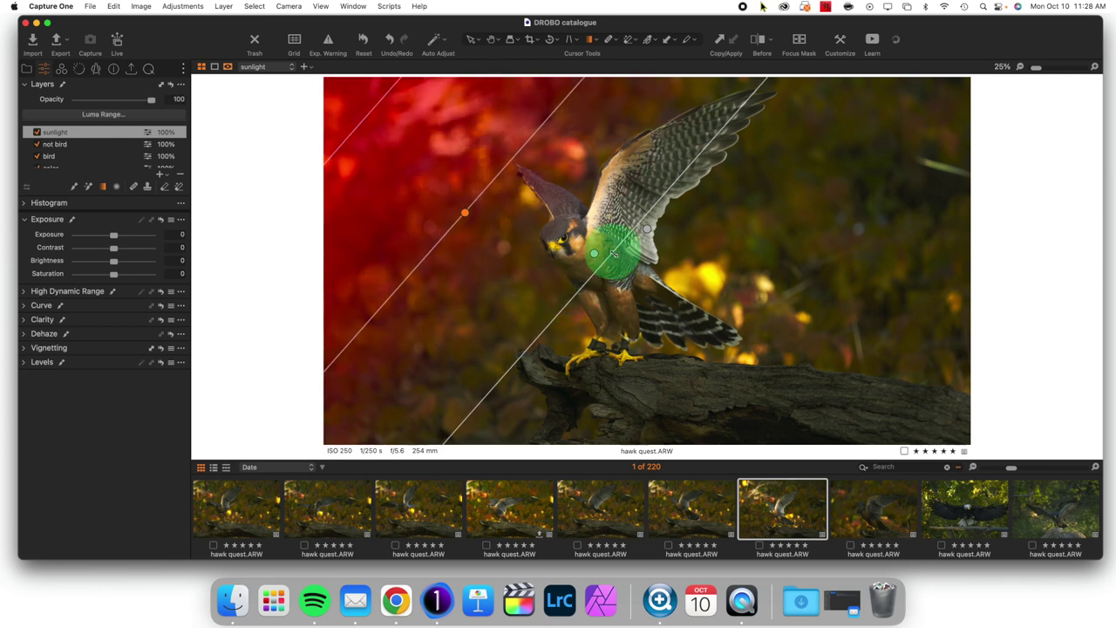
mouse_move(465, 213)
left_mouse_down()
mouse_move(505, 238)
mouse_move(466, 212)
left_mouse_up()
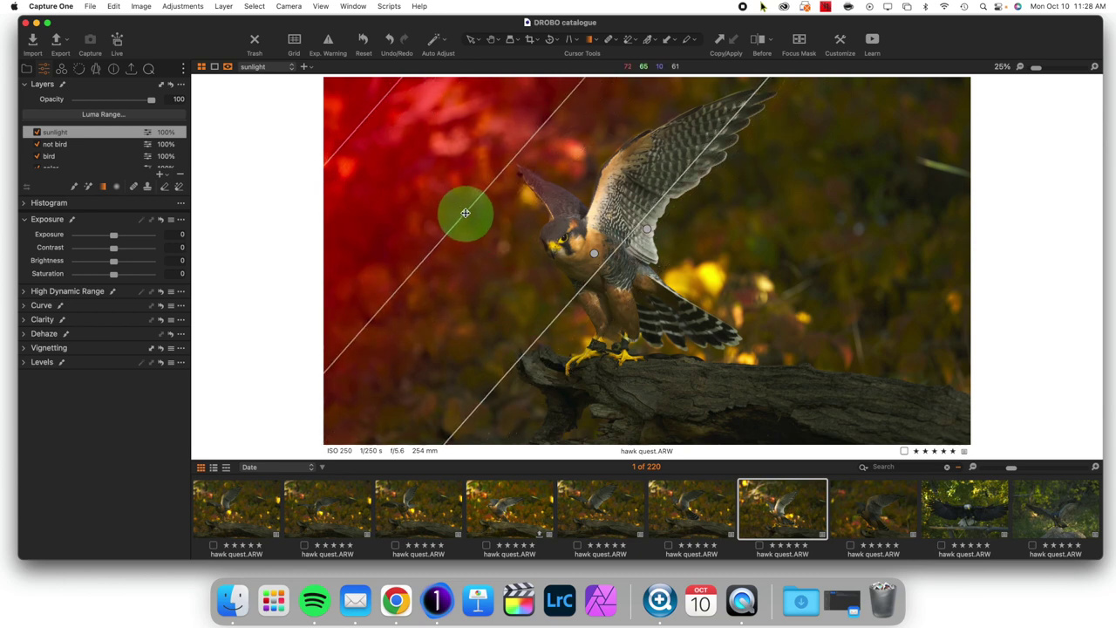
left_click(588, 254)
left_click_drag(588, 253, 543, 145)
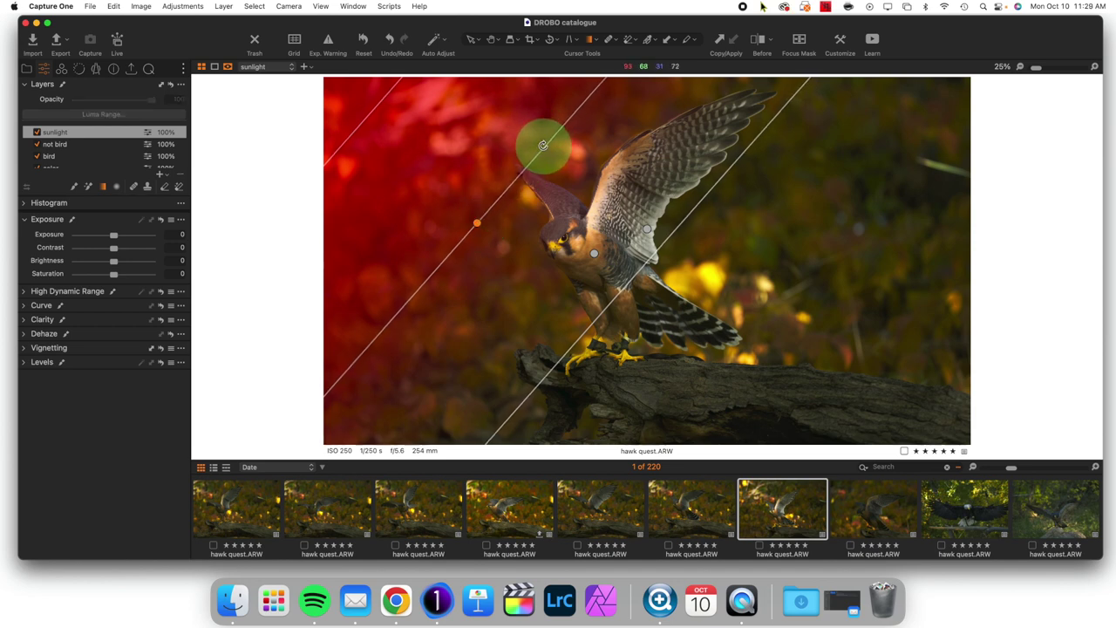
mouse_move(542, 146)
left_mouse_down()
mouse_move(688, 315)
mouse_move(403, 242)
mouse_move(266, 253)
mouse_move(120, 241)
mouse_move(100, 130)
mouse_move(119, 237)
left_mouse_up()
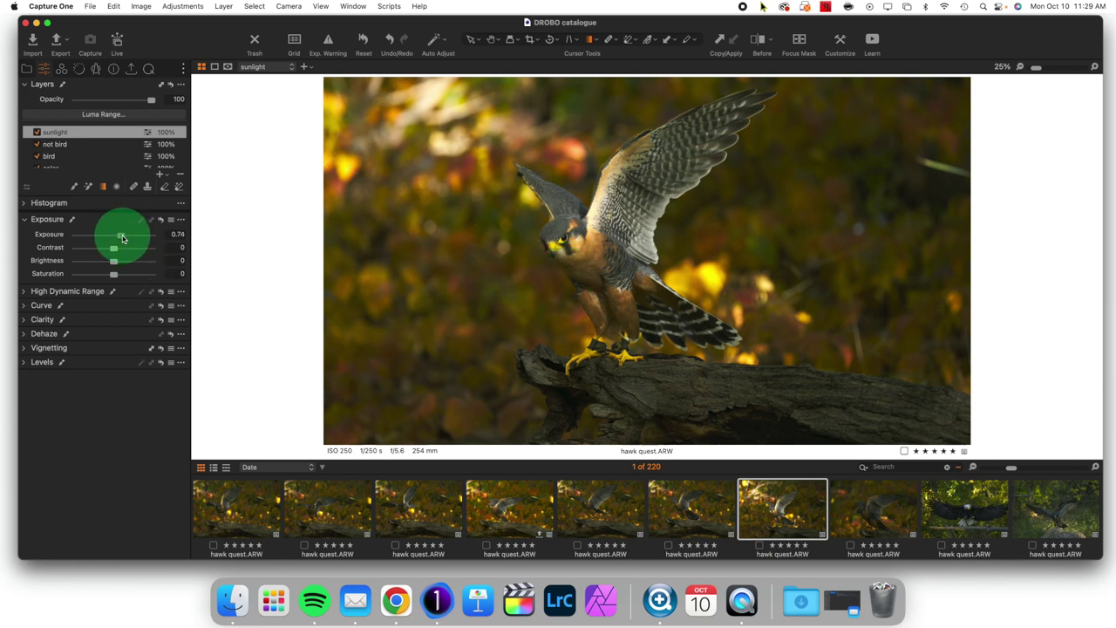
Raise the sunlight layer's Exposure to 0.77 and expand the Histogram tool
left_click_drag(123, 237, 127, 242)
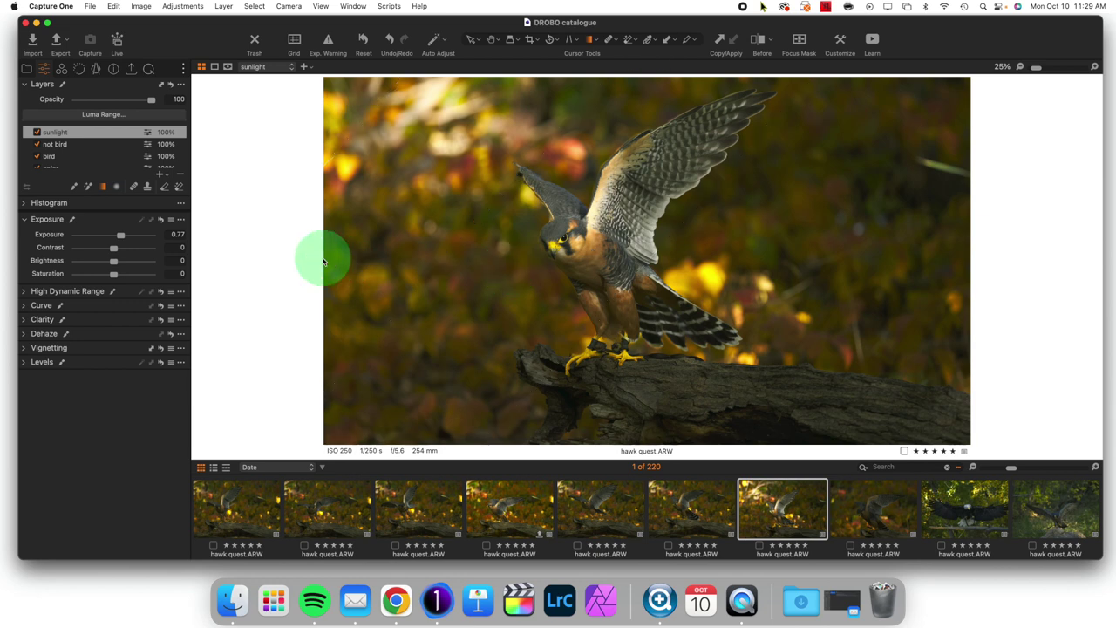
left_click(24, 206)
left_click_drag(104, 201, 126, 192)
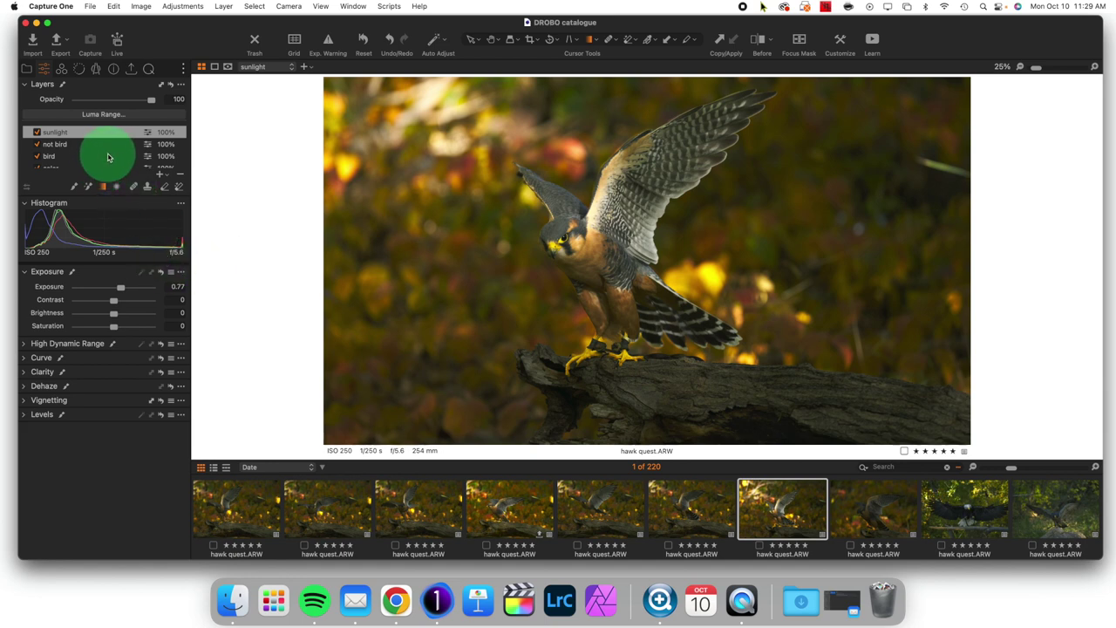
Review the exposure layer's settings, then select the bird layer and expand its High Dynamic Range controls
scroll(94, 153, "down", 3)
left_click(88, 148)
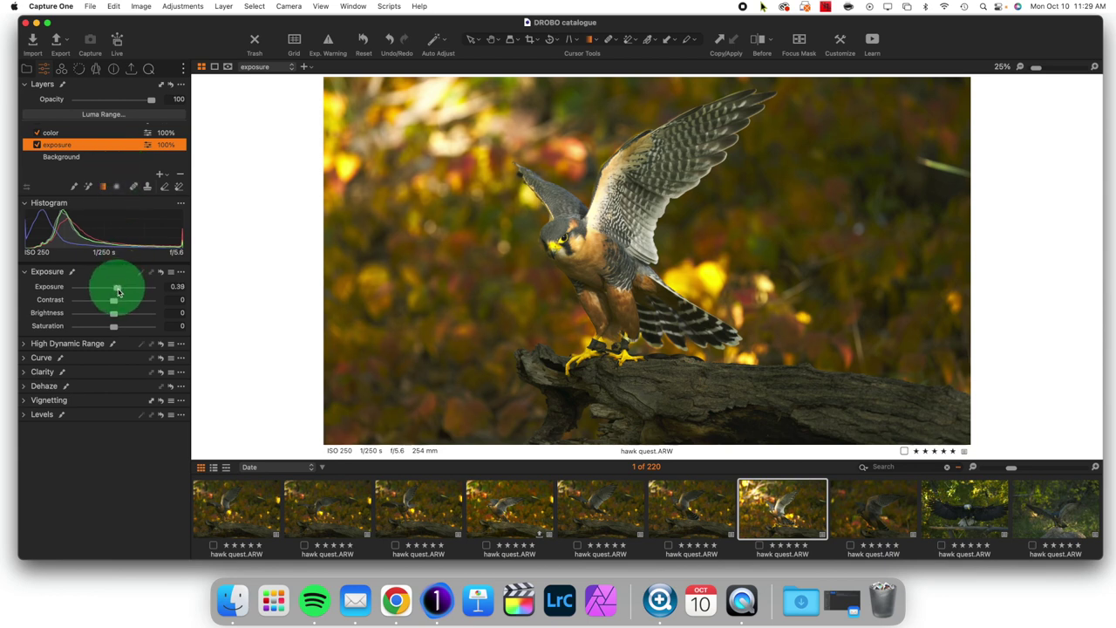
scroll(87, 152, "up", 3)
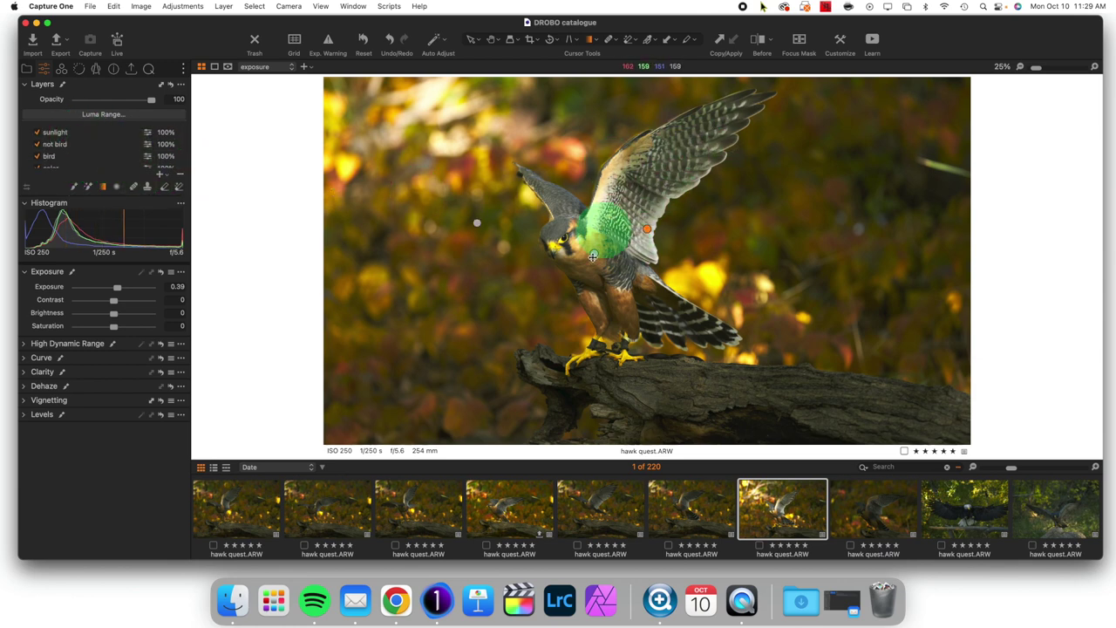
left_click(70, 155)
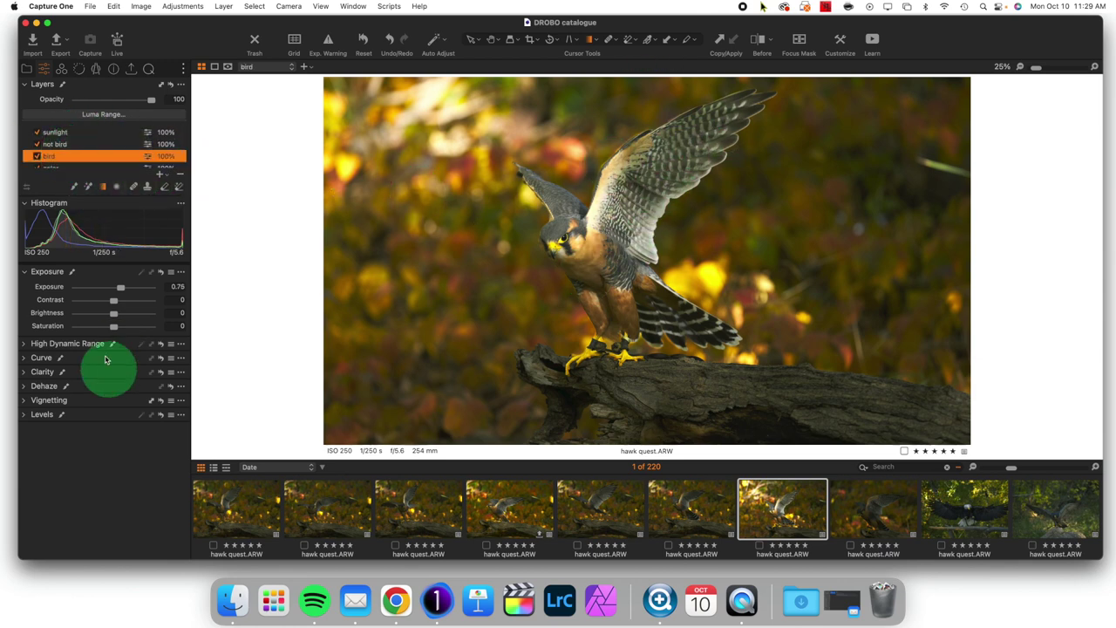
left_click(50, 345)
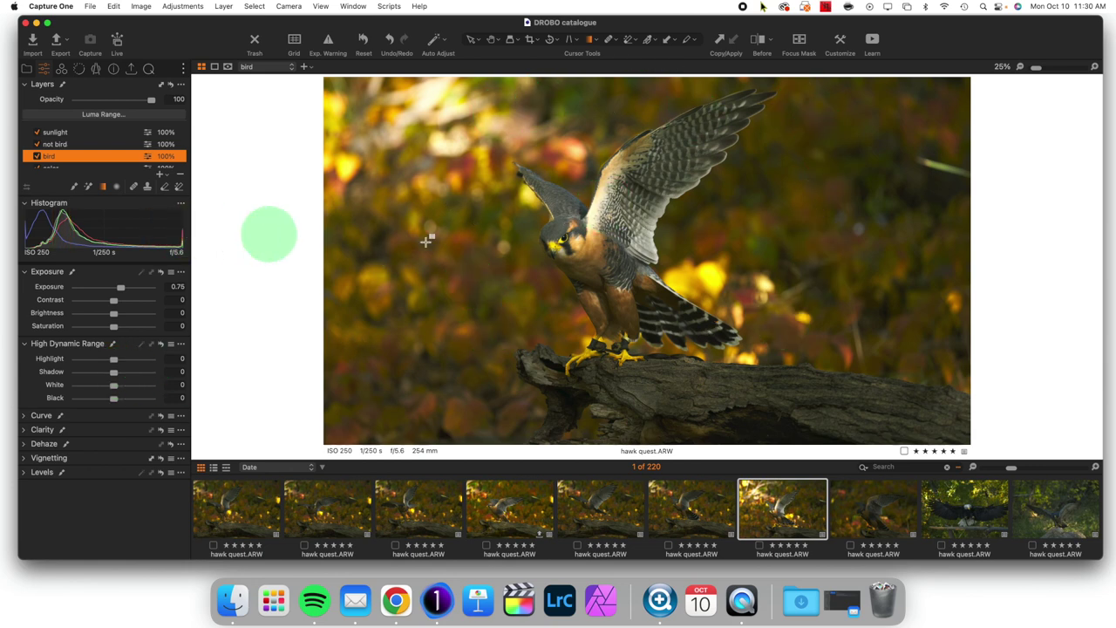
On the not bird layer, pick the orange-yellow leaves in Color Editor Advanced and raise their Saturation
left_click(67, 145)
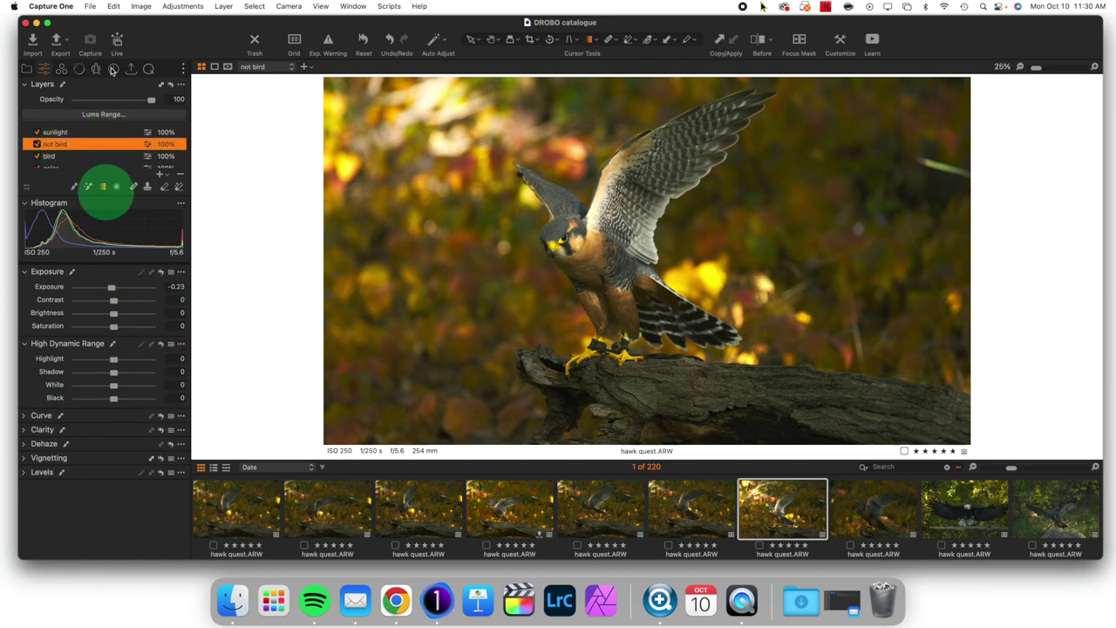
left_click(63, 69)
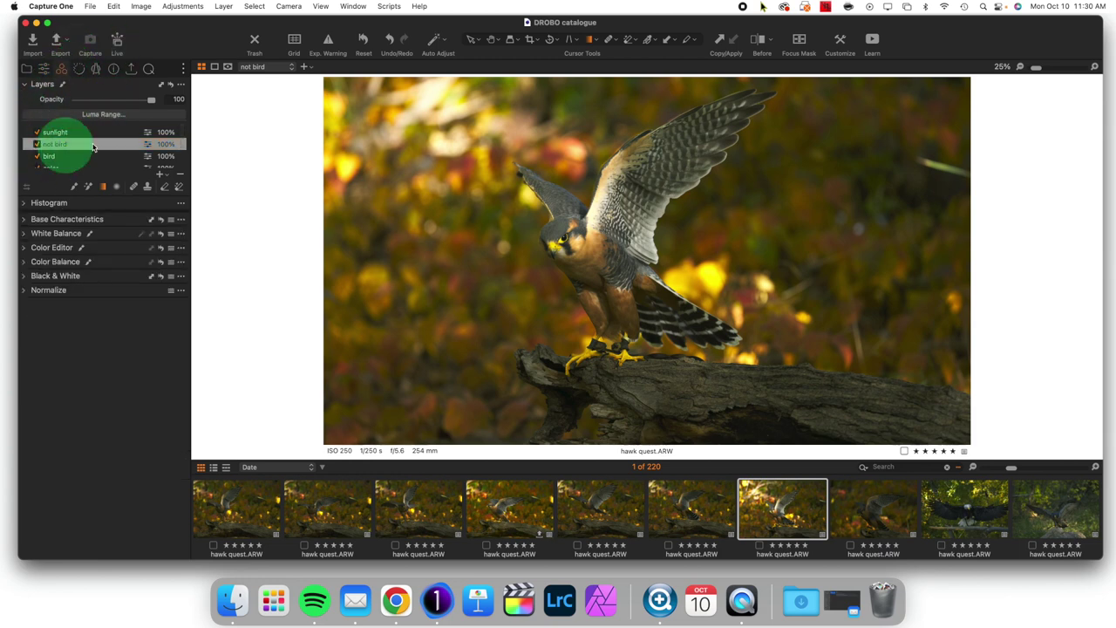
left_click(23, 251)
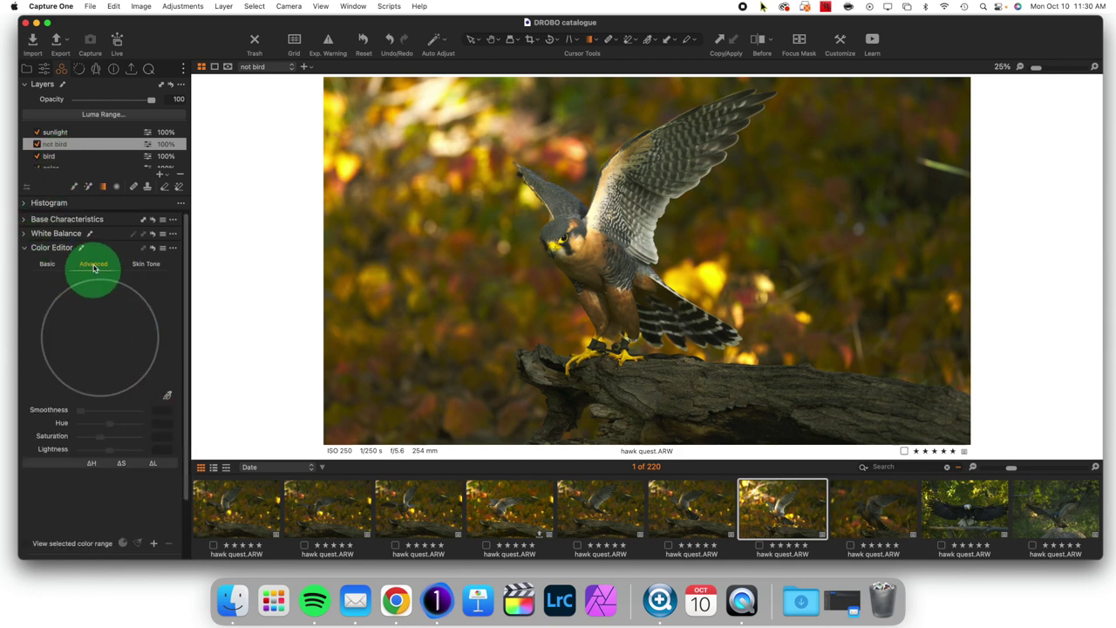
left_click(166, 398)
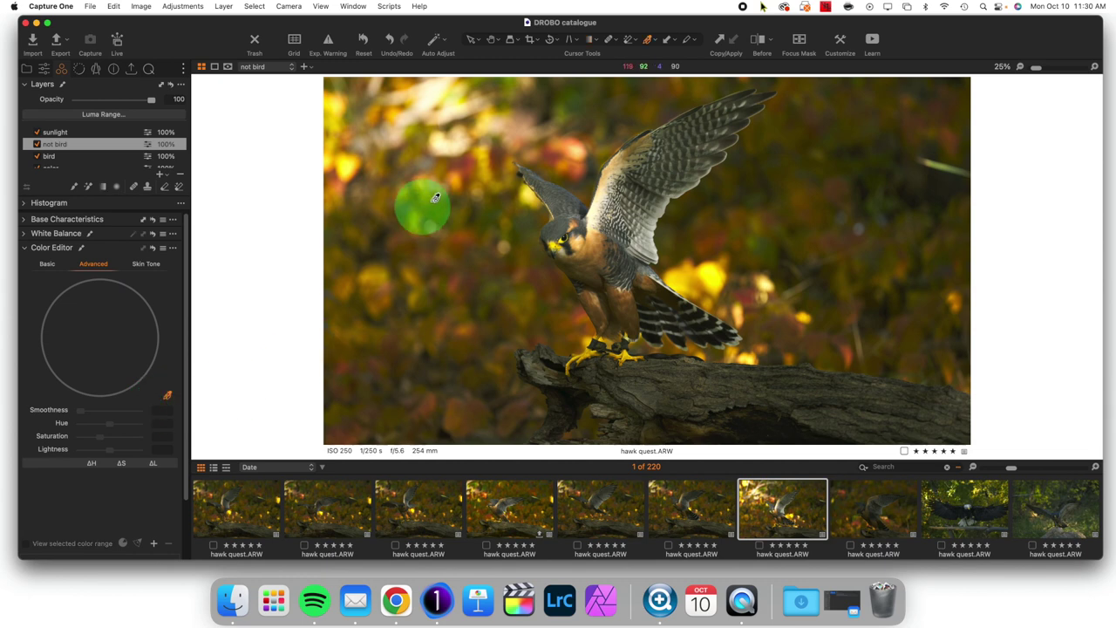
left_click(463, 162)
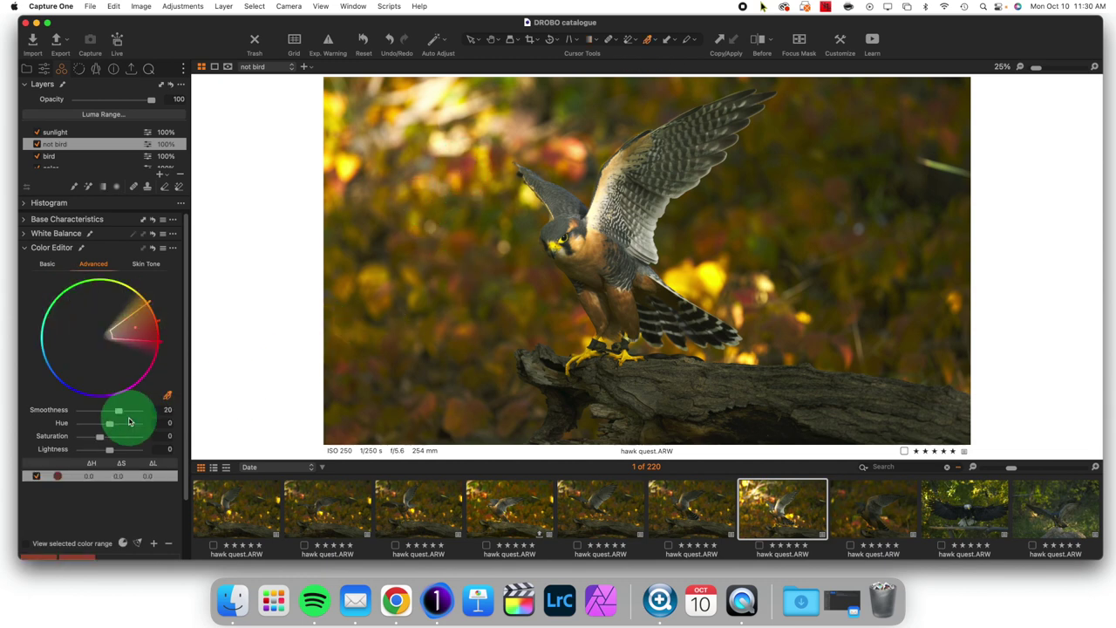
left_click_drag(109, 436, 109, 442)
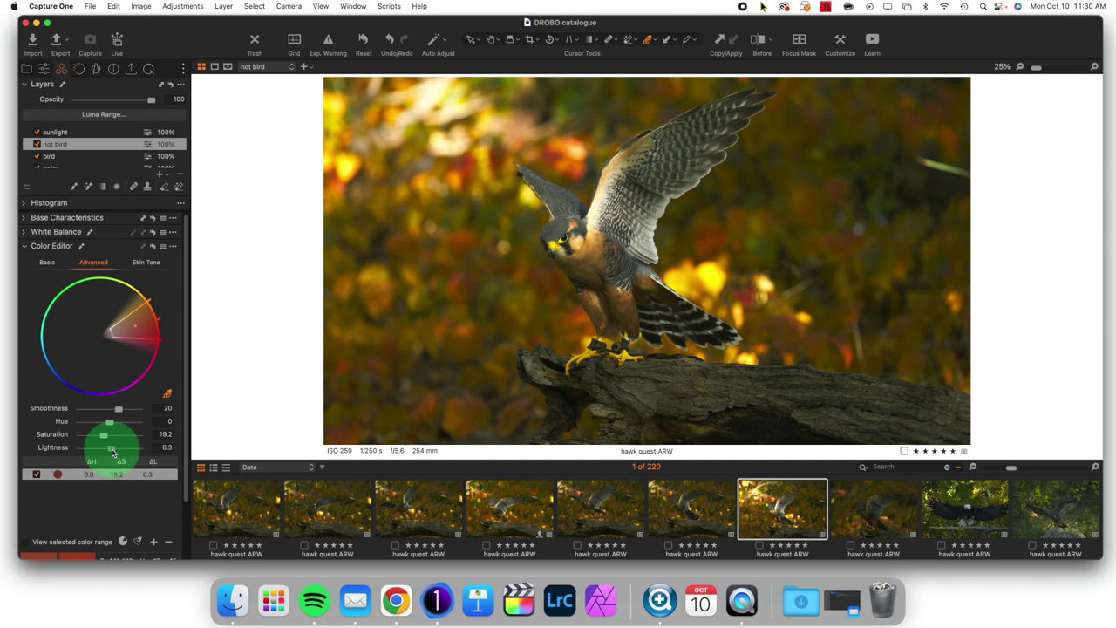
Pick a yellow-green background range, widen it toward green and set Hue 3.3, Lightness -8.5
left_click(744, 211)
left_click_drag(108, 282, 72, 286)
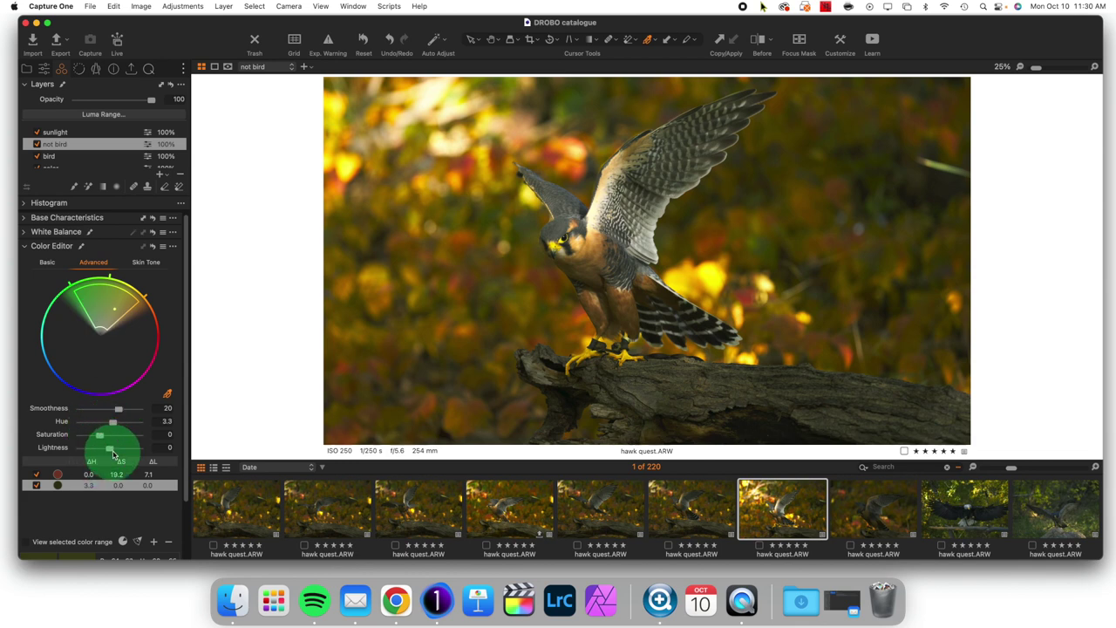
left_click_drag(109, 452, 110, 452)
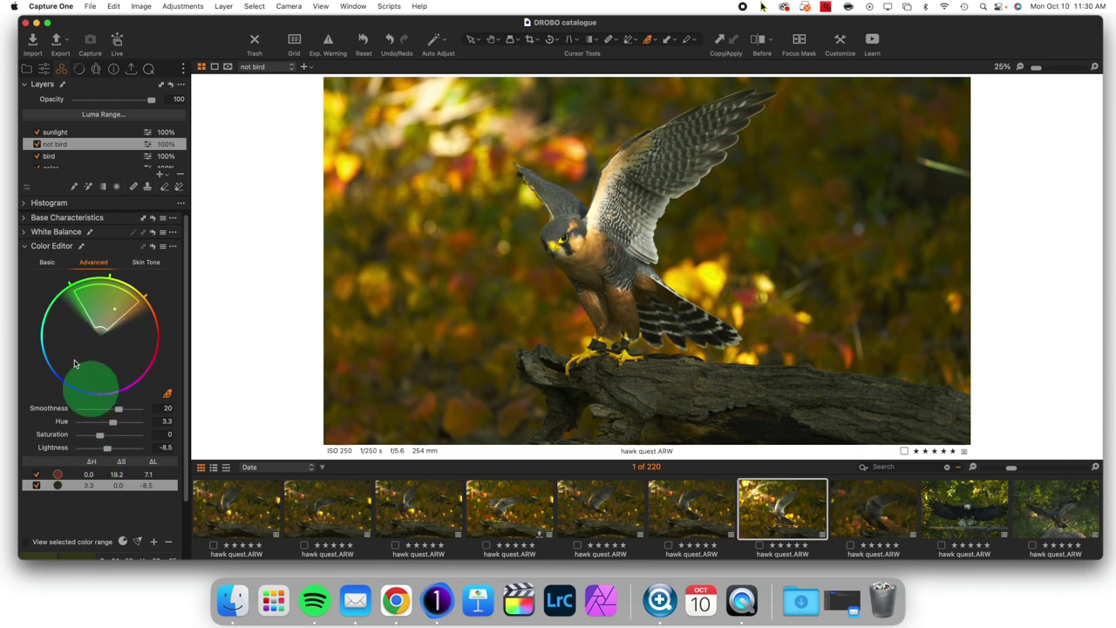
Set the not bird layer's Saturation to 4 in the Exposure tool, zooming in to check
left_click(45, 70)
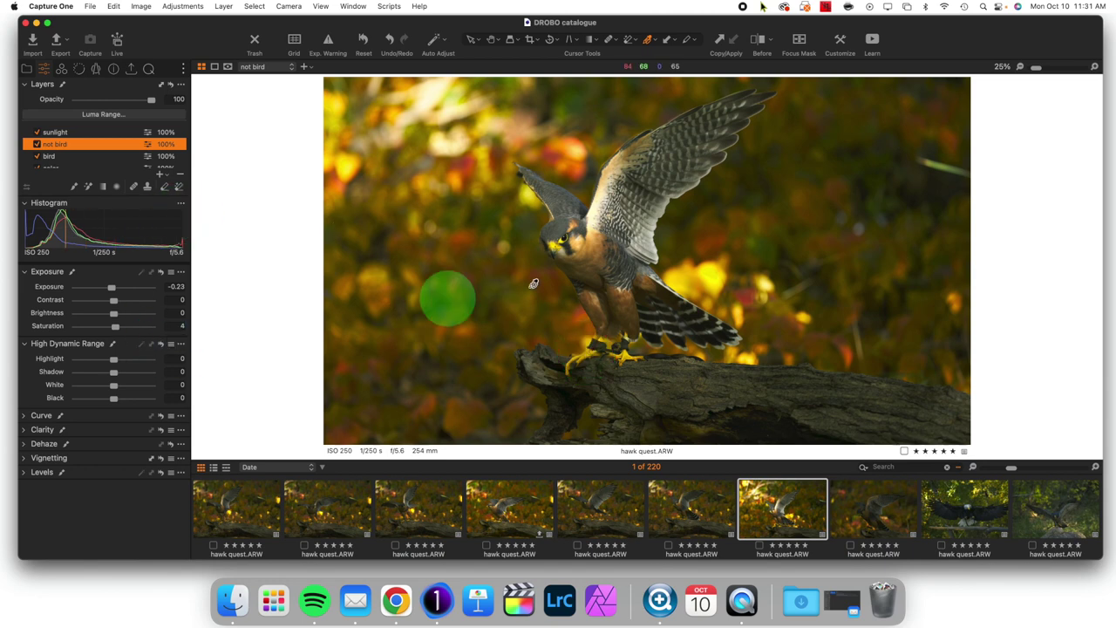
left_click(492, 39)
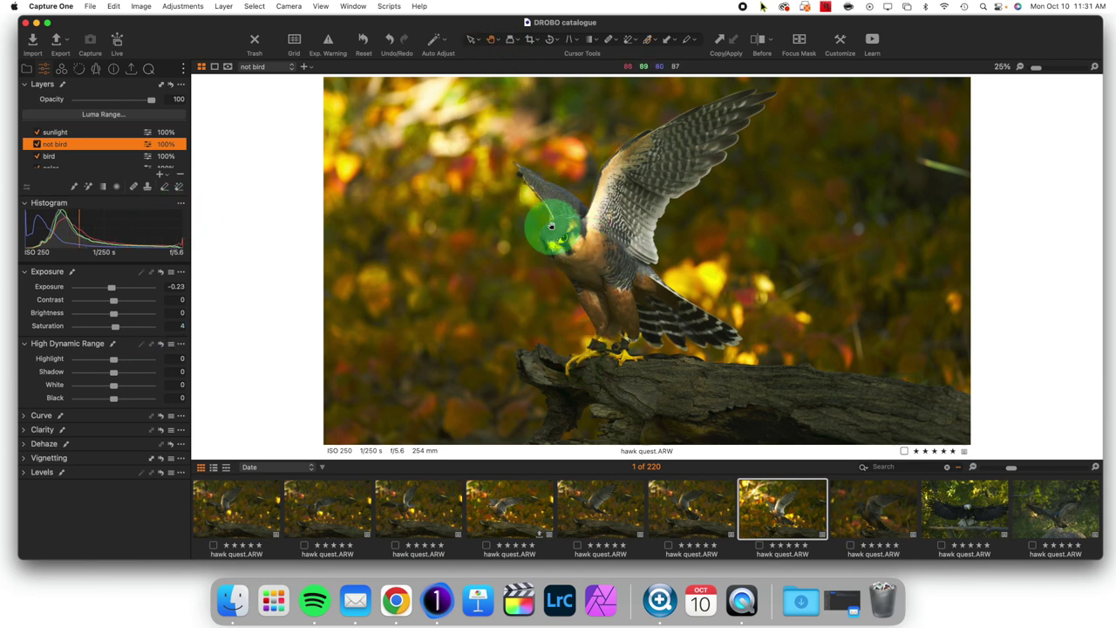
scroll(553, 226, "up", 1)
scroll(553, 227, "up", 1)
scroll(535, 259, "up", 1)
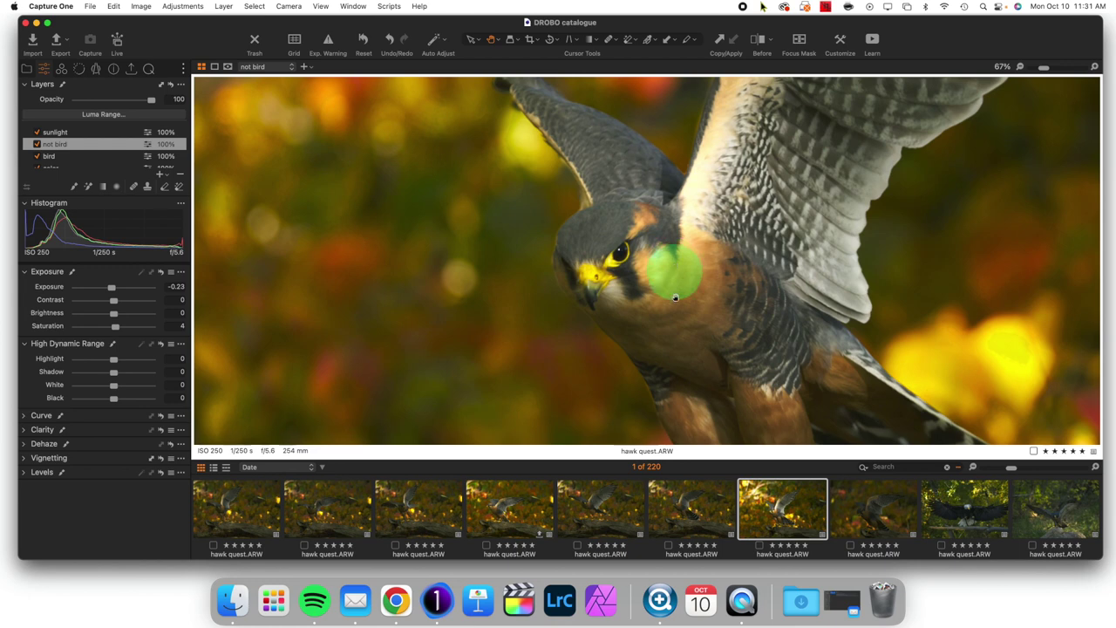
scroll(681, 308, "down", 1)
scroll(681, 308, "down", 1)
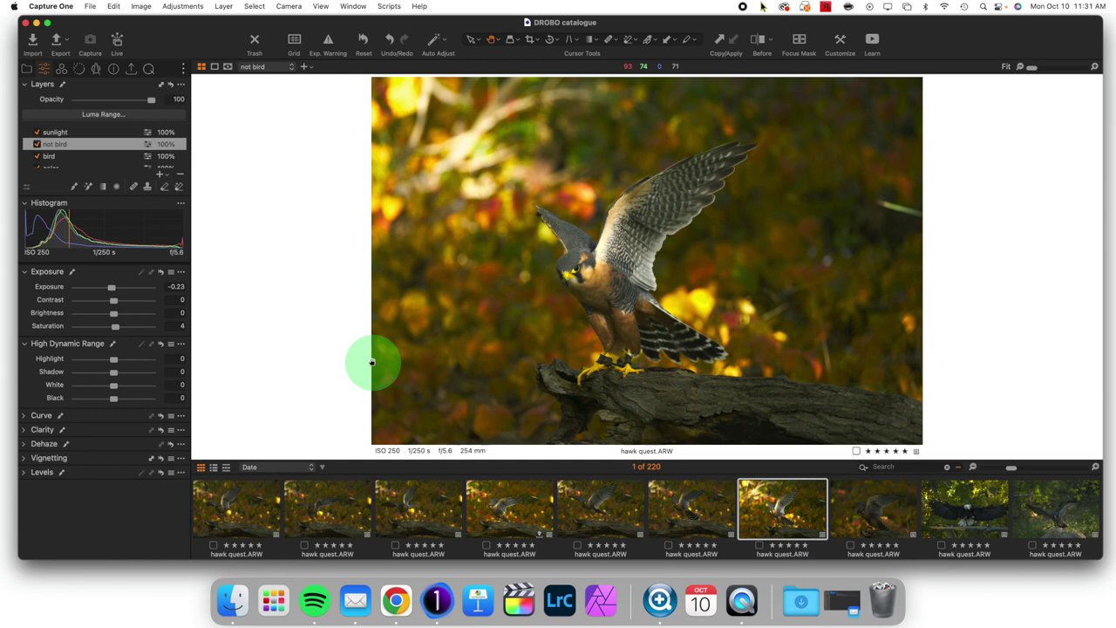
Select the bird layer, expand its Clarity settings and nudge Clarity upward
left_click(73, 156)
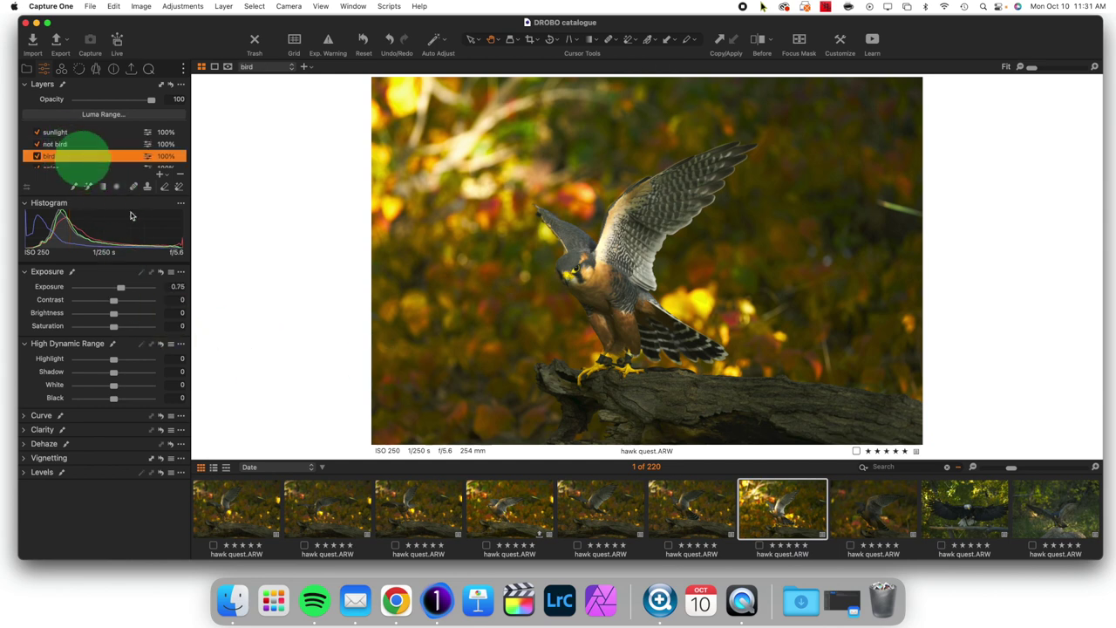
left_click(25, 430)
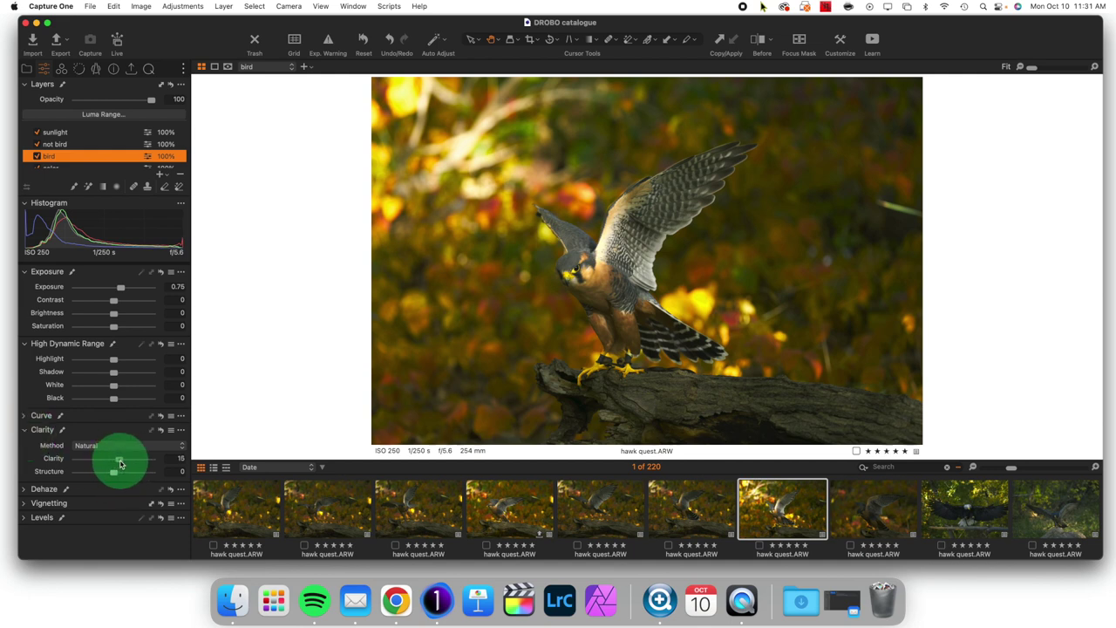
left_click_drag(125, 461, 126, 459)
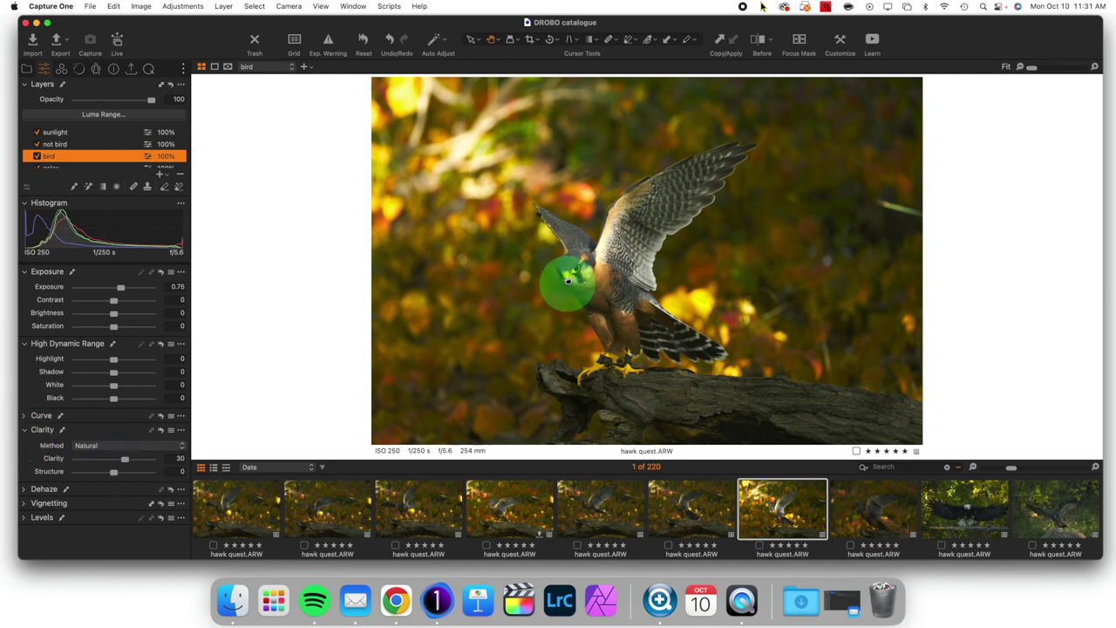
scroll(565, 284, "up", 2)
scroll(568, 281, "up", 1)
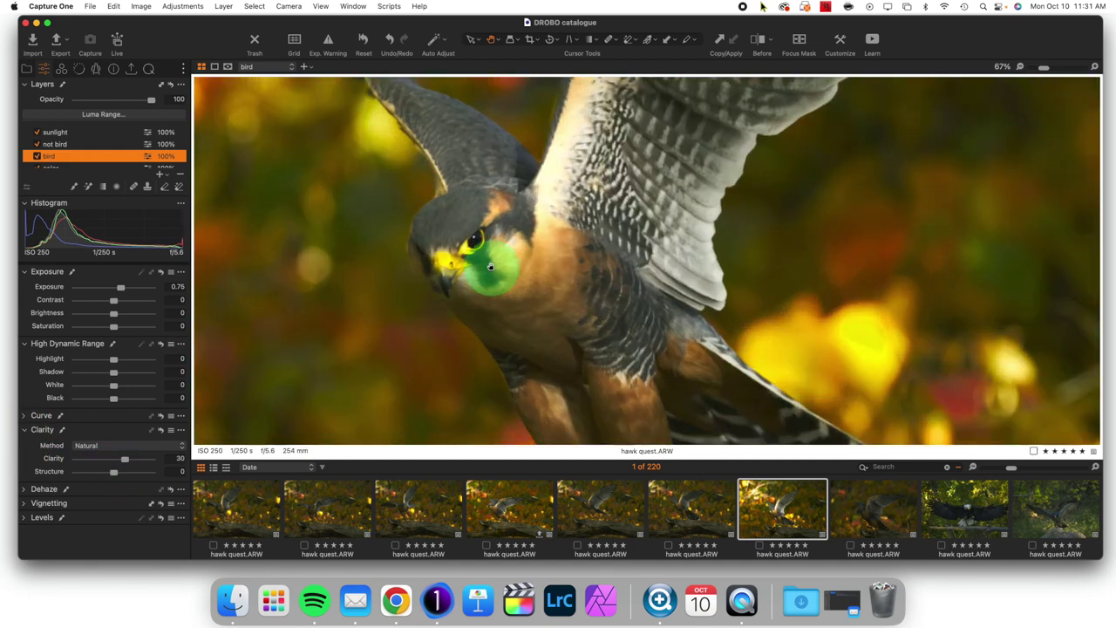
scroll(550, 296, "up", 1)
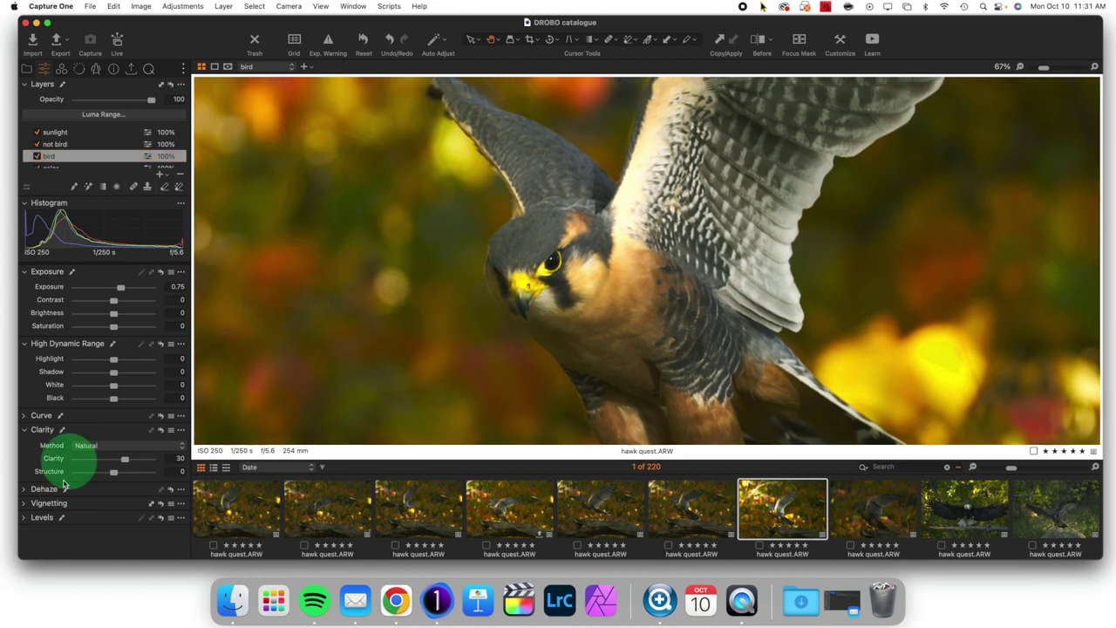
left_click(125, 461)
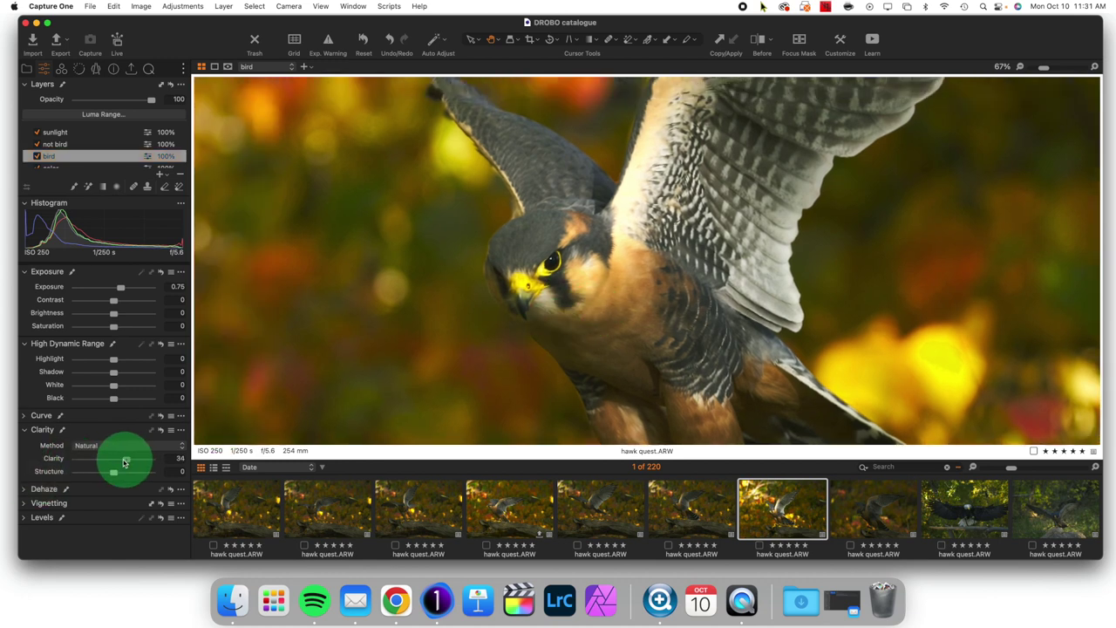
Switch the Clarity method to Punch, set Clarity to 16, and fit the photo in the viewer
left_click(124, 447)
left_click(125, 448)
left_click(125, 448)
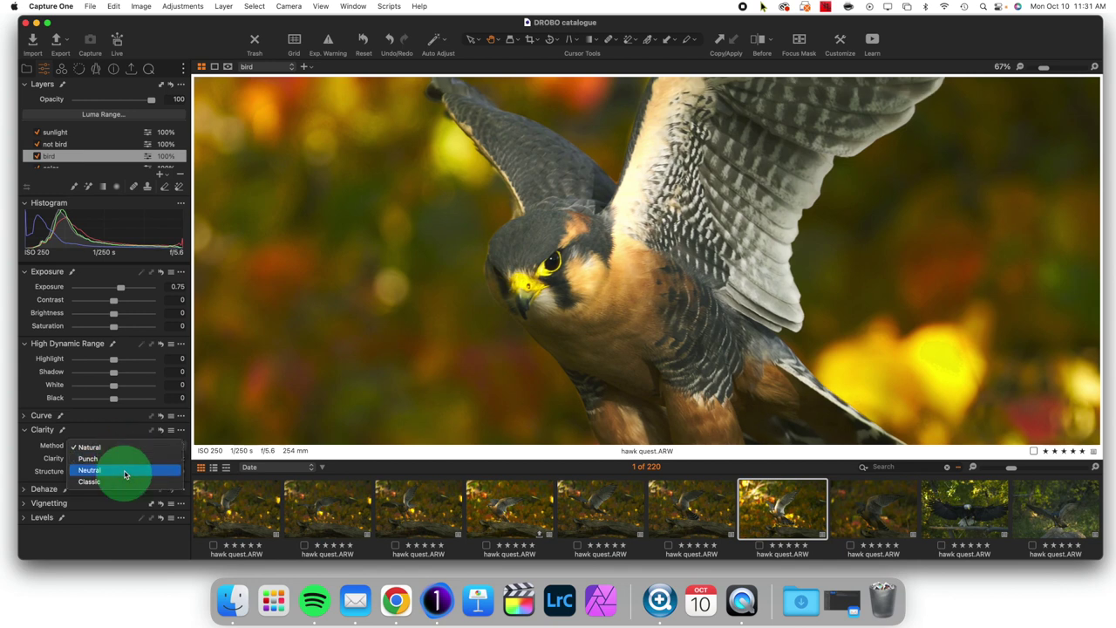
left_click(125, 459)
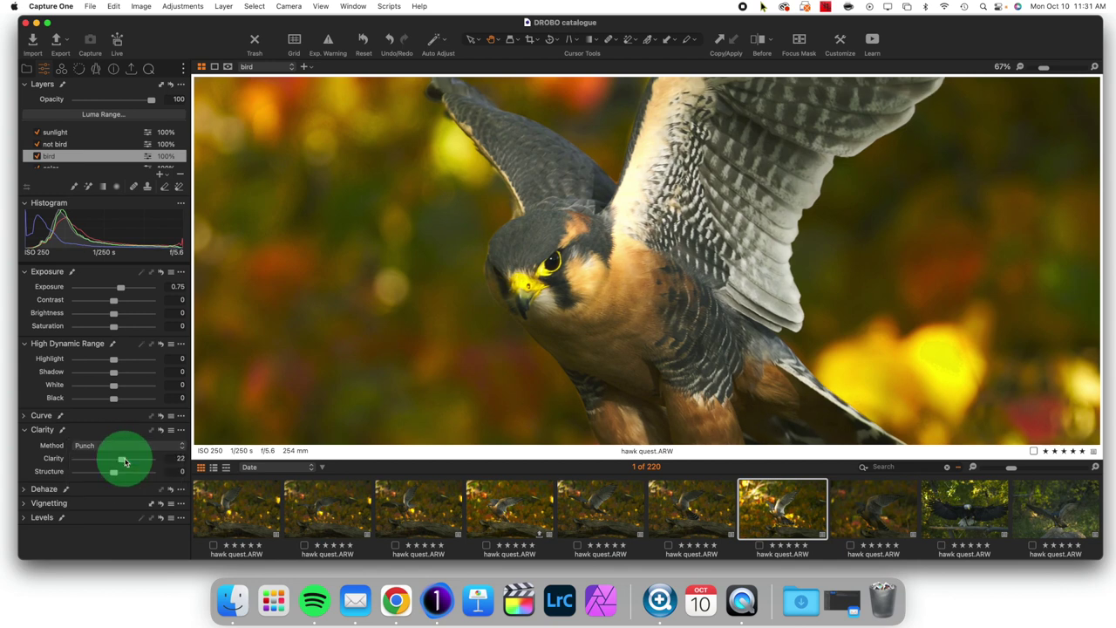
mouse_move(125, 462)
left_mouse_down()
mouse_move(119, 475)
mouse_move(123, 462)
left_mouse_up()
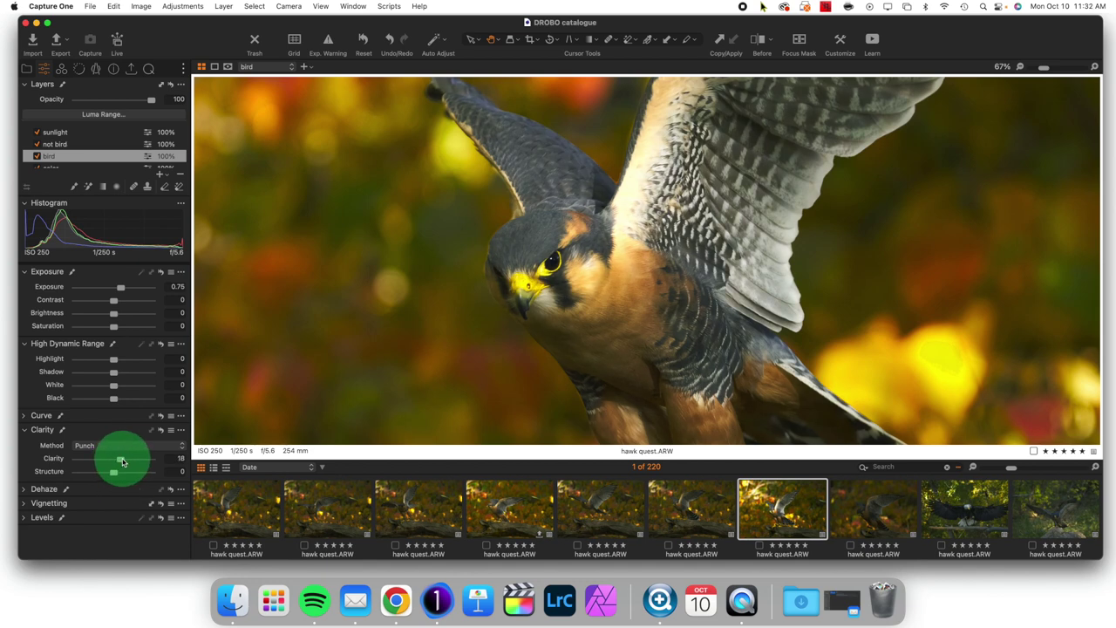
left_click(467, 354)
left_click(399, 392)
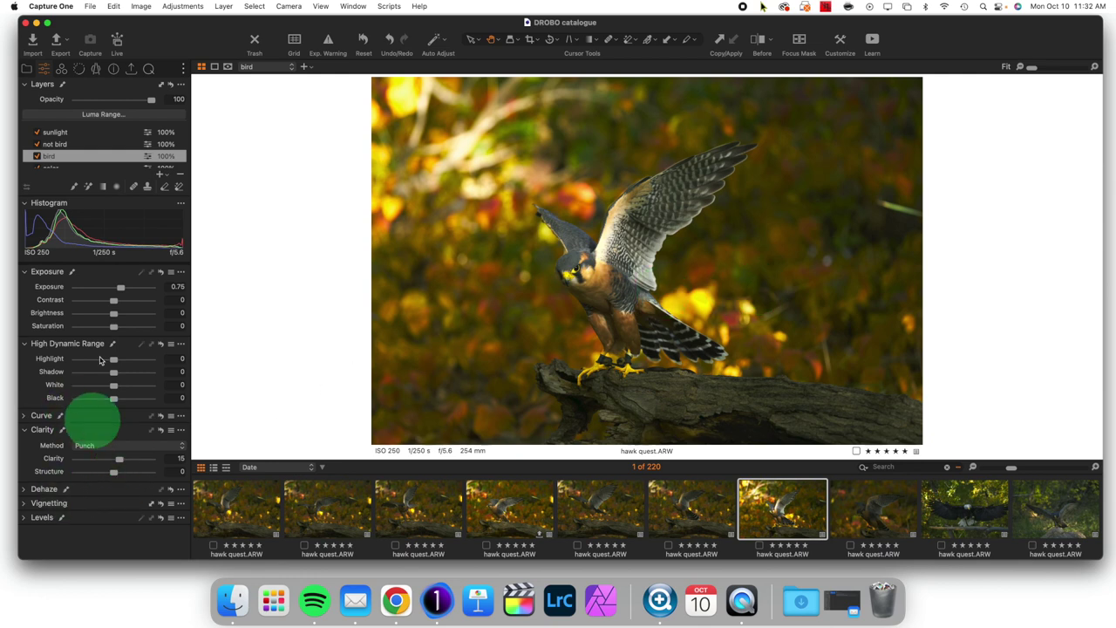
Lower the not bird layer's Clarity to -22, briefly zooming in to check the log
left_click(78, 144)
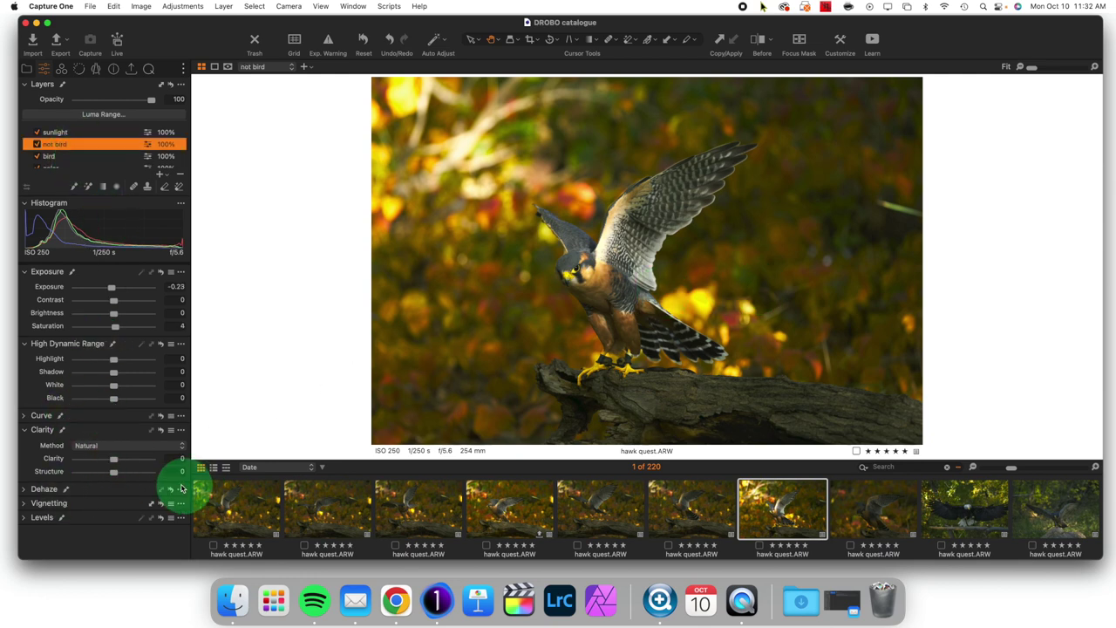
left_click_drag(111, 459, 109, 464)
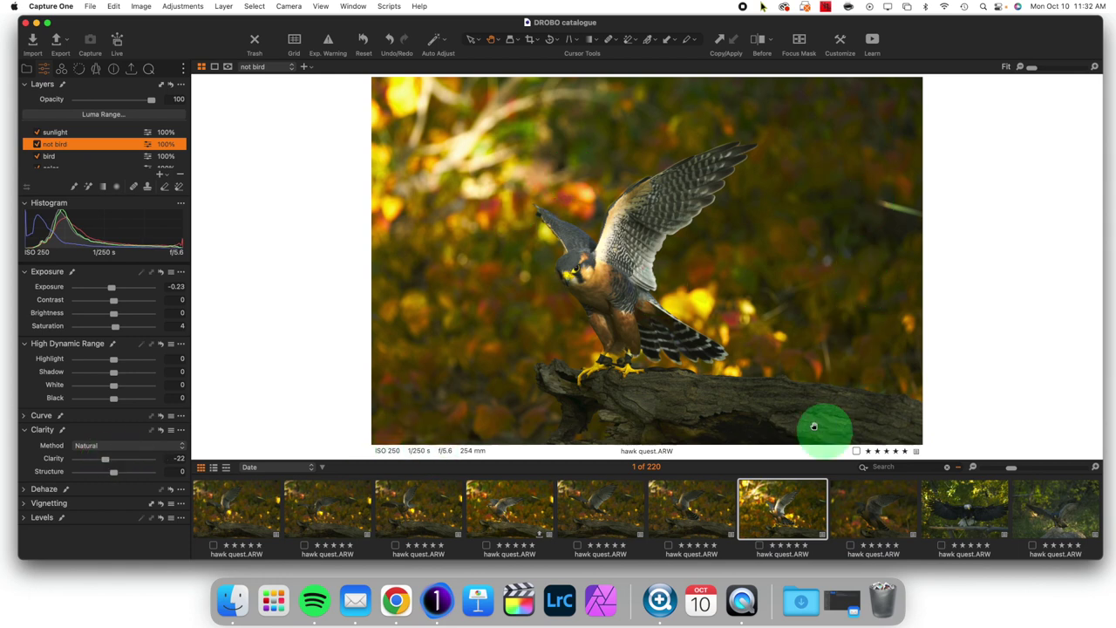
scroll(743, 399, "up", 5)
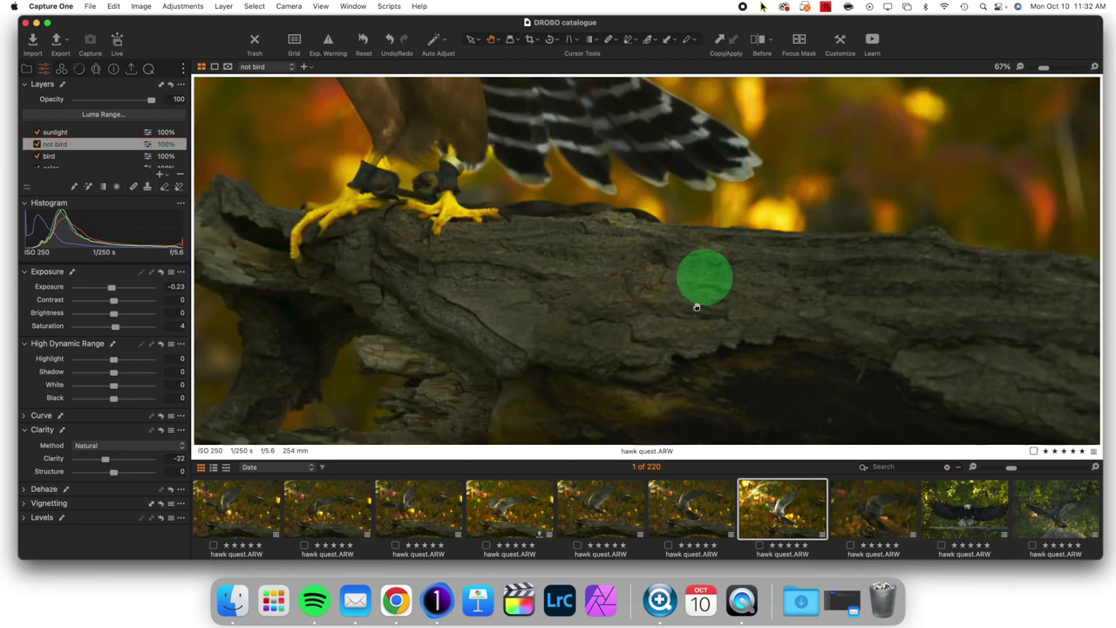
scroll(695, 307, "down", 3)
scroll(695, 307, "down", 2)
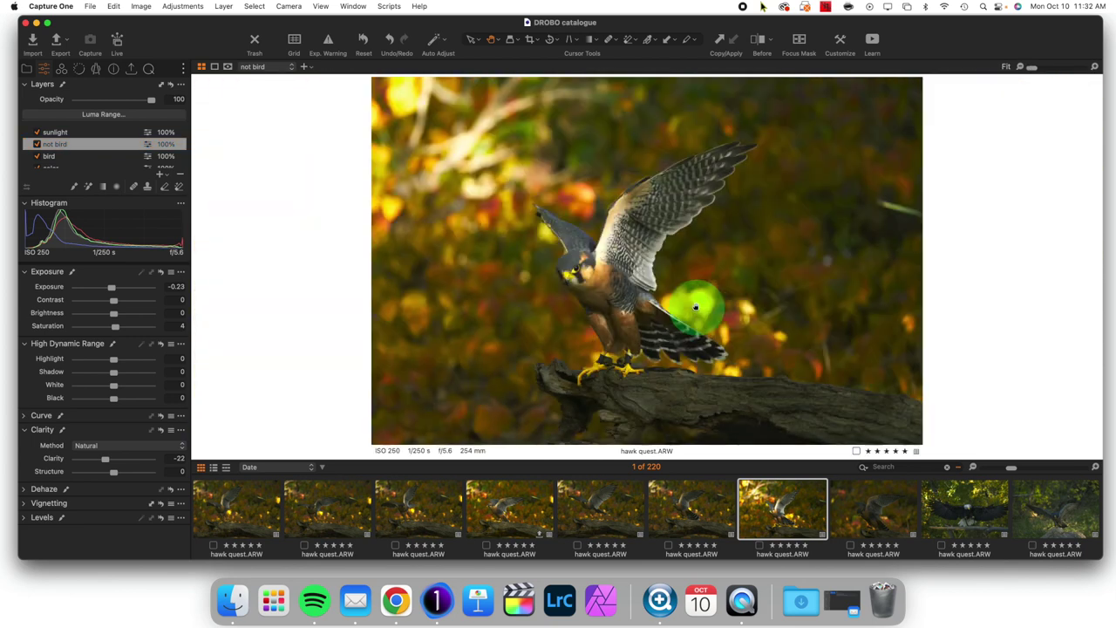
Add a new empty adjustment layer named 'not bird not tree'
left_click(170, 178)
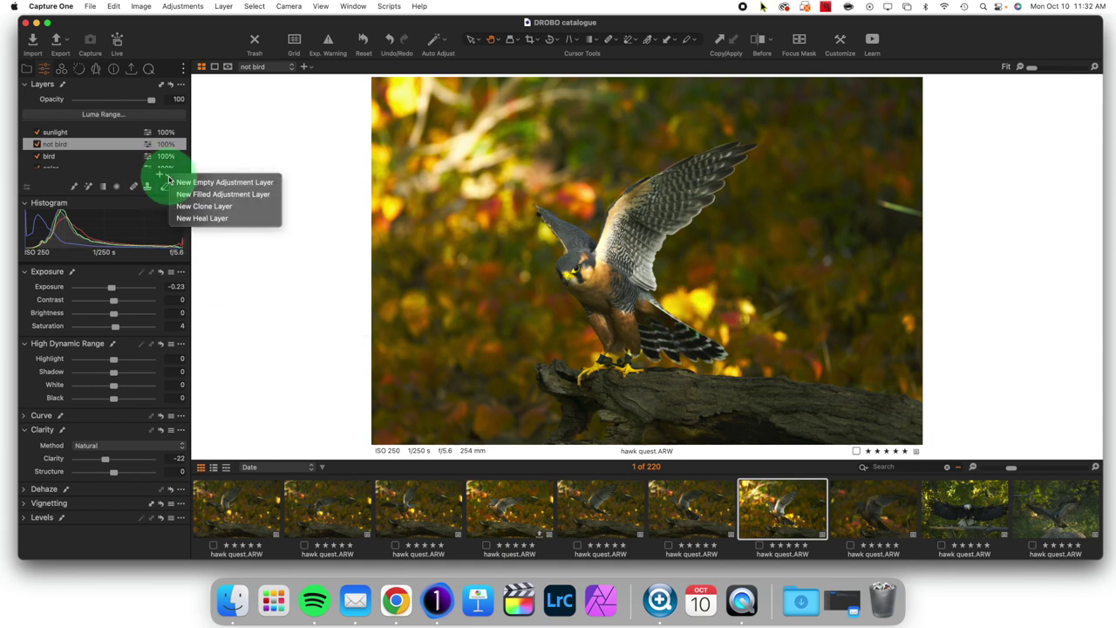
left_click(183, 182)
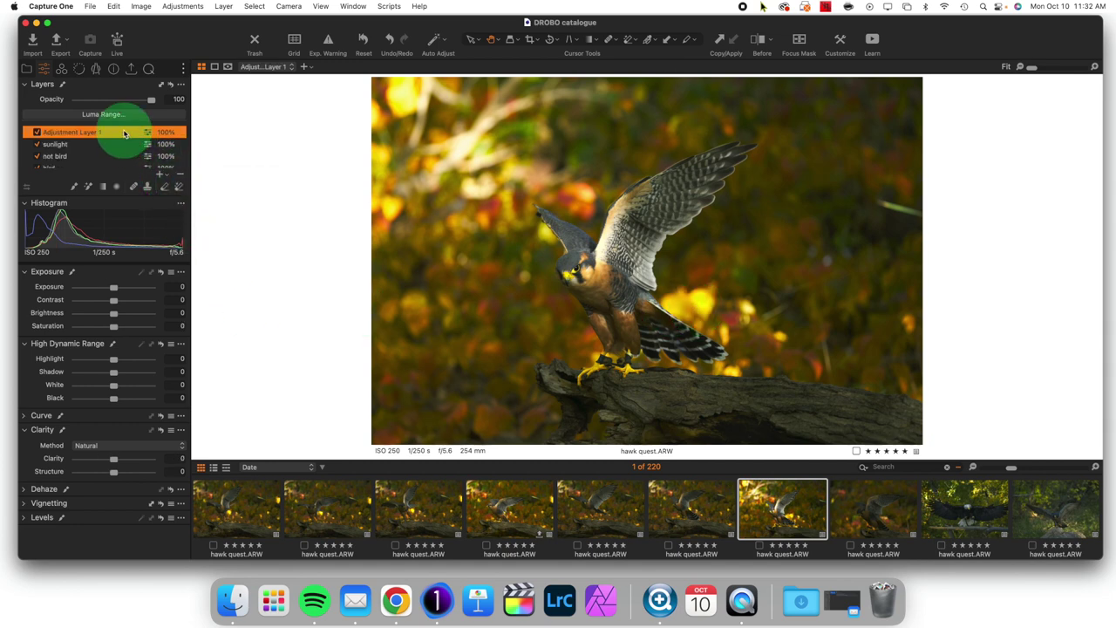
double_click(118, 132)
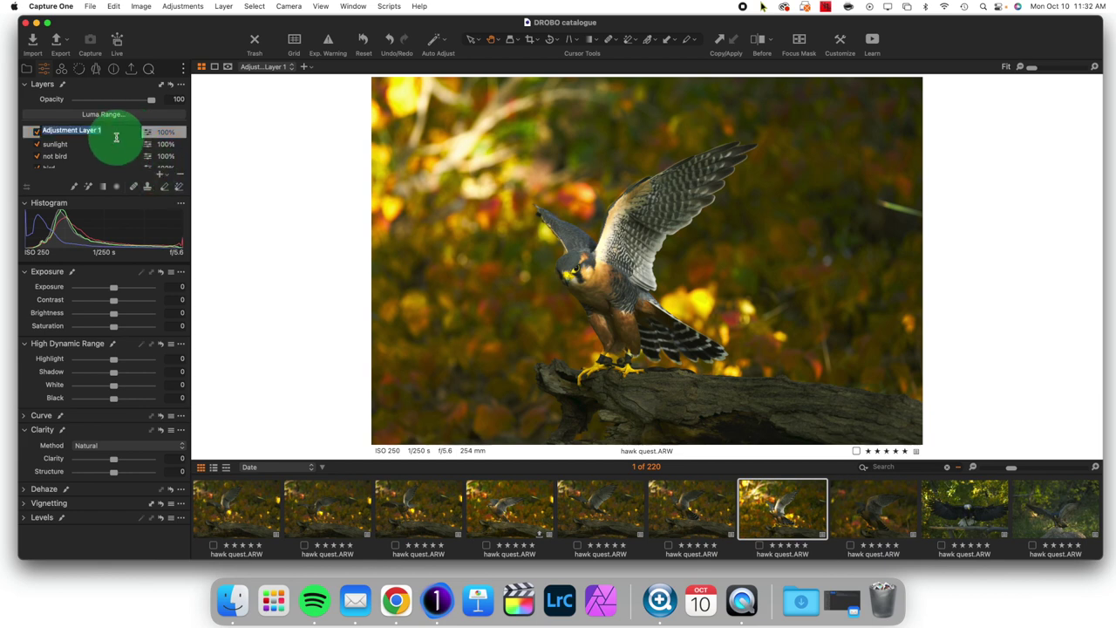
type("not bird not tree")
key("Return")
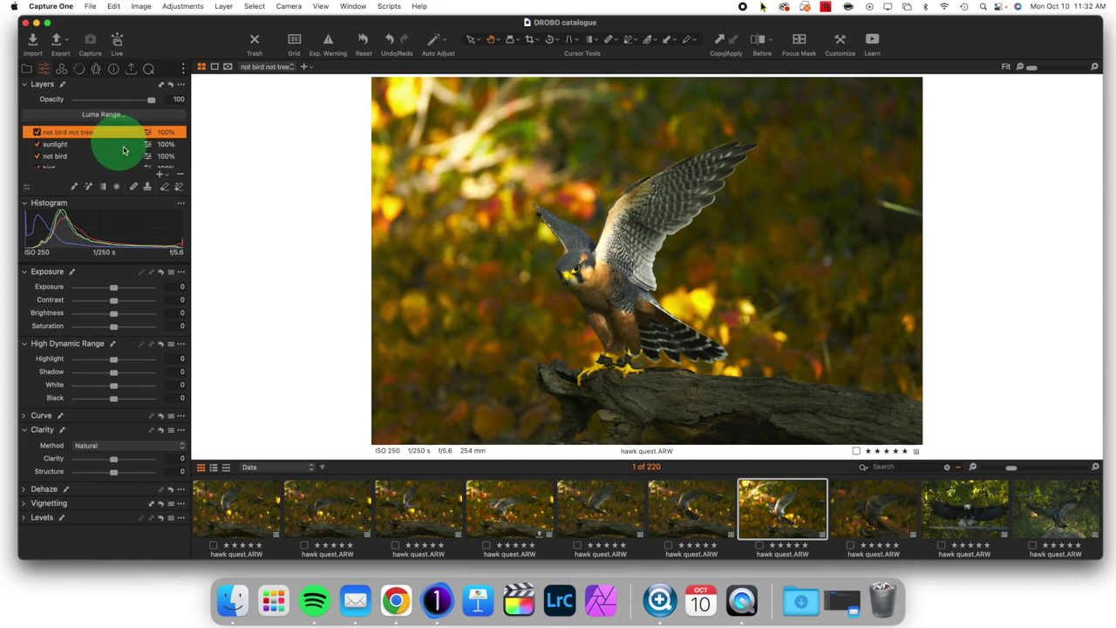
Copy the not bird mask into the 'not bird not tree' layer
right_click(121, 131)
mouse_move(187, 220)
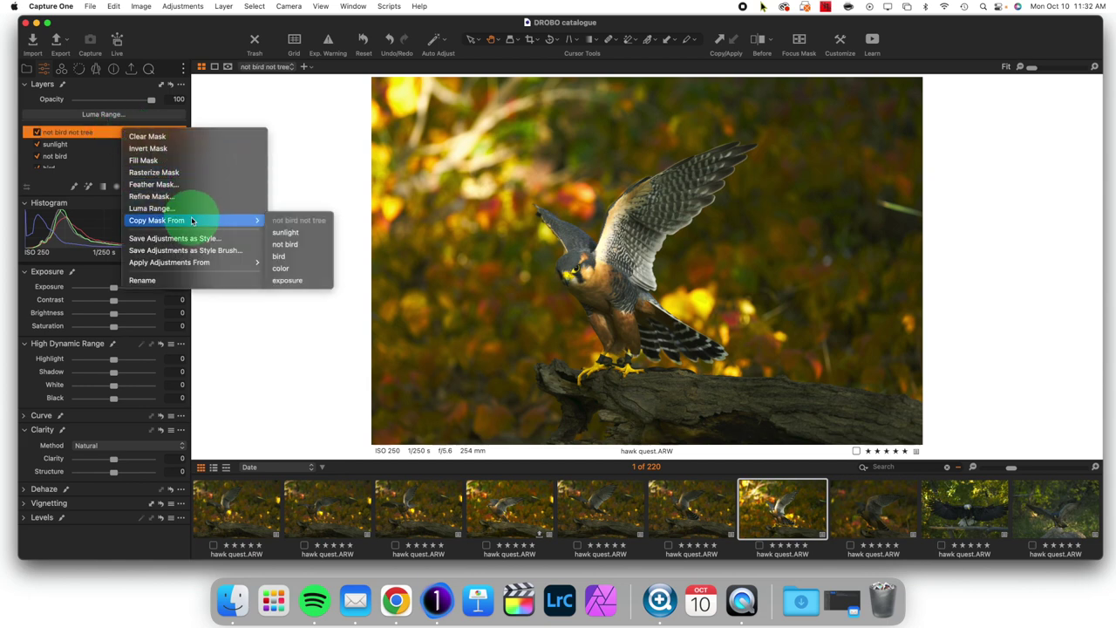
left_click(312, 250)
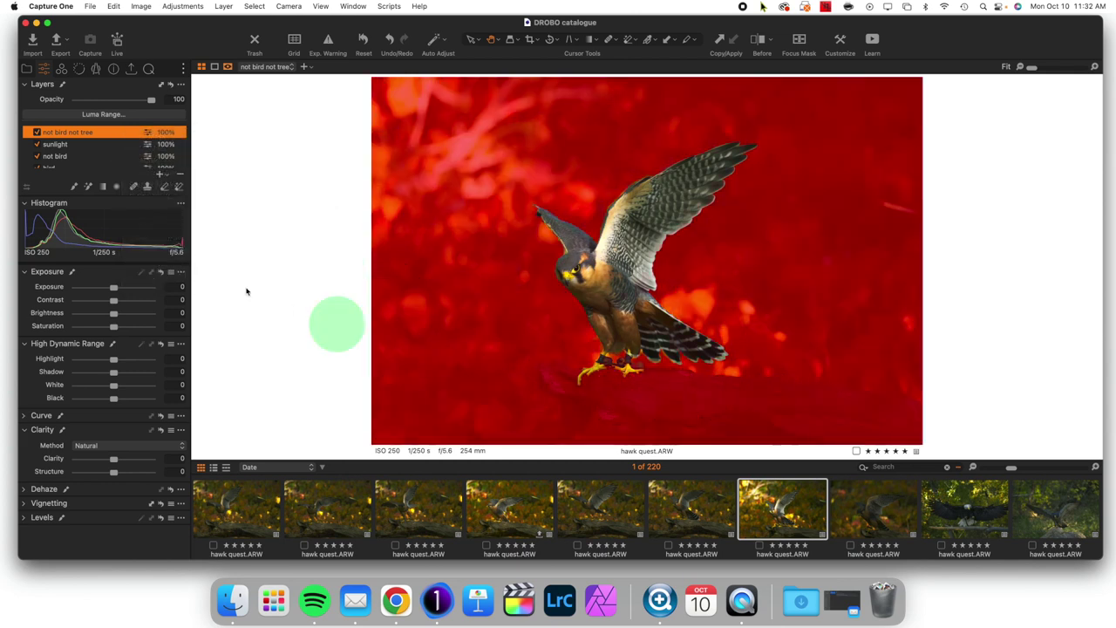
Mark the branch with a mask-editing tool so the mask recalculates around it
left_click(88, 186)
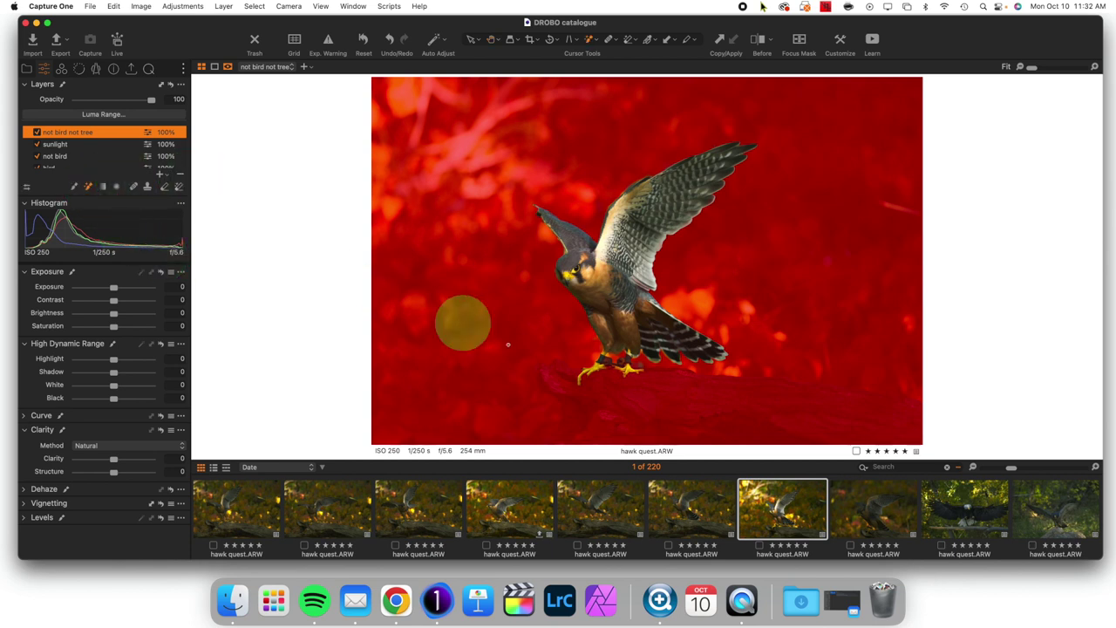
left_click(178, 187)
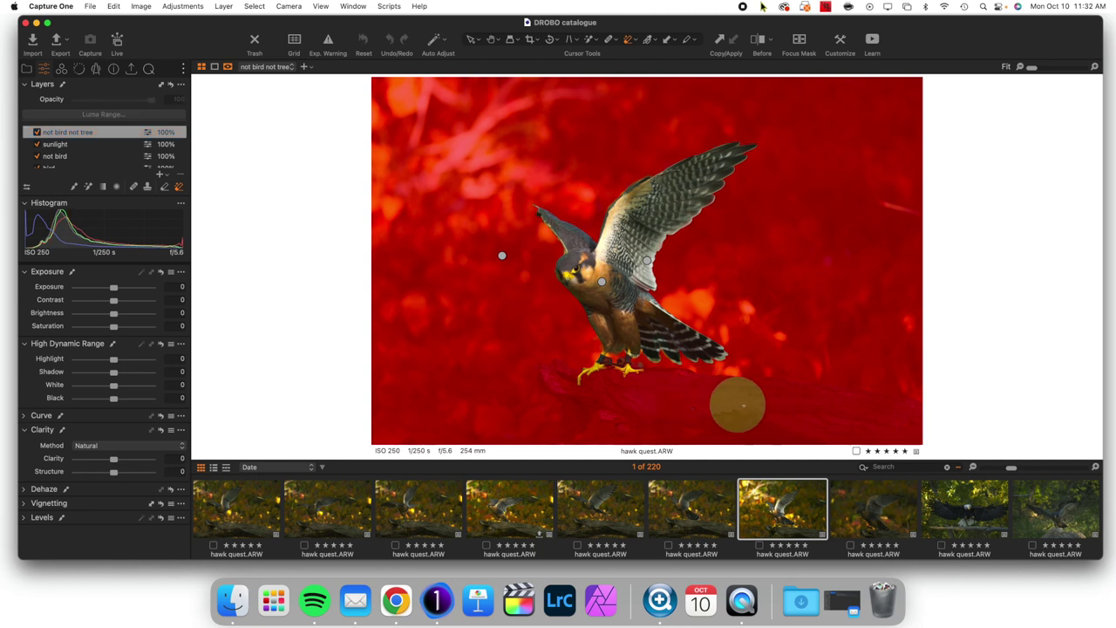
left_click_drag(759, 407, 742, 403)
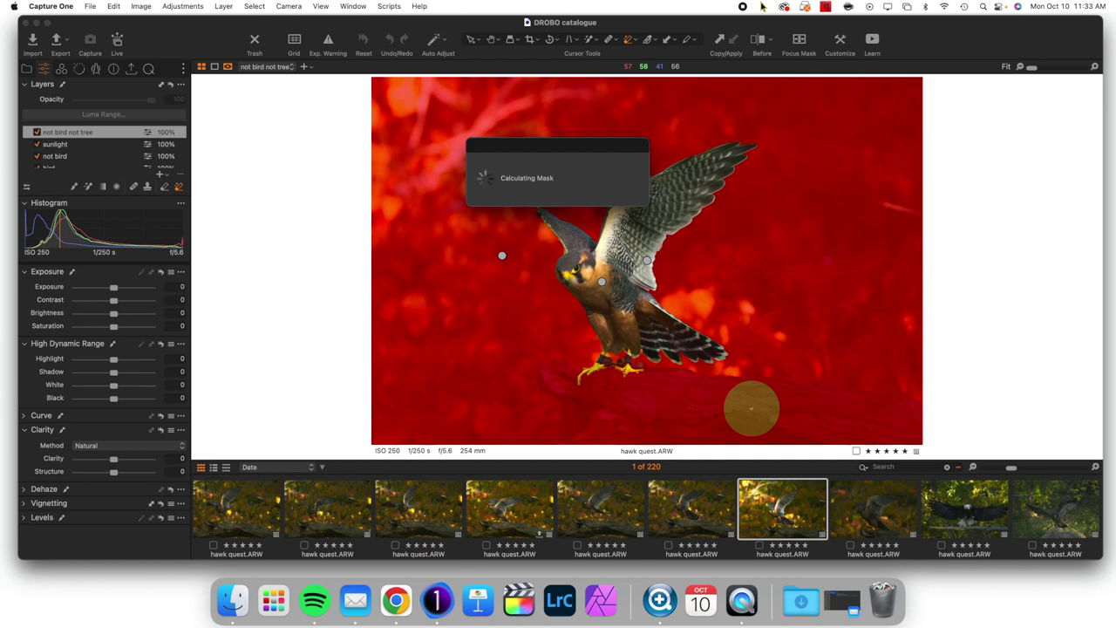
Zoom in and paint the log perch out of the not bird not tree mask
scroll(751, 407, "up", 2)
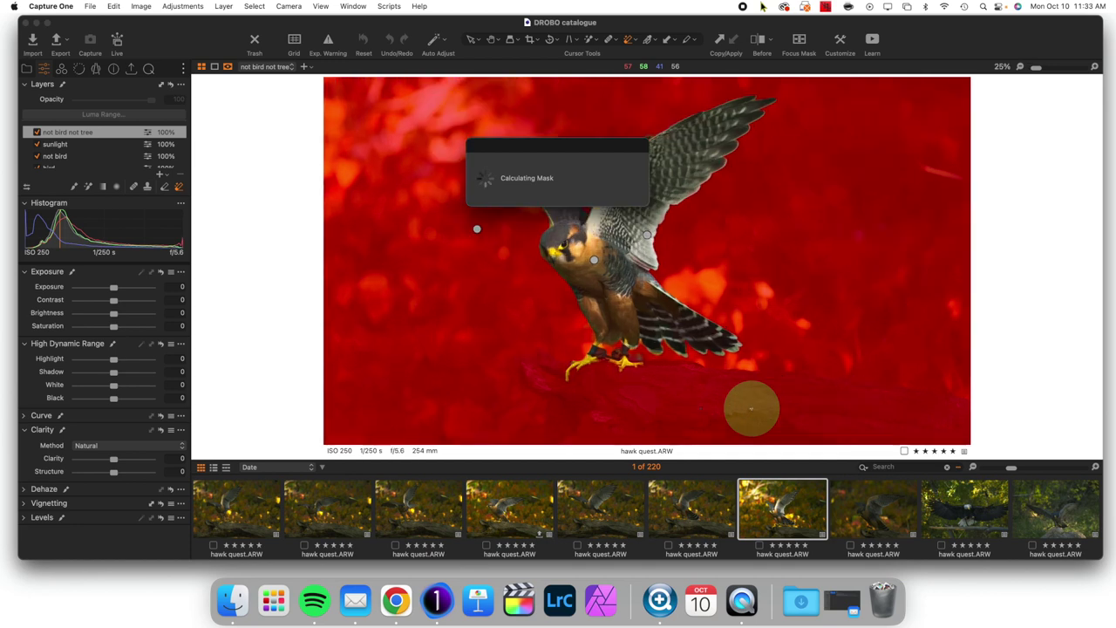
left_click(491, 39)
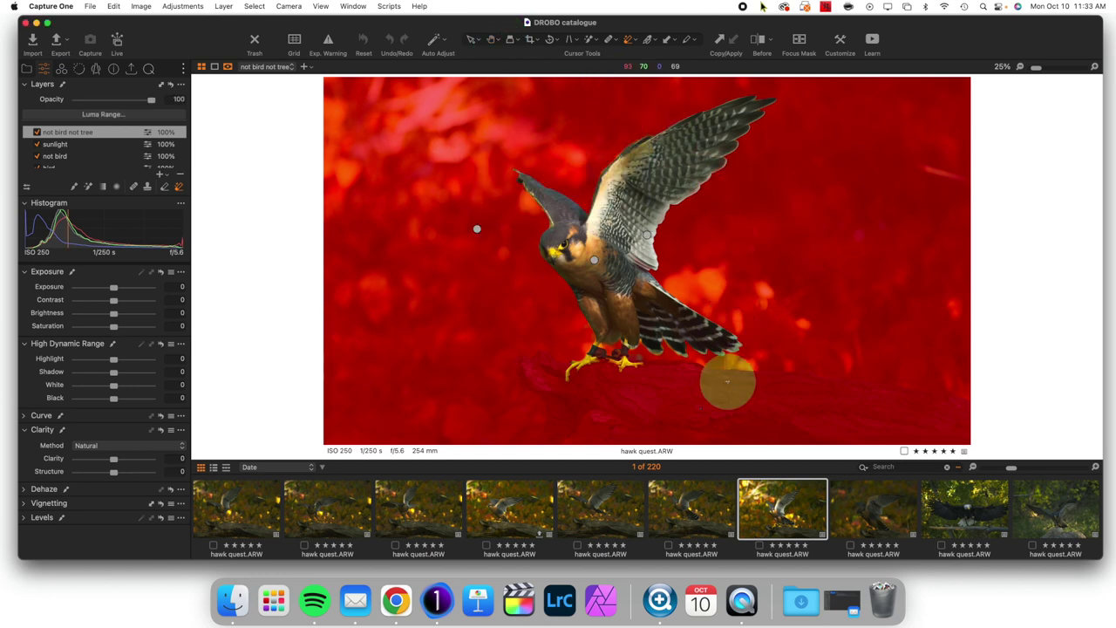
left_click(727, 382)
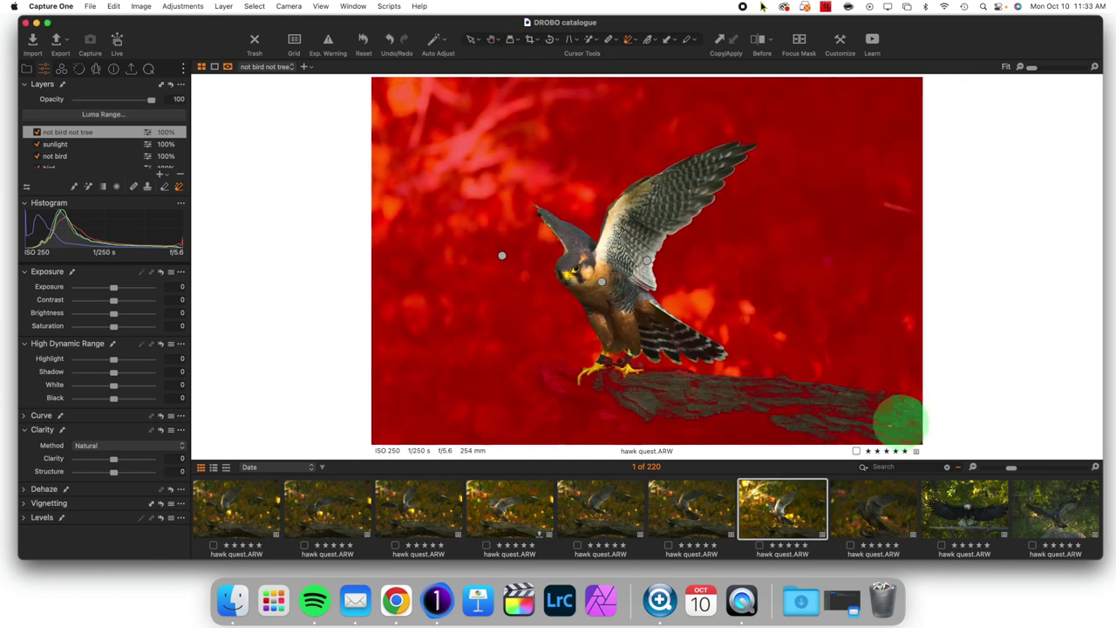
mouse_move(750, 422)
left_mouse_down()
mouse_move(741, 419)
mouse_move(768, 411)
mouse_move(740, 420)
mouse_move(723, 411)
mouse_move(773, 410)
mouse_move(573, 404)
mouse_move(558, 384)
mouse_move(628, 484)
mouse_move(610, 444)
mouse_move(599, 448)
mouse_move(613, 455)
mouse_move(673, 427)
mouse_move(617, 418)
left_mouse_up()
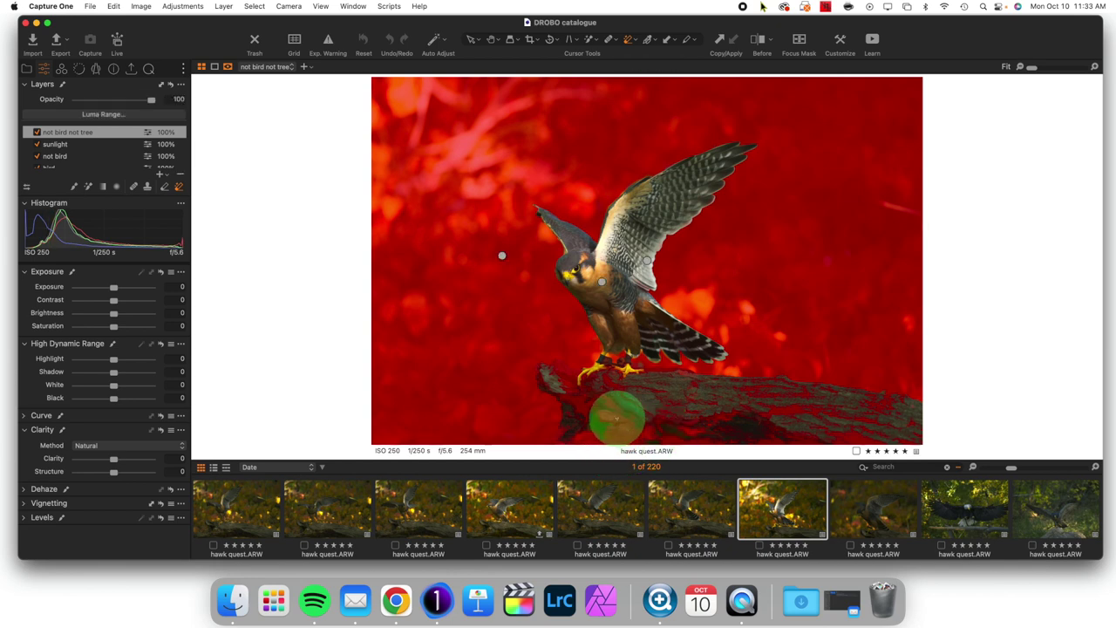
left_click_drag(855, 439, 597, 425)
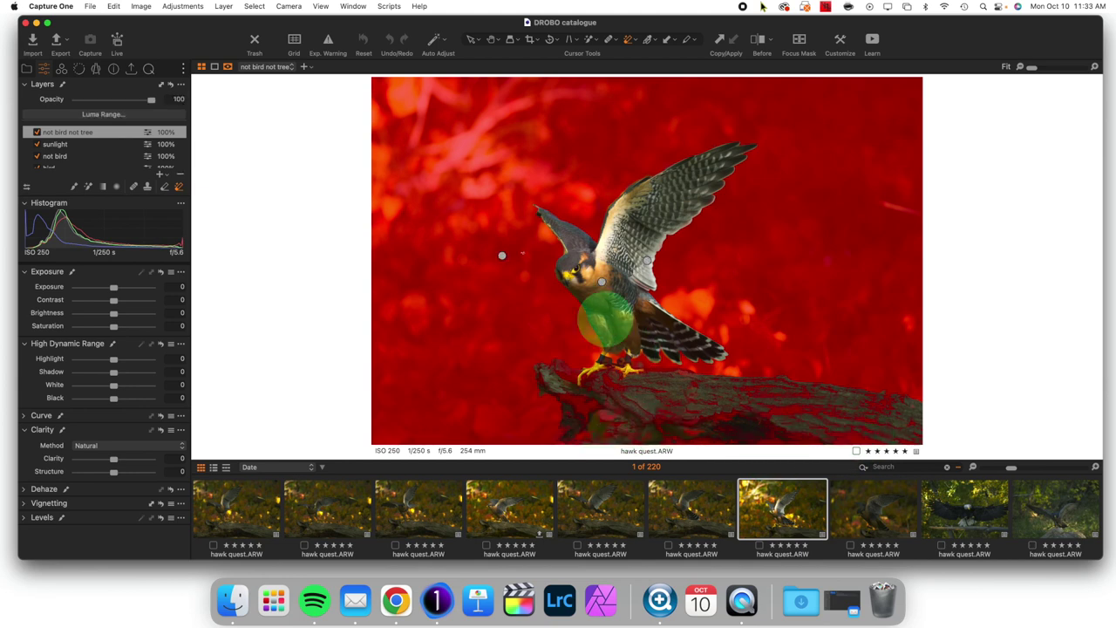
Erase the leftover log-perch area from the not bird not tree mask with the Eraser
left_click(164, 188)
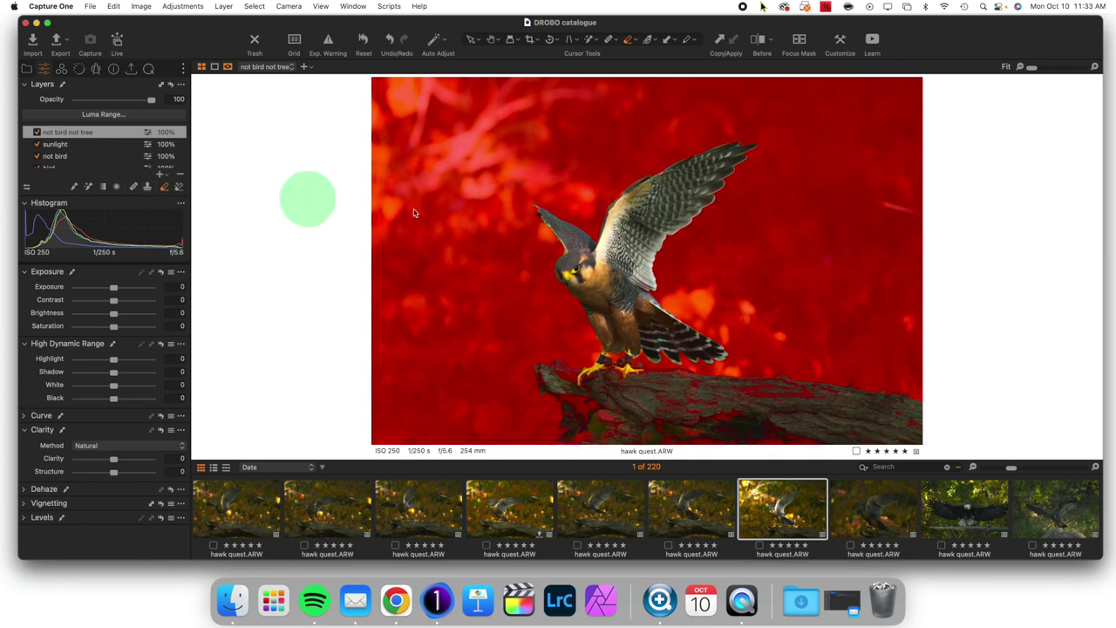
right_click(872, 360)
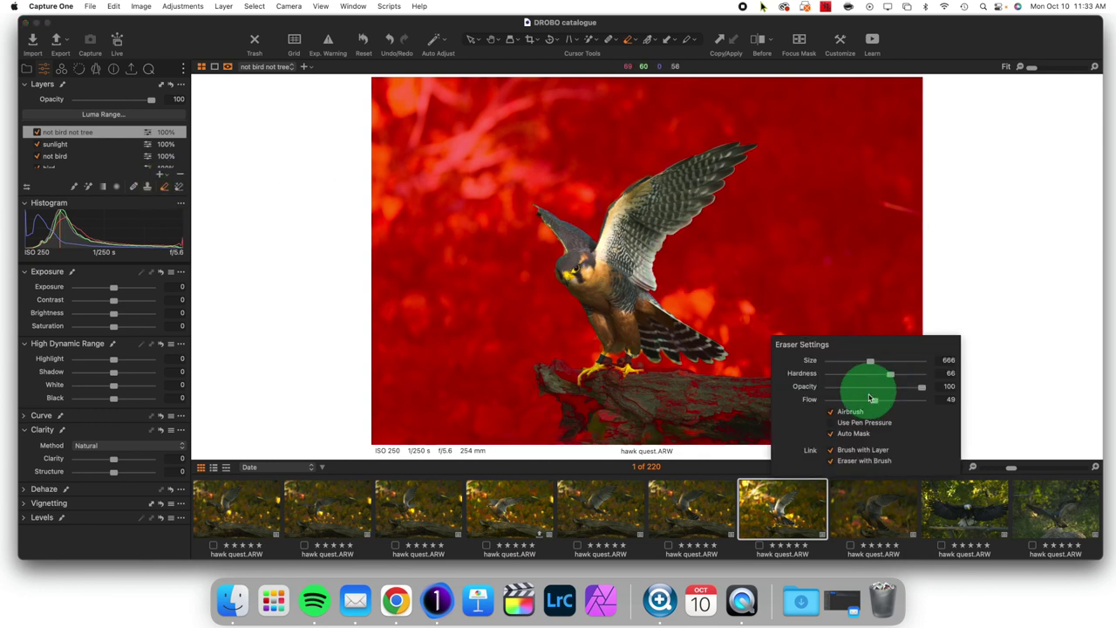
mouse_move(932, 415)
left_mouse_down()
mouse_move(907, 426)
mouse_move(885, 407)
mouse_move(813, 393)
mouse_move(556, 376)
mouse_move(578, 419)
mouse_move(606, 428)
mouse_move(598, 406)
mouse_move(816, 426)
mouse_move(663, 423)
mouse_move(867, 443)
mouse_move(618, 441)
left_mouse_up()
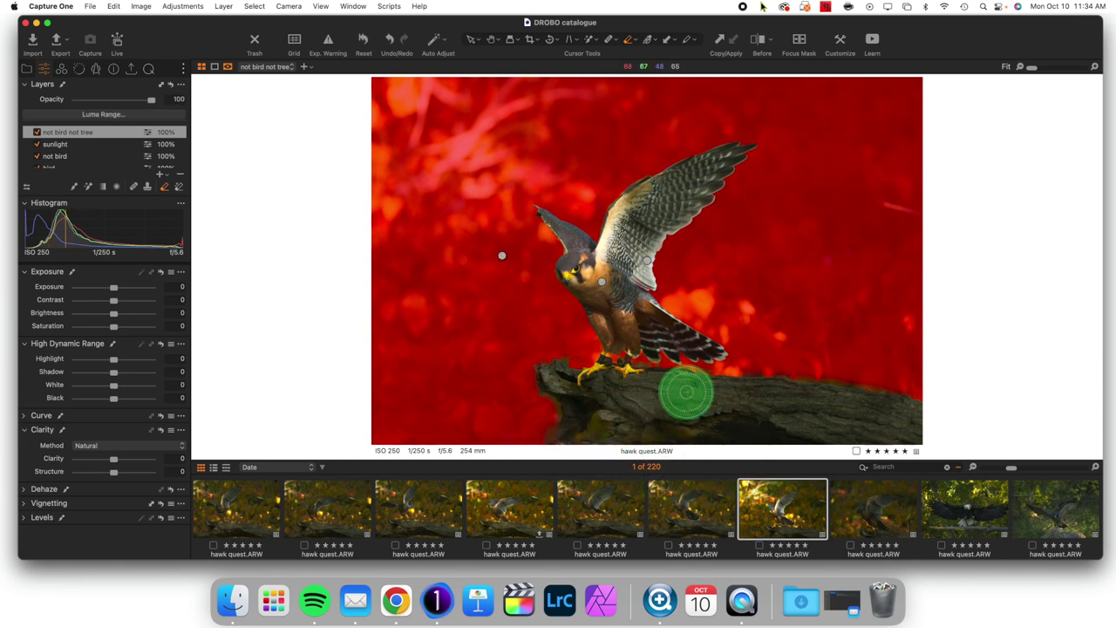
key("m")
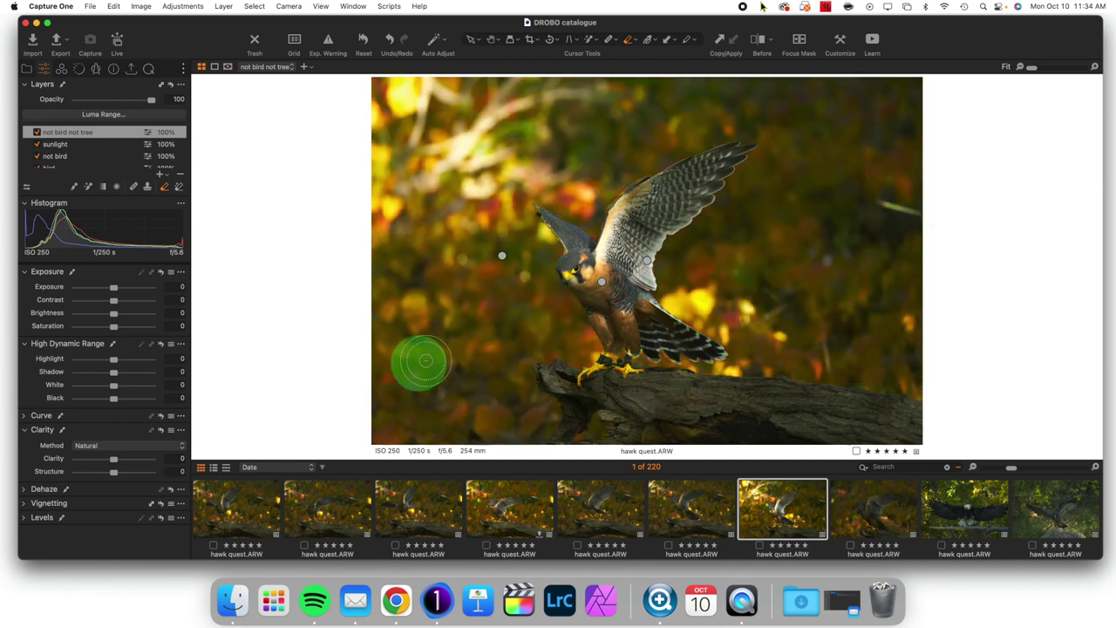
mouse_move(114, 458)
left_mouse_down()
mouse_move(145, 464)
mouse_move(105, 464)
left_mouse_up()
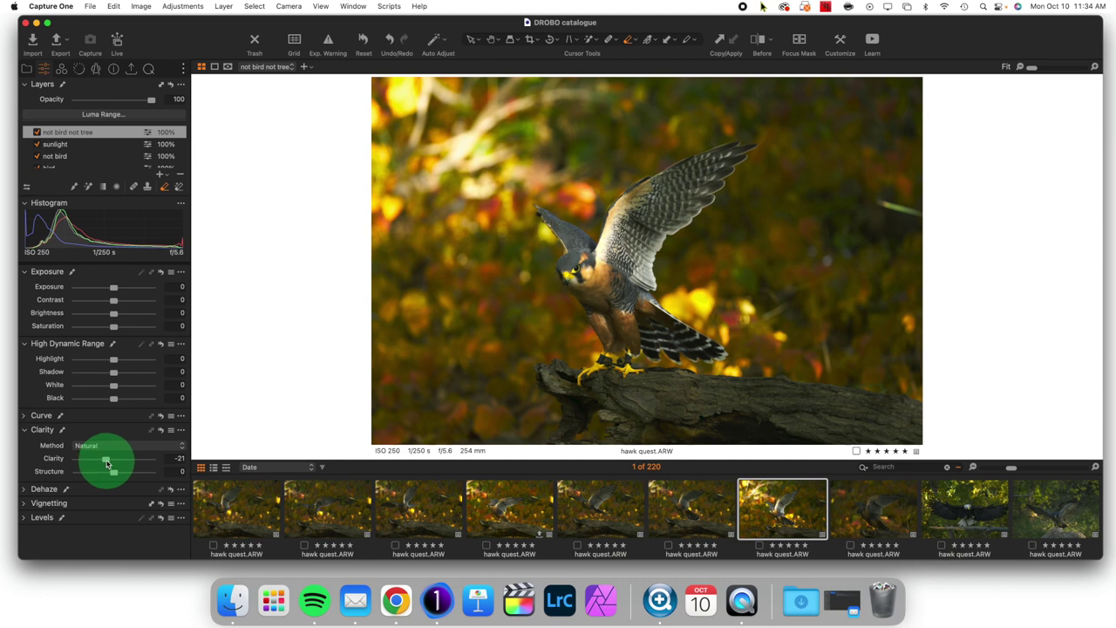
left_click(190, 427)
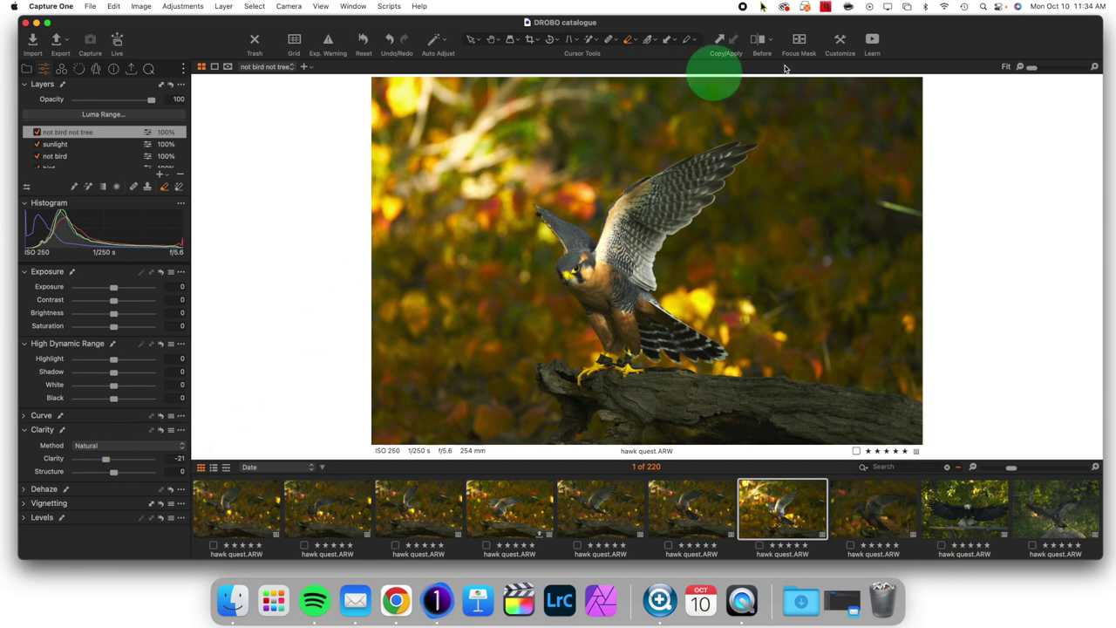
left_click(762, 39)
left_click_drag(628, 329, 932, 282)
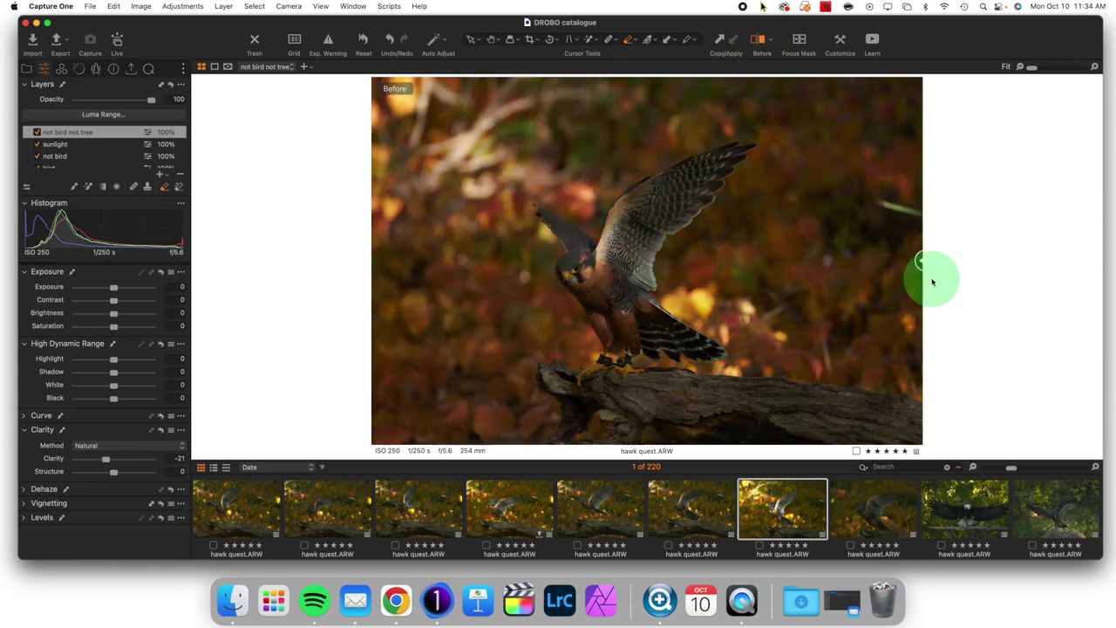
left_click_drag(932, 282, 296, 291)
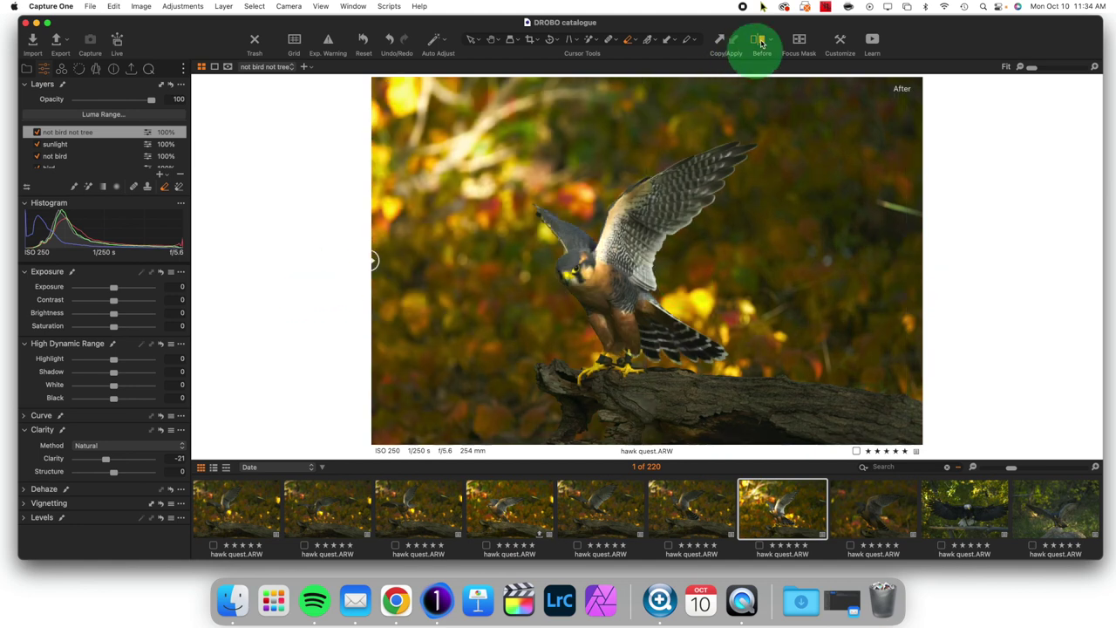
left_click(761, 42)
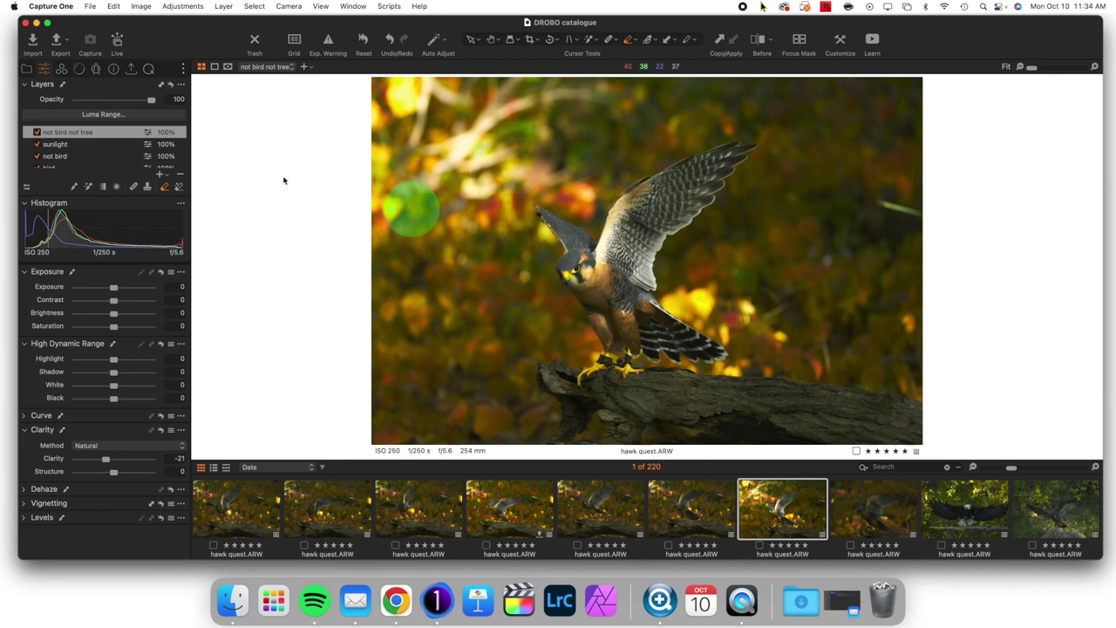
Lower the bird layer's Opacity slider to 85
scroll(66, 153, "down", 1)
left_click(66, 158)
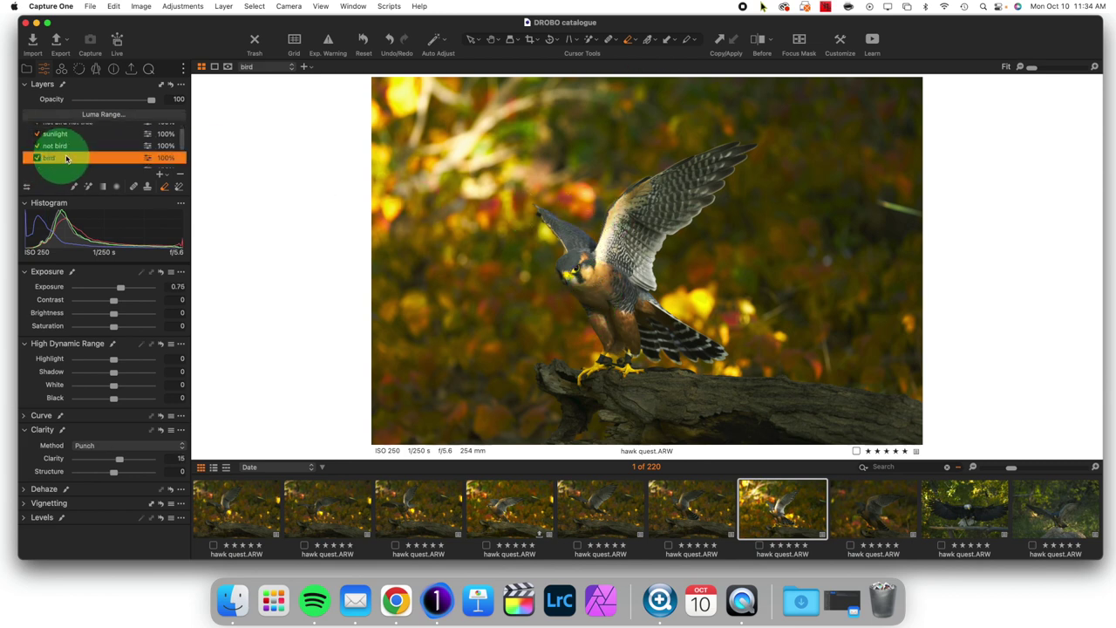
left_click_drag(151, 100, 146, 105)
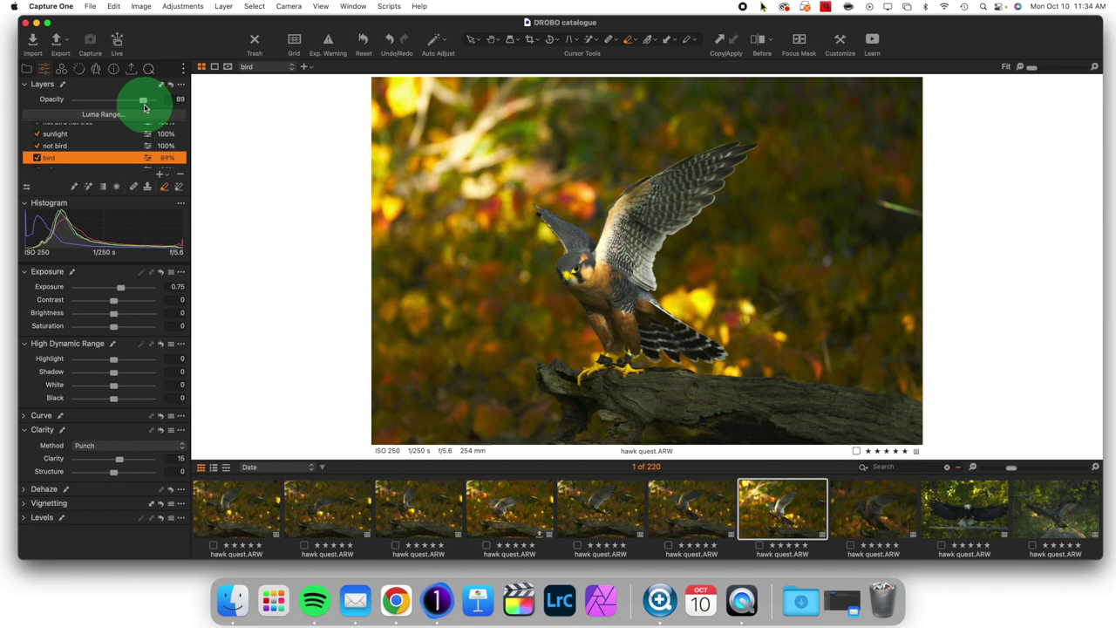
mouse_move(145, 107)
left_mouse_down()
mouse_move(127, 109)
mouse_move(140, 104)
left_mouse_up()
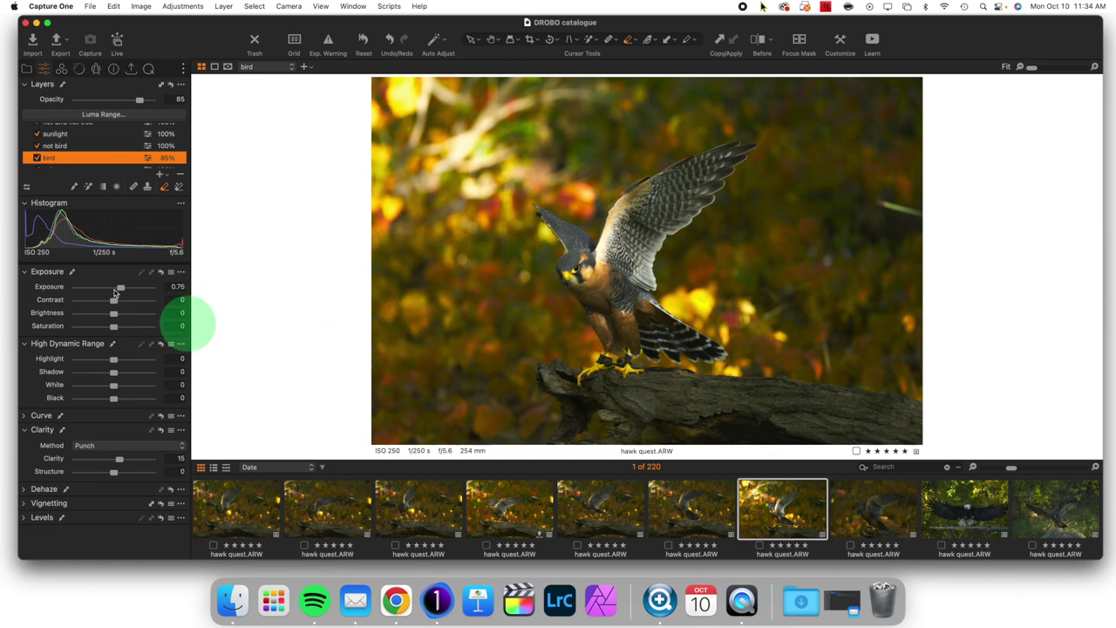
scroll(83, 144, "down", 2)
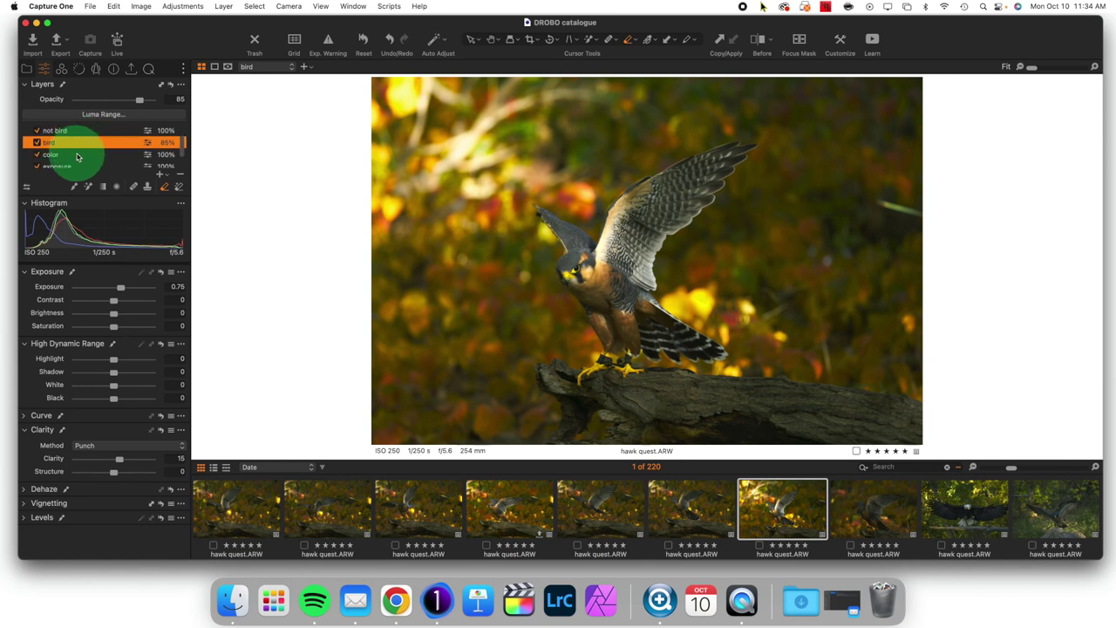
Apply Dehaze Amount 19 on the color layer and switch to the Details tools
left_click(64, 138)
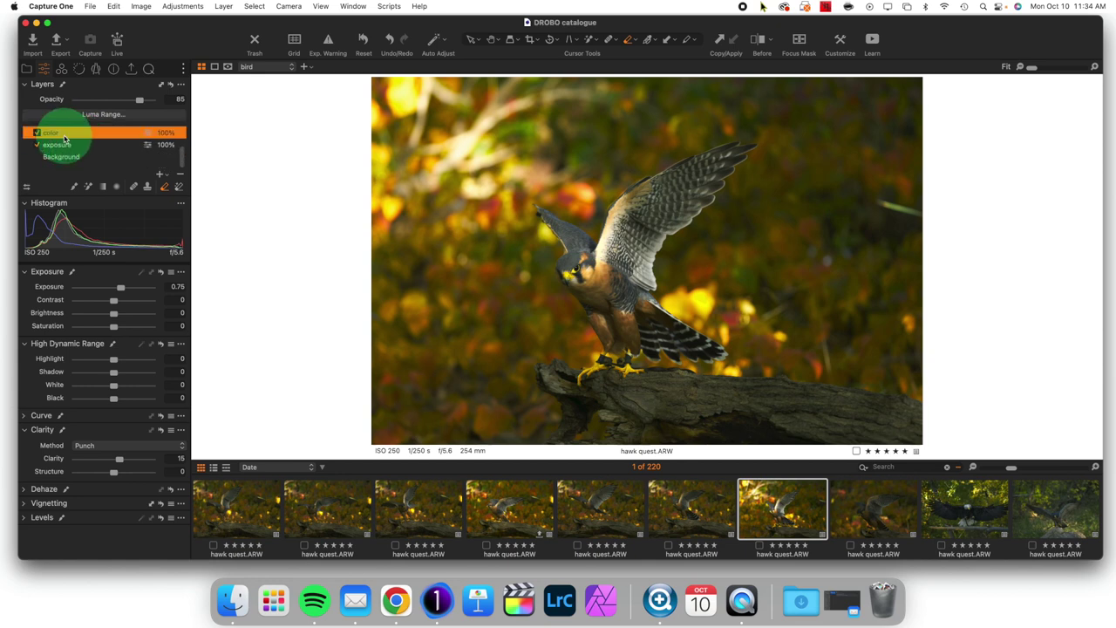
left_click(48, 489)
left_click(113, 508)
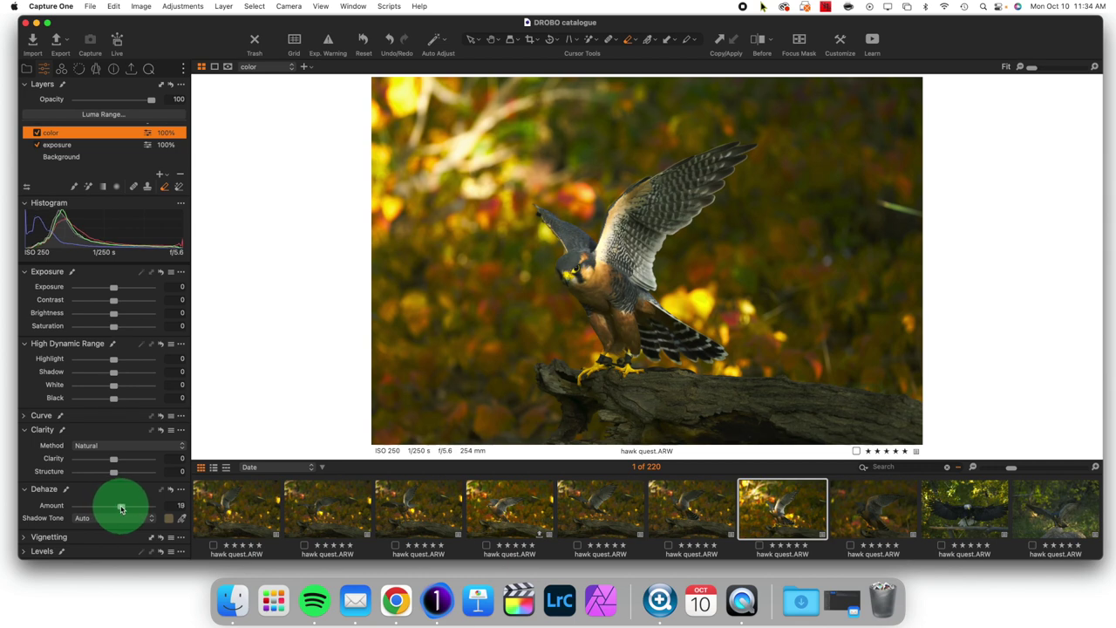
left_click(113, 70)
left_click(79, 68)
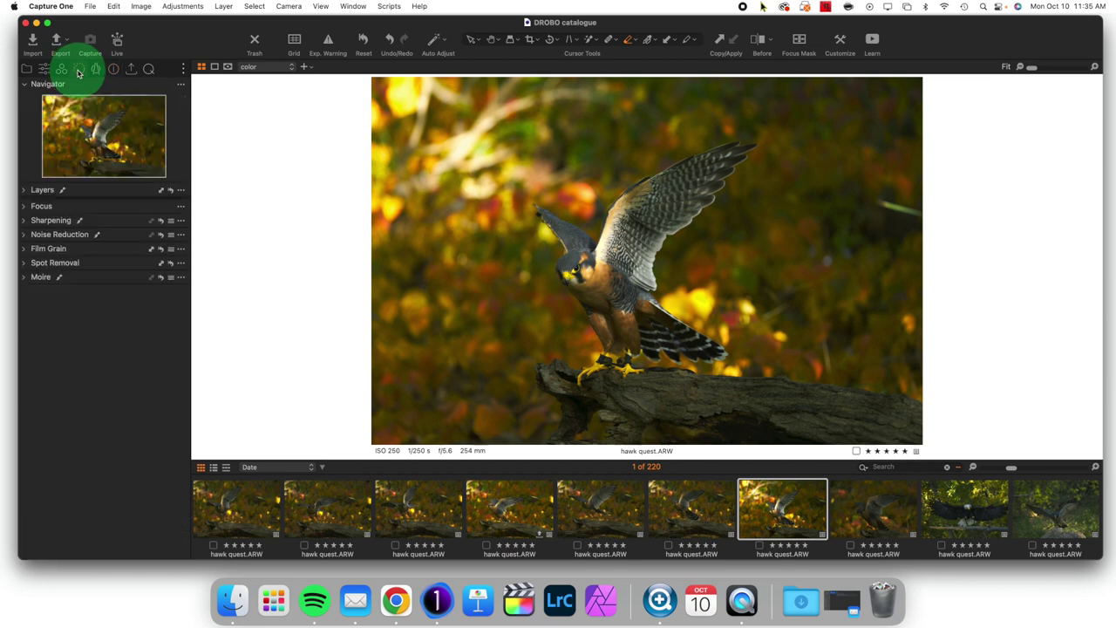
Set Luminance noise reduction to 17 on the exposure layer, checked at 100% zoom
left_click(24, 234)
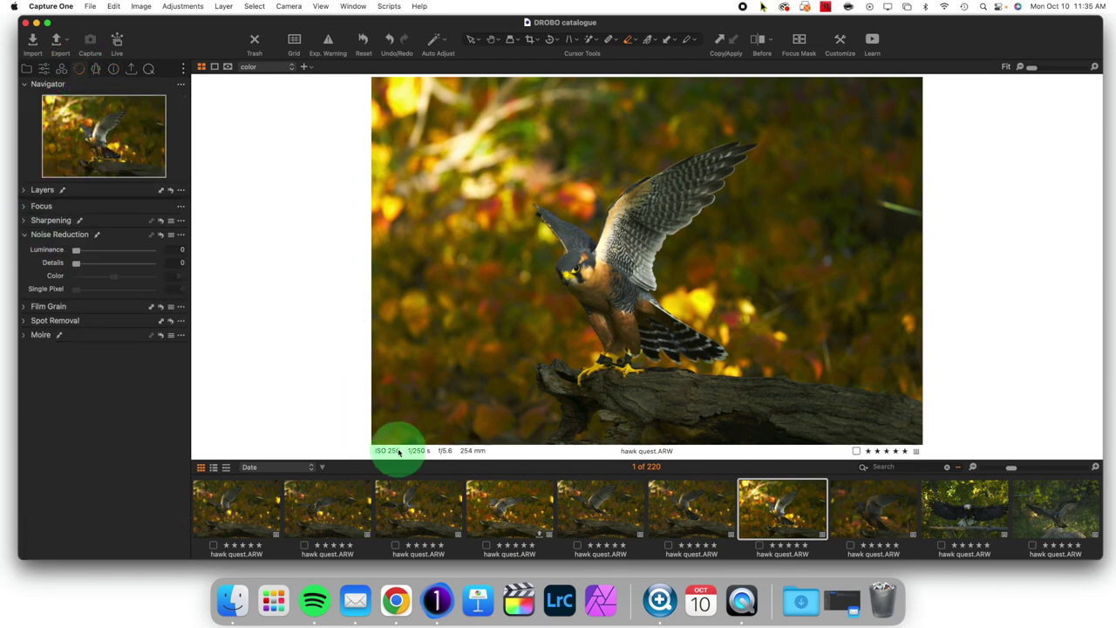
left_click(26, 191)
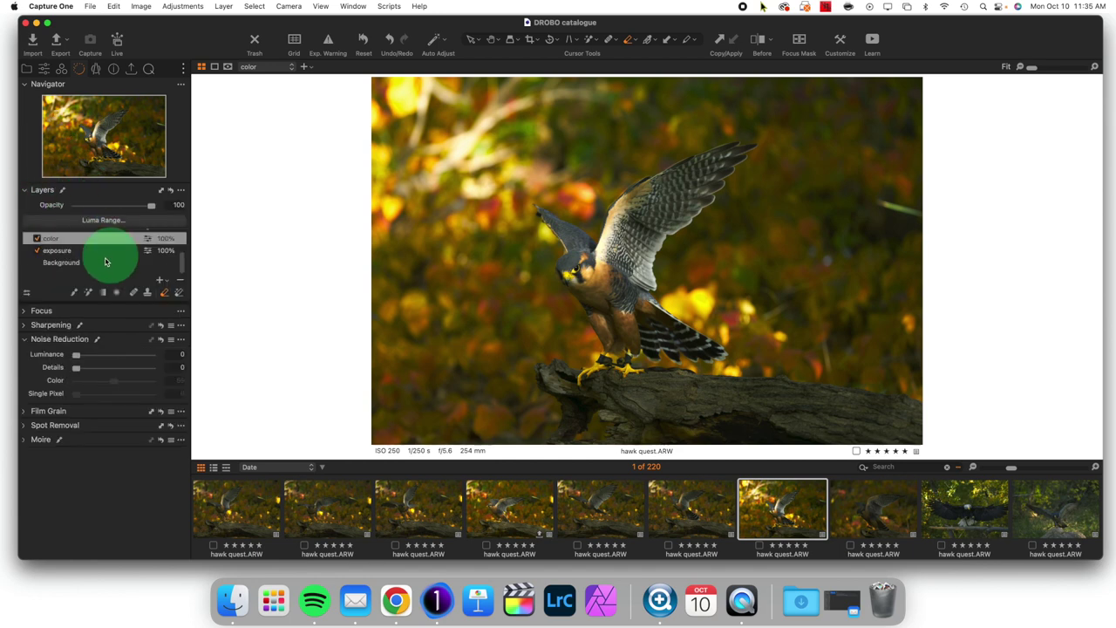
left_click(83, 252)
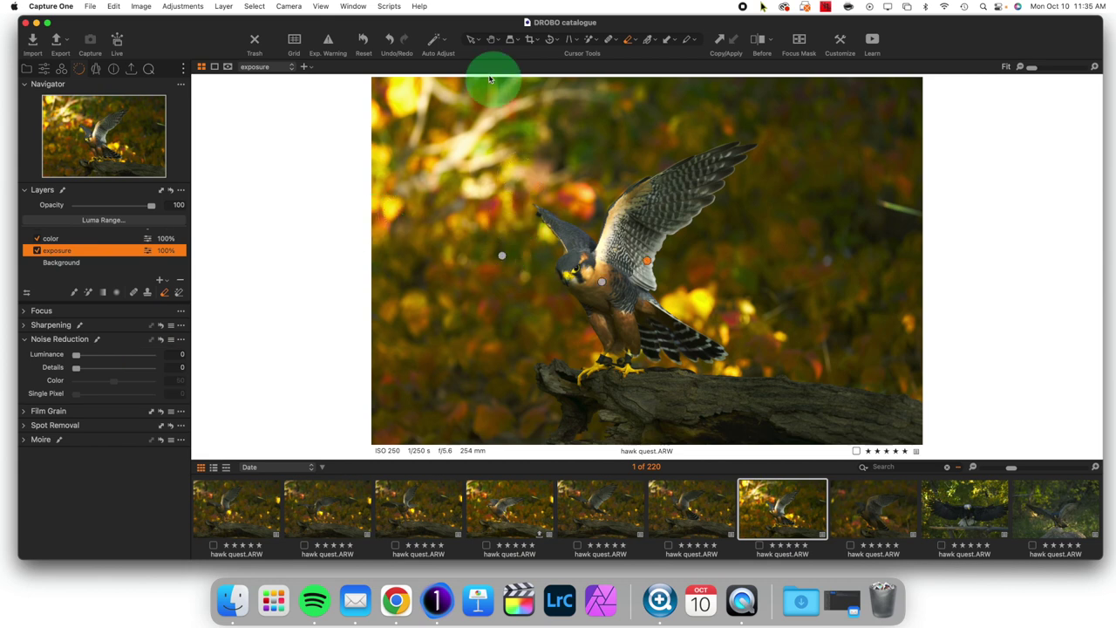
left_click_drag(543, 259, 692, 287)
scroll(451, 280, "up", 1)
scroll(691, 288, "down", 1)
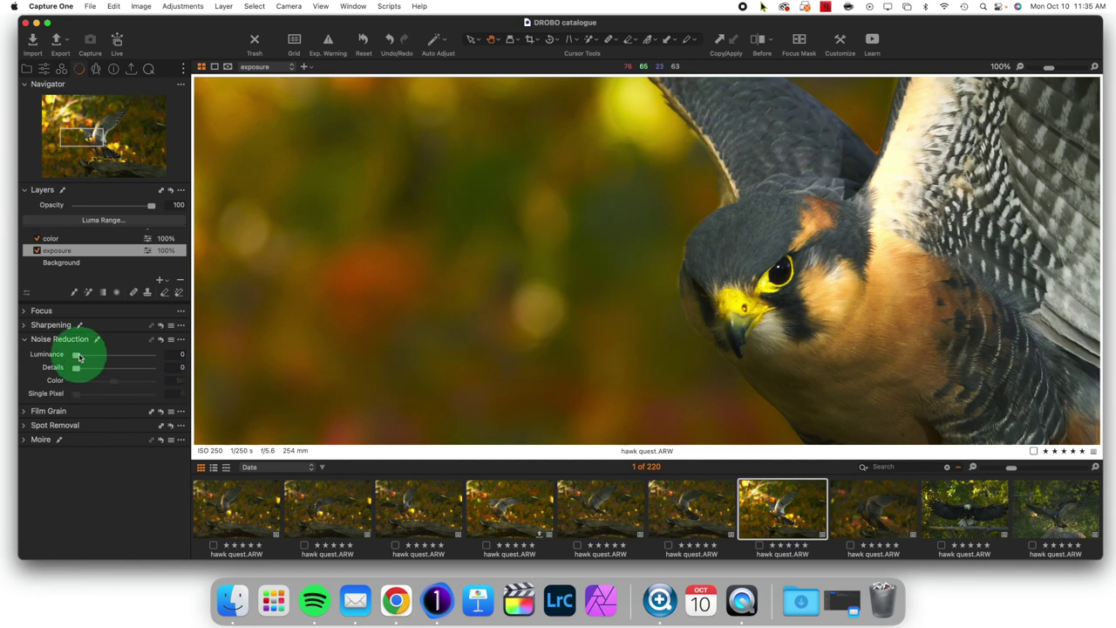
left_click_drag(76, 355, 89, 358)
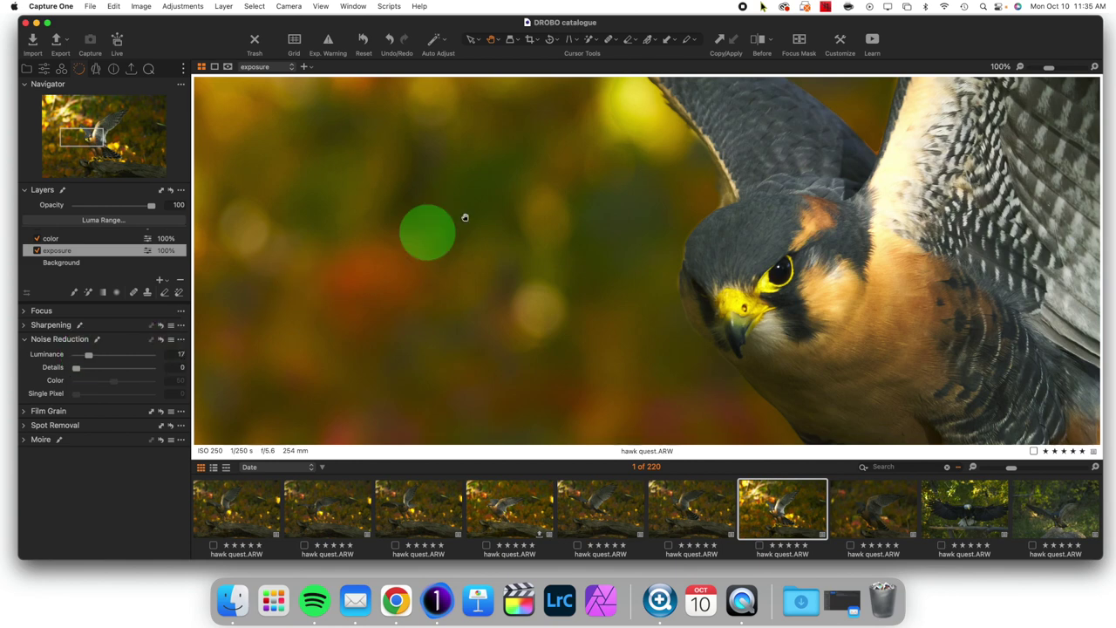
left_click(39, 325)
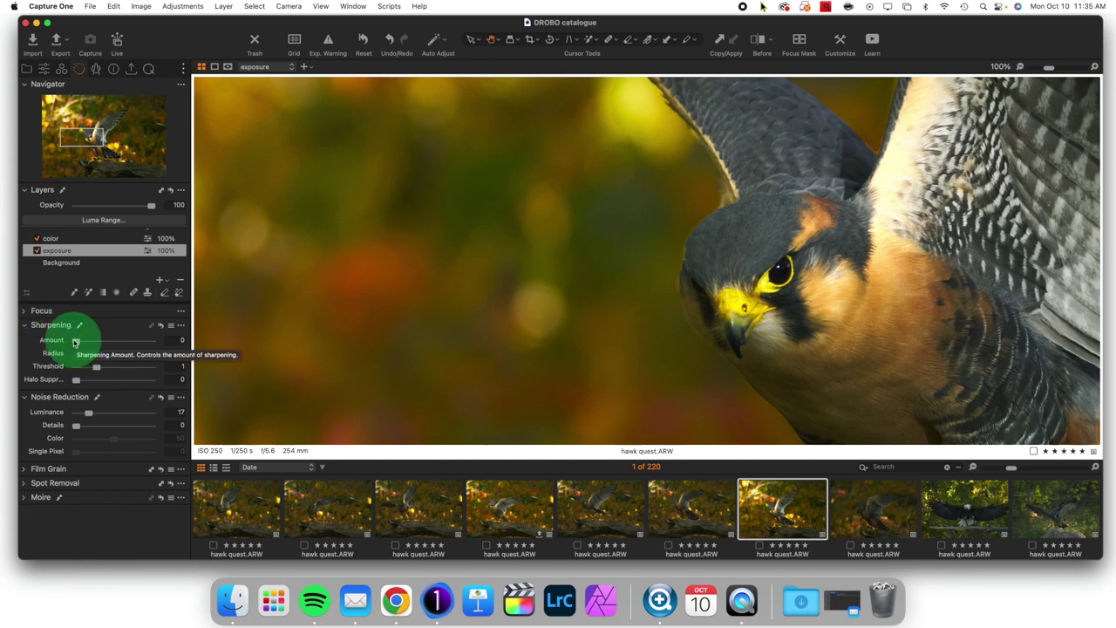
scroll(63, 255, "up", 3)
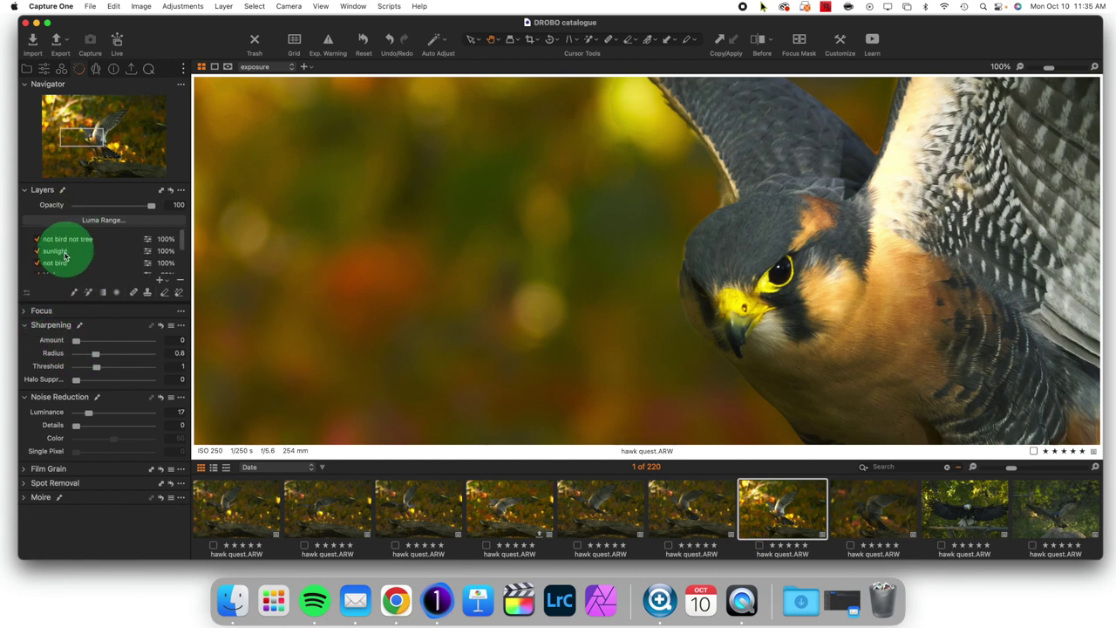
Set the bird layer's Sharpening Amount to 173 and return to Fit view
scroll(64, 256, "down", 2)
left_click(54, 263)
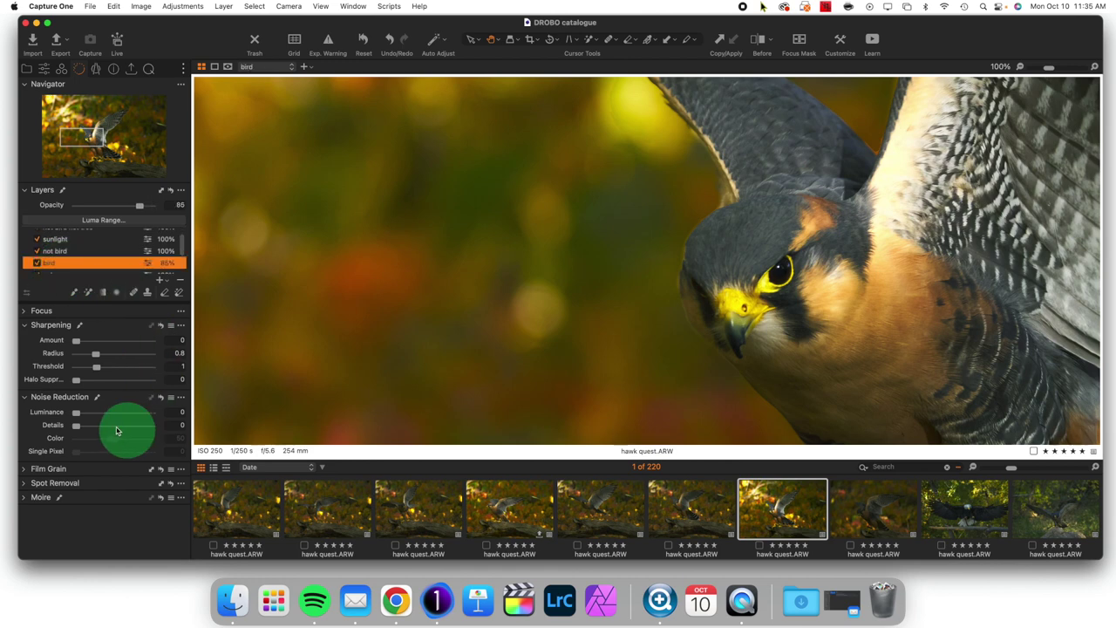
left_click_drag(87, 345, 91, 343)
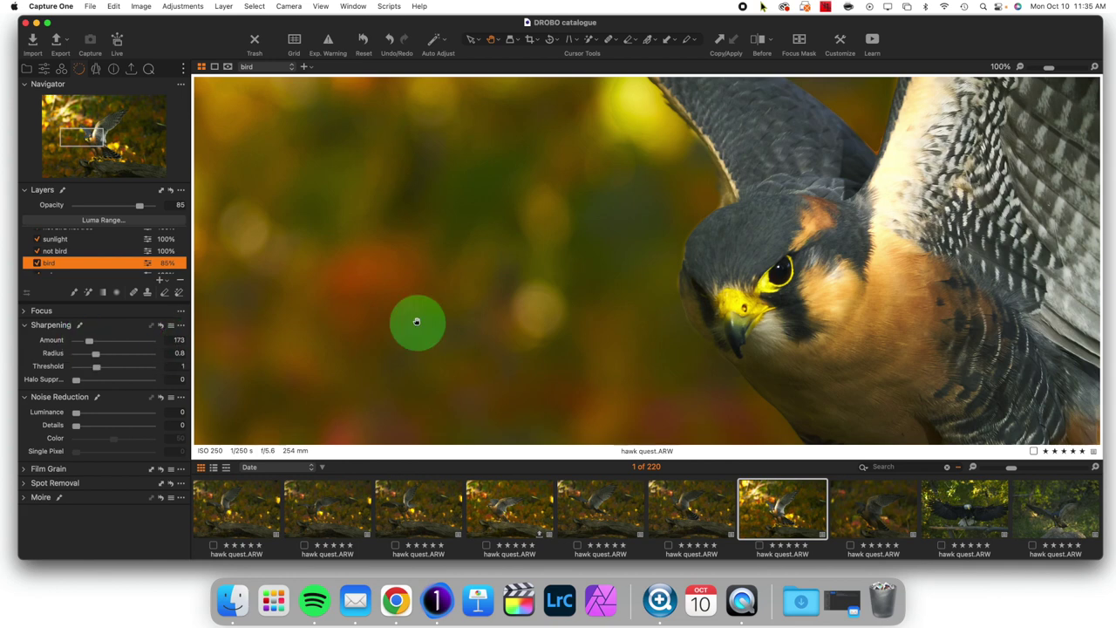
left_click(416, 319)
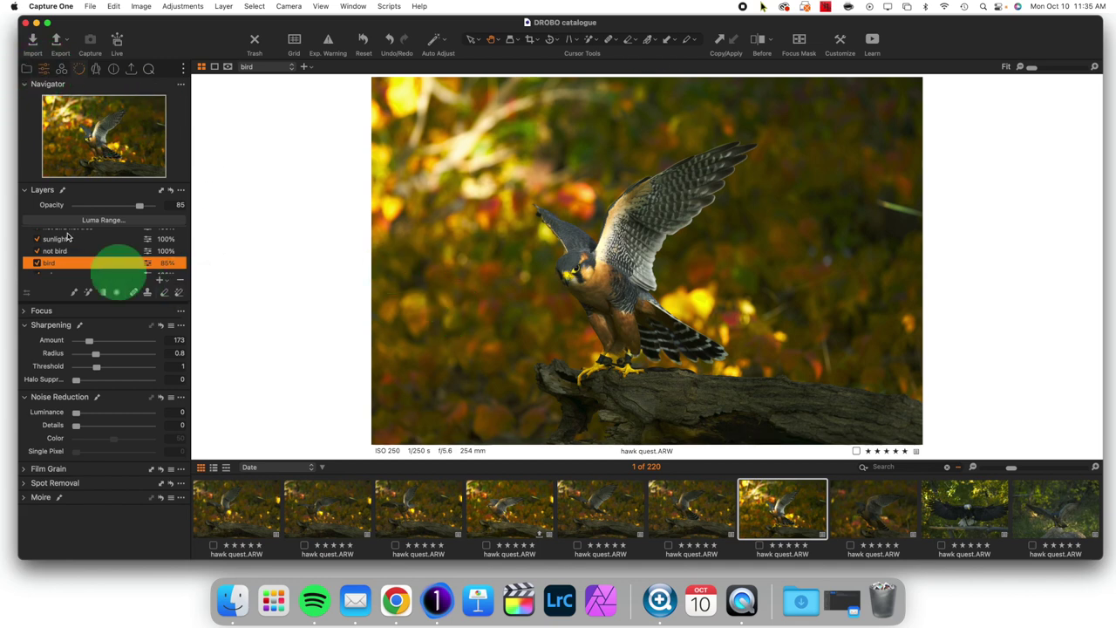
Return to the Exposure tools showing the bird layer's Exposure 0.75 and Punch Clarity 15
key("super+alt+4")
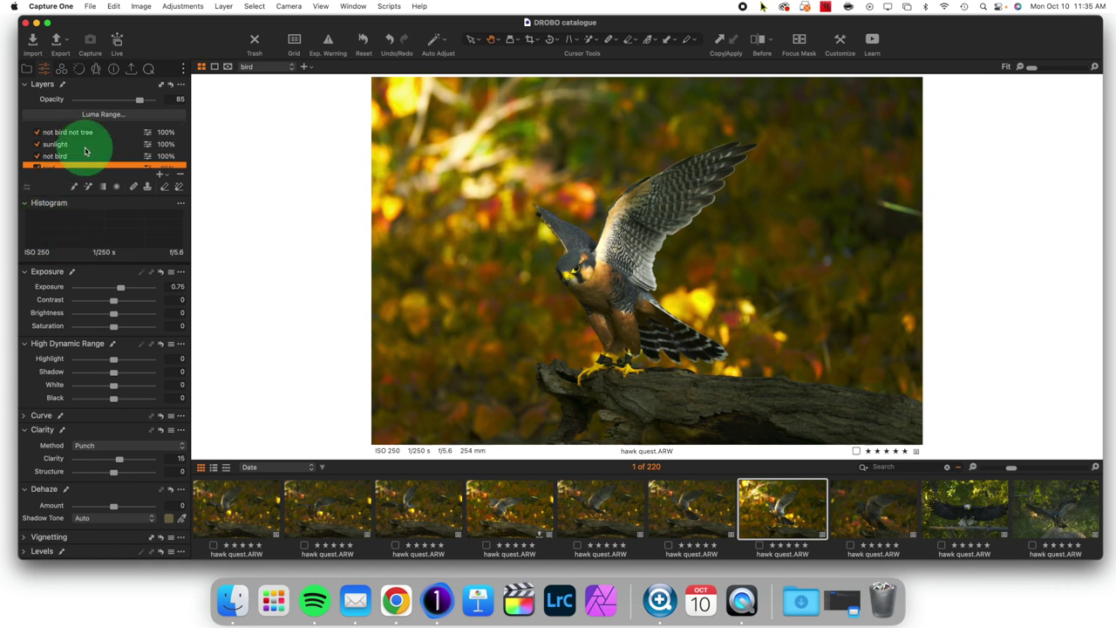
scroll(84, 150, "down", 3)
scroll(85, 152, "up", 2)
scroll(85, 153, "down", 2)
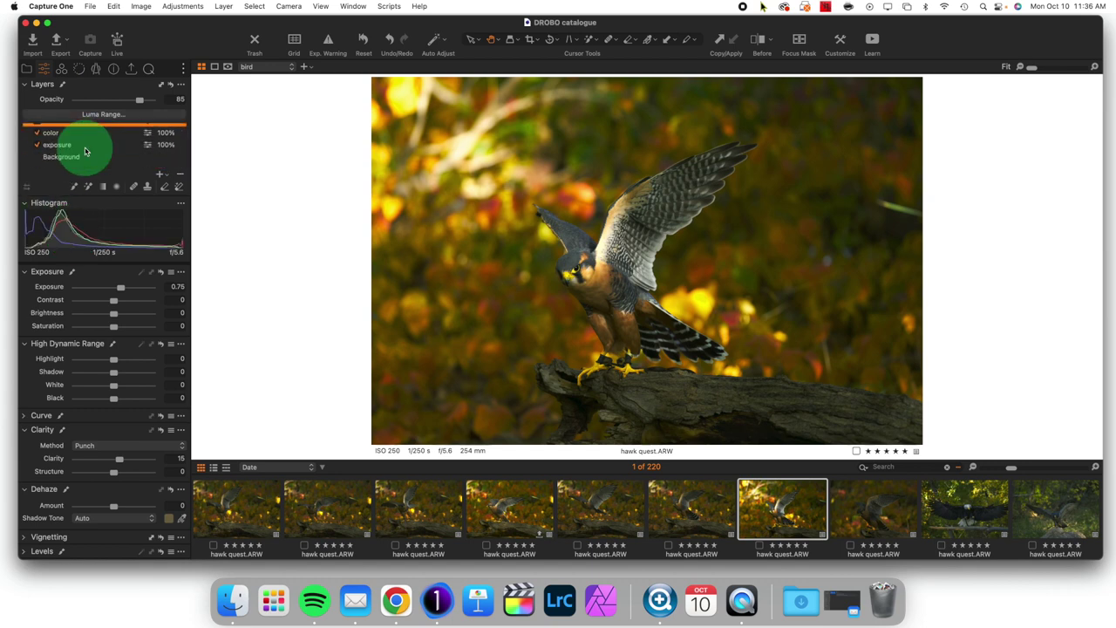